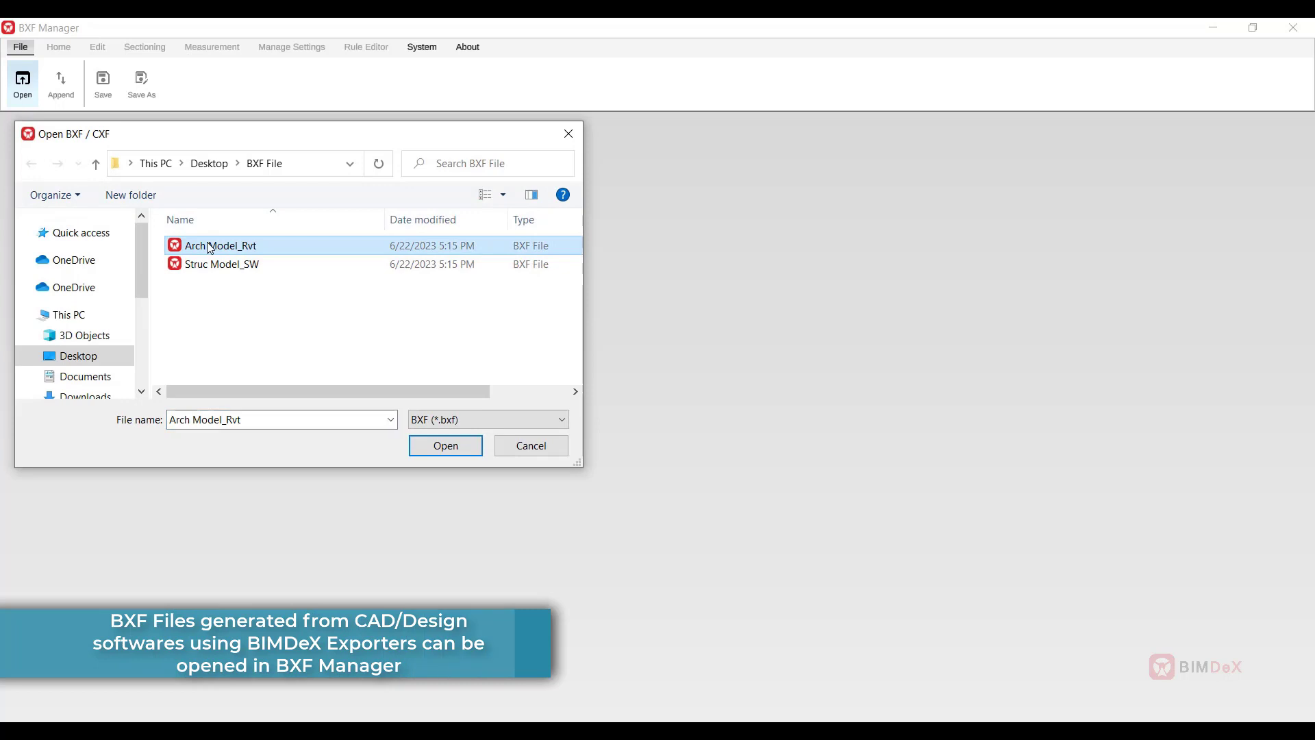
Load the Arch Model_Rvt building model into the 3D viewer
{"action": "left_click", "coordinate": [446, 446]}
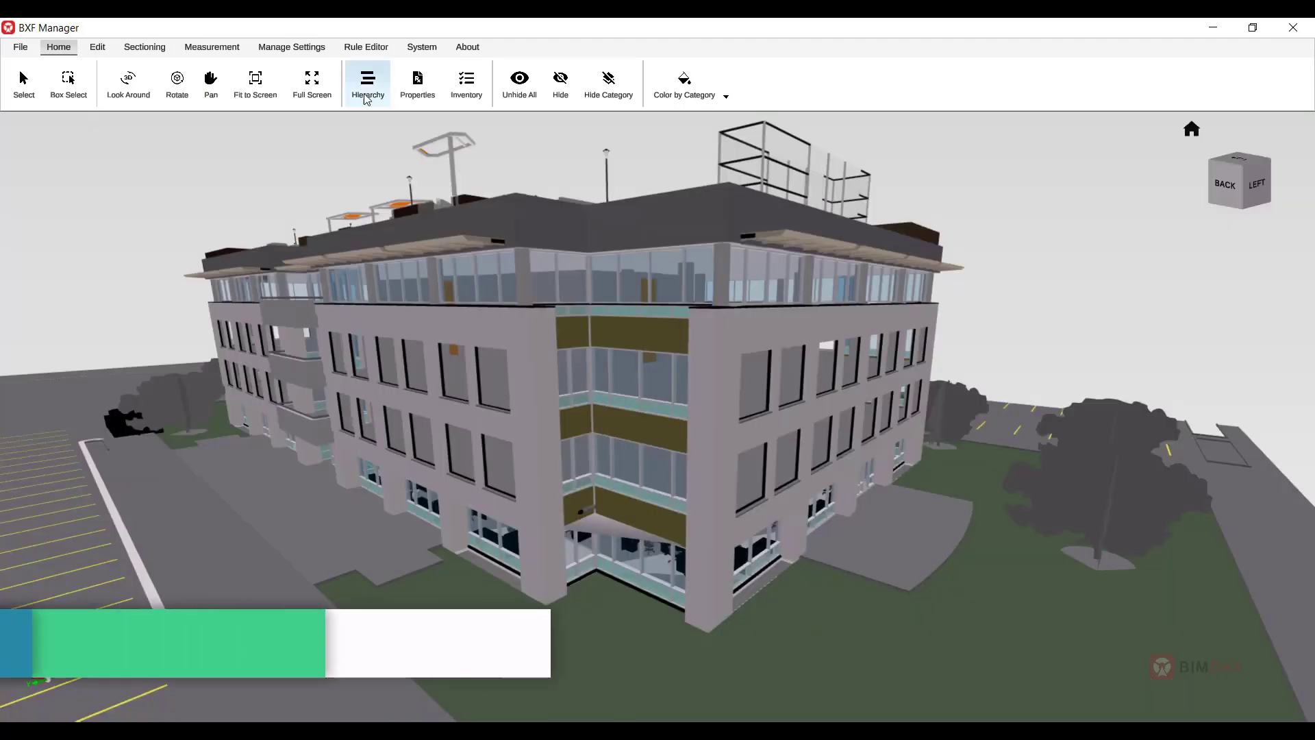
Show the Hierarchy, Property and Inventory panels
{"action": "left_click", "coordinate": [366, 99]}
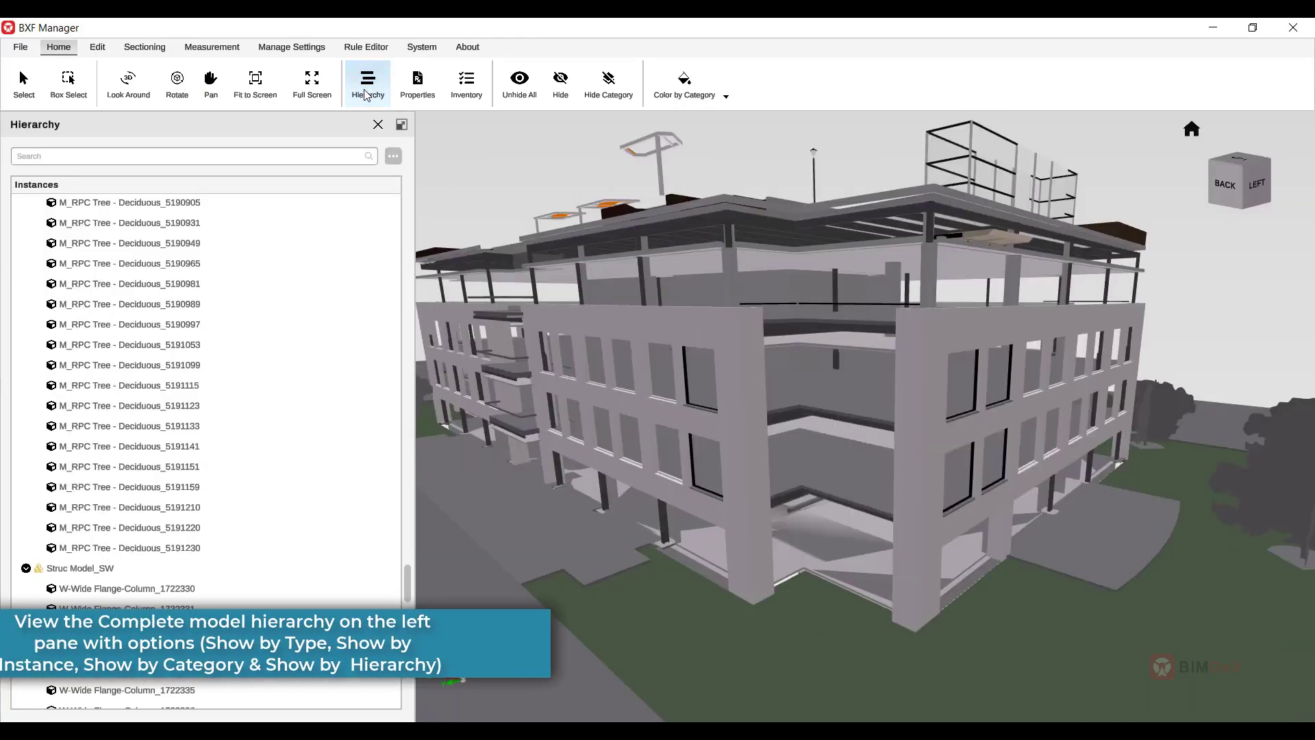
{"action": "left_click", "coordinate": [416, 94]}
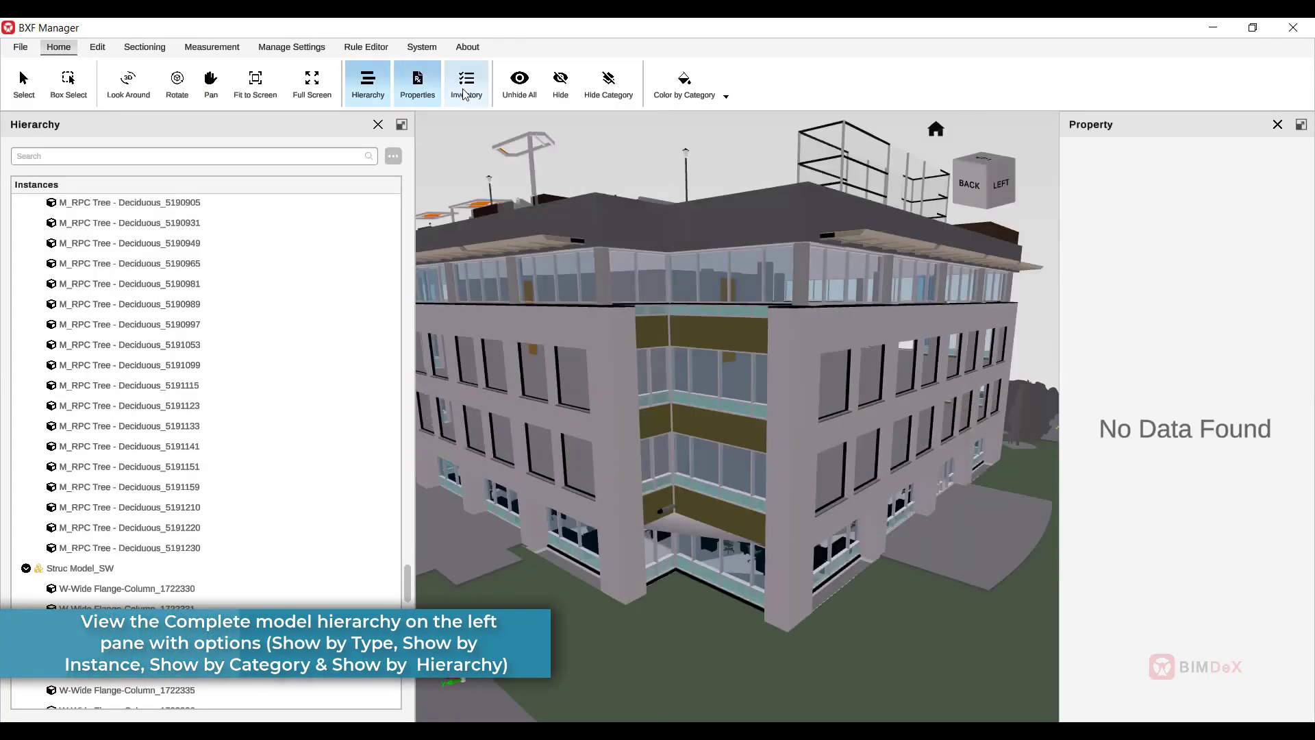
{"action": "left_click", "coordinate": [466, 93]}
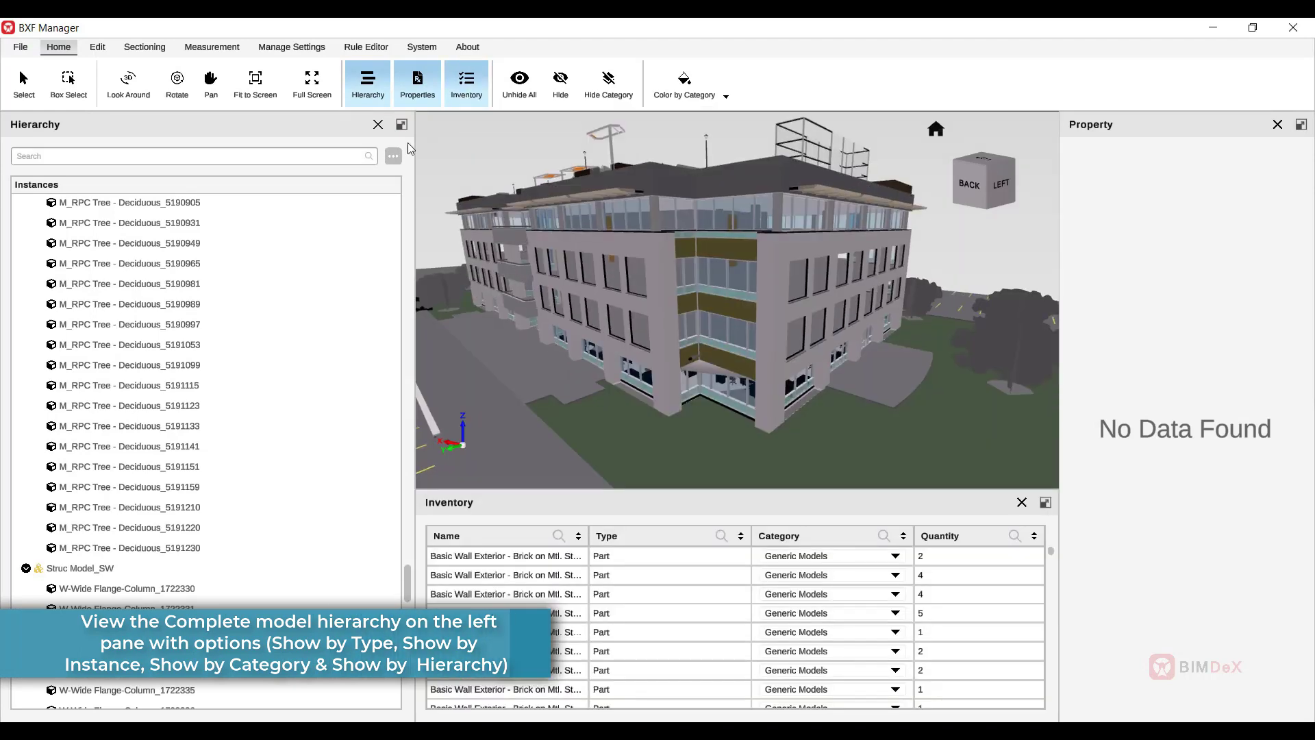
Try the tree by type and by instance, ending organised by category
{"action": "left_click", "coordinate": [394, 156]}
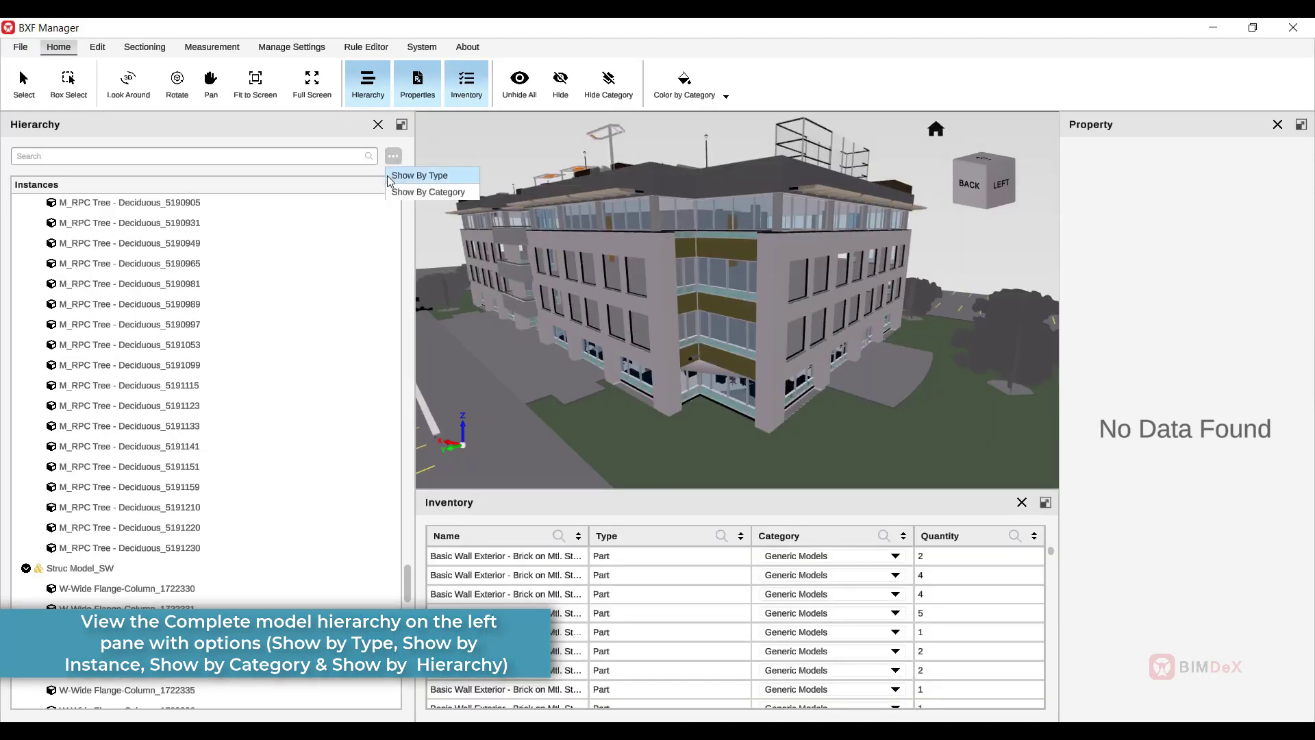
{"action": "left_click", "coordinate": [411, 176]}
{"action": "scroll", "coordinate": [313, 238], "scroll_direction": "down", "scroll_amount": 6}
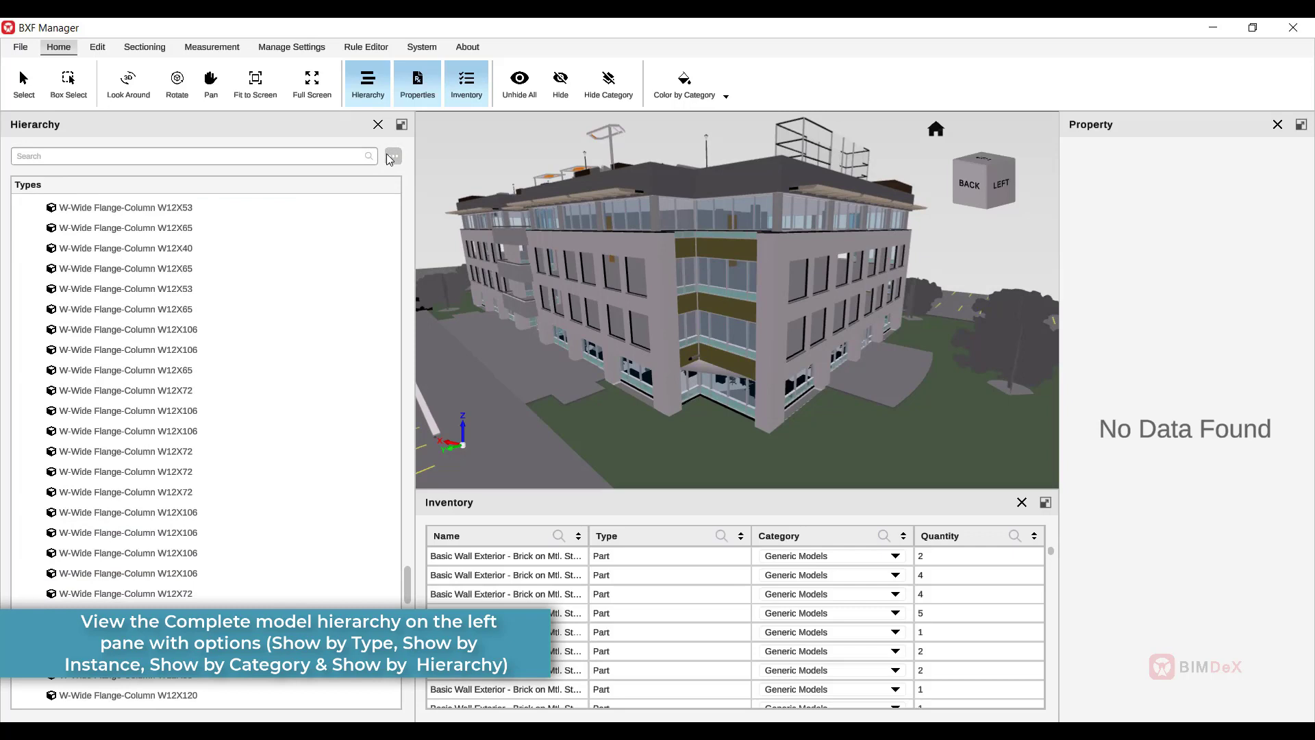
{"action": "left_click", "coordinate": [391, 177]}
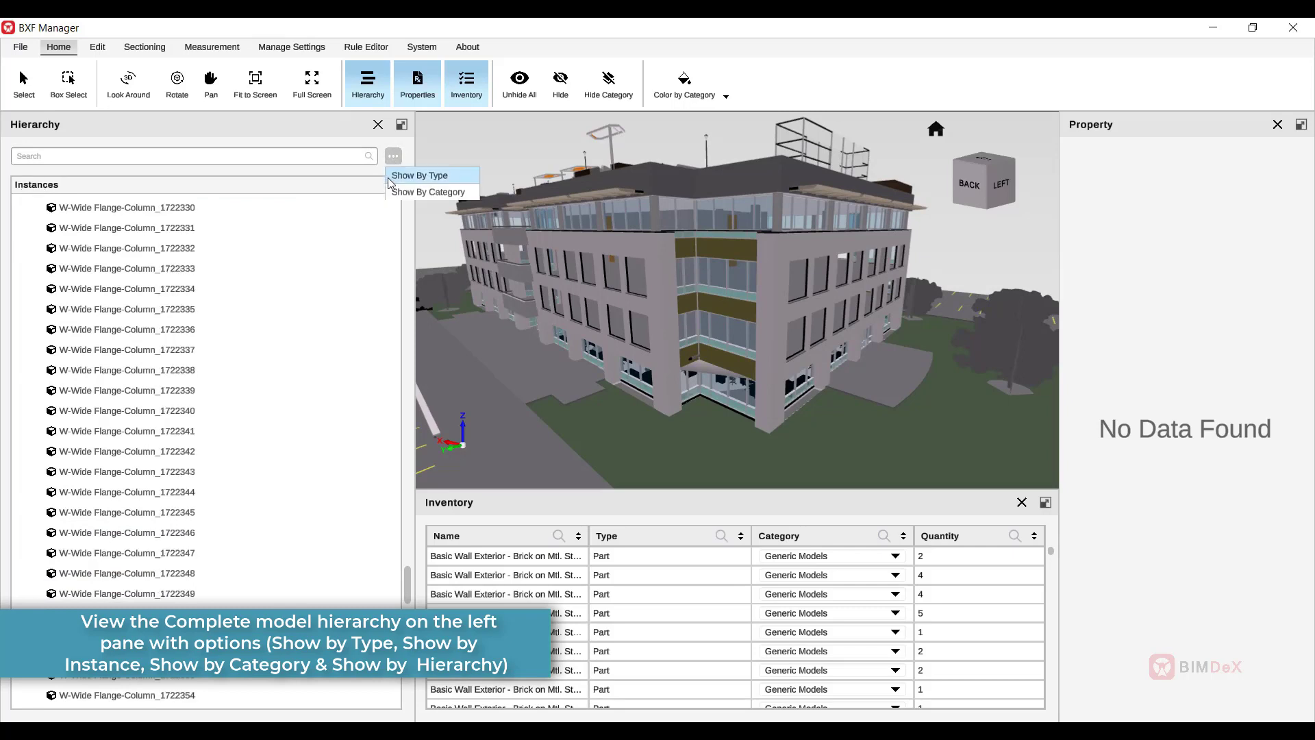
{"action": "left_click", "coordinate": [394, 192]}
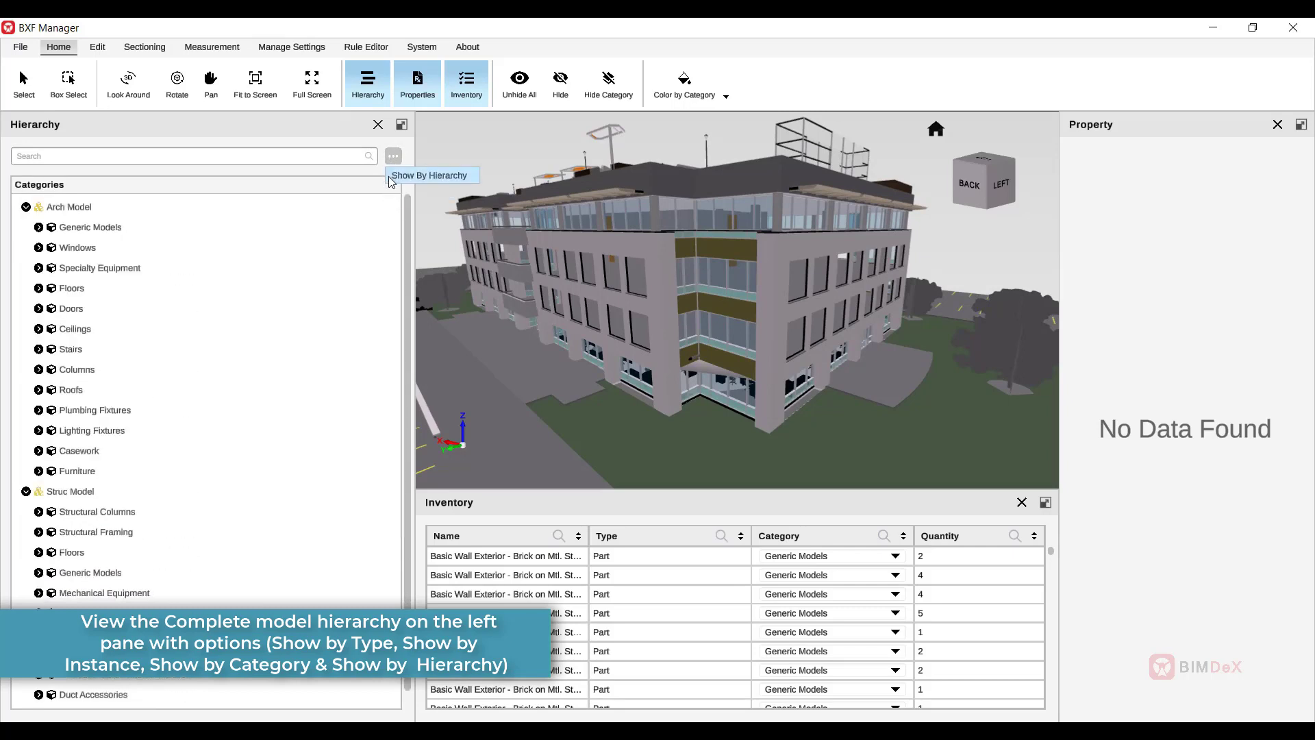
Return the tree to model hierarchy and elevate all instances of wall 292090 to top
{"action": "left_click", "coordinate": [391, 176]}
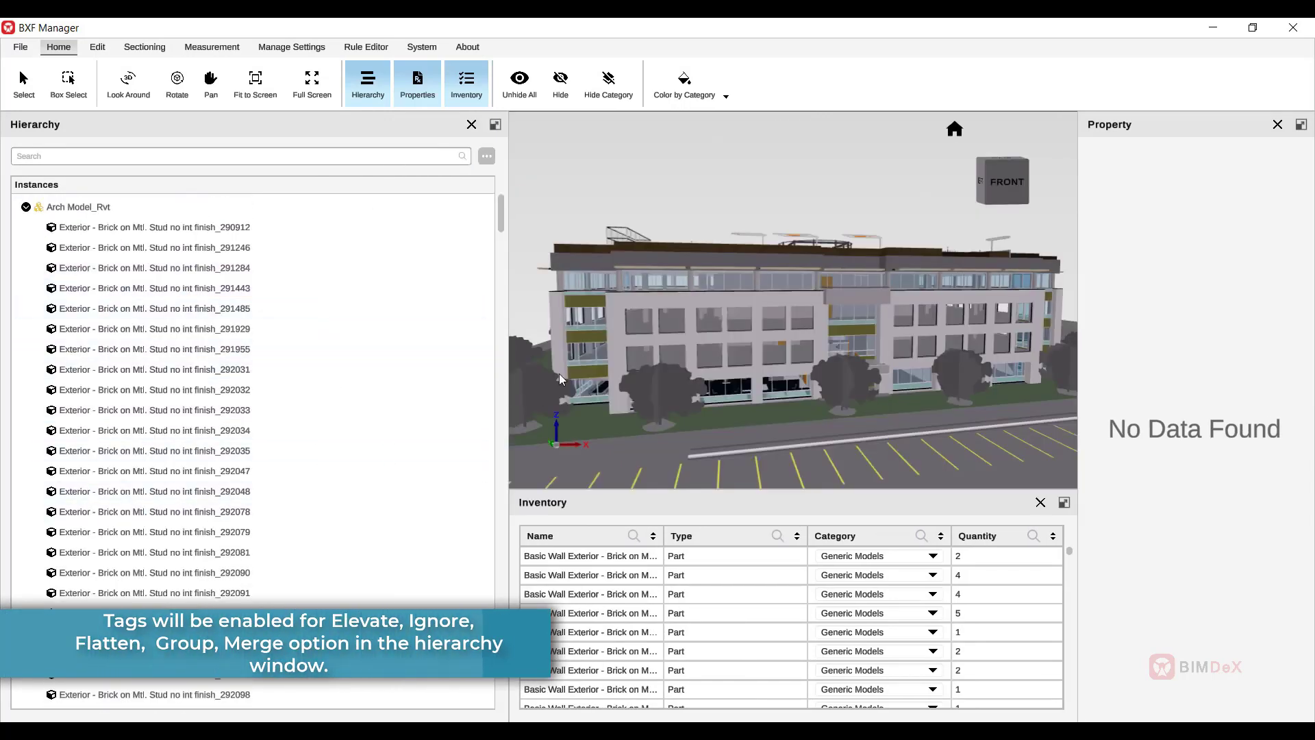
{"action": "left_click", "coordinate": [626, 307]}
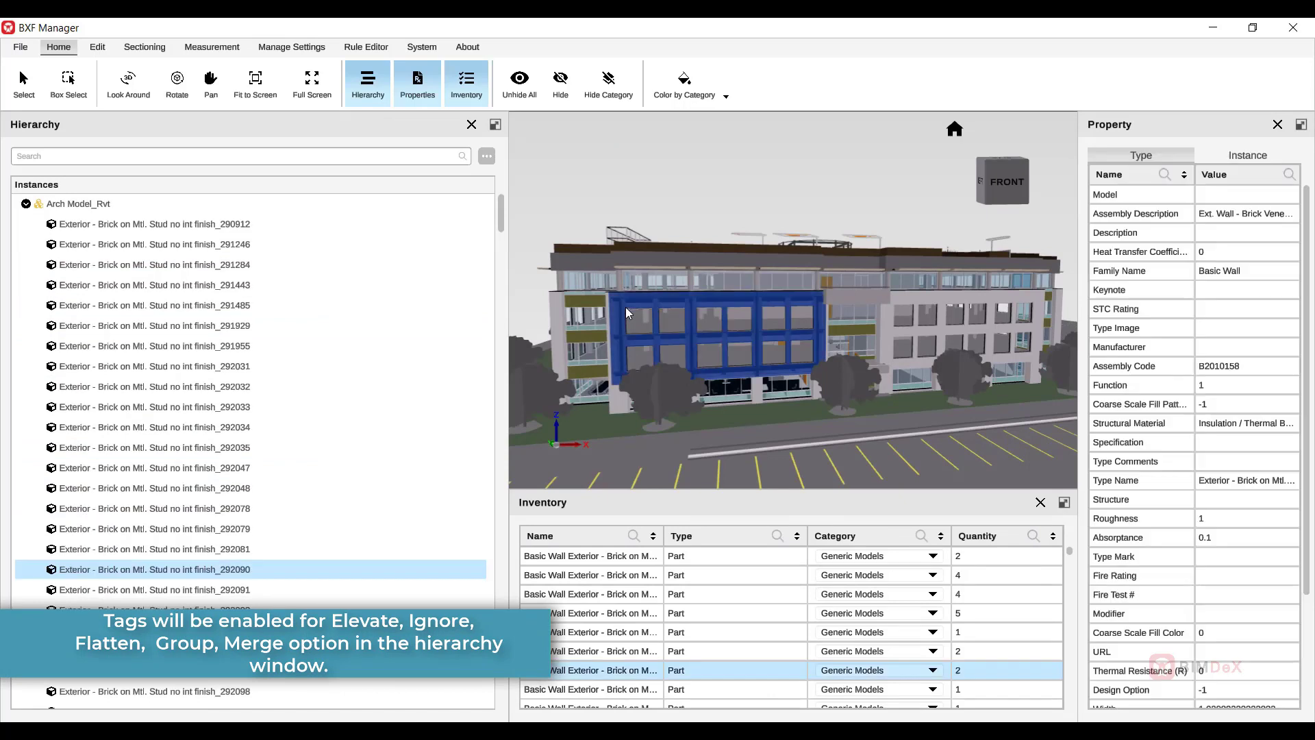
{"action": "right_click", "coordinate": [271, 574]}
{"action": "mouse_move", "coordinate": [304, 383]}
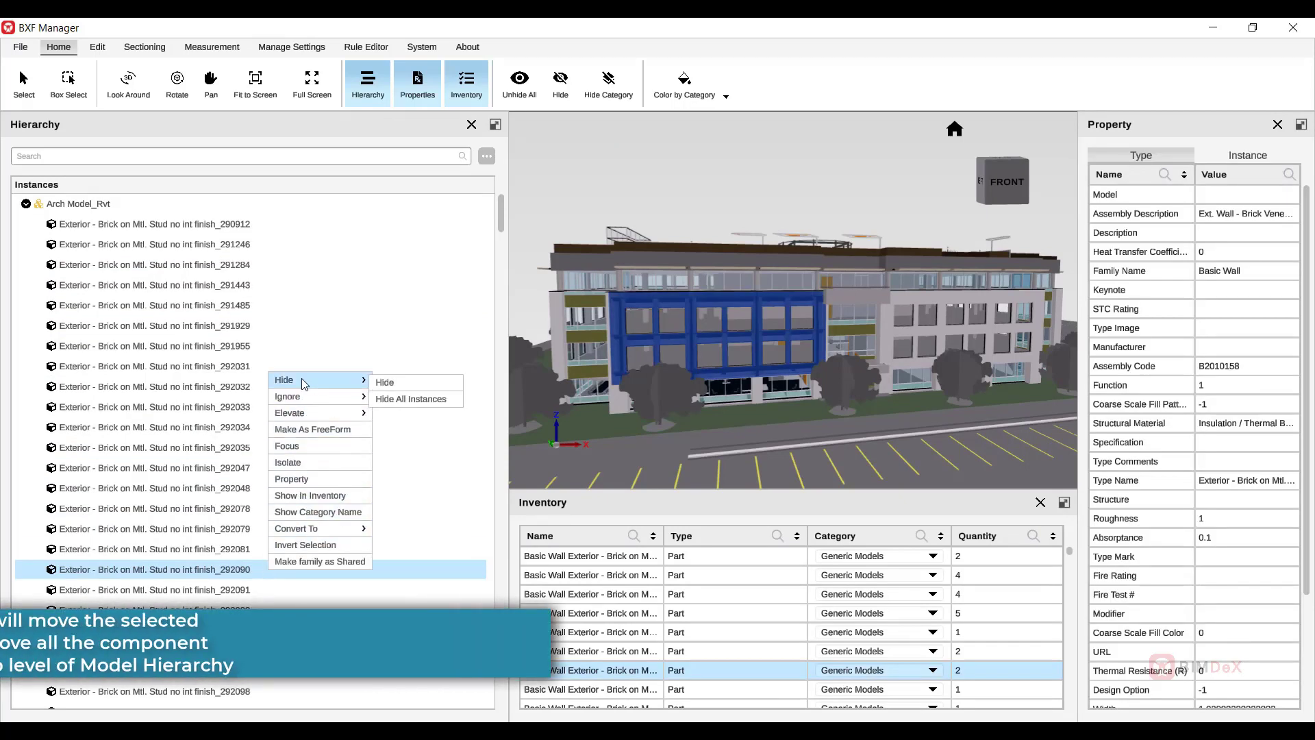
{"action": "mouse_move", "coordinate": [308, 413]}
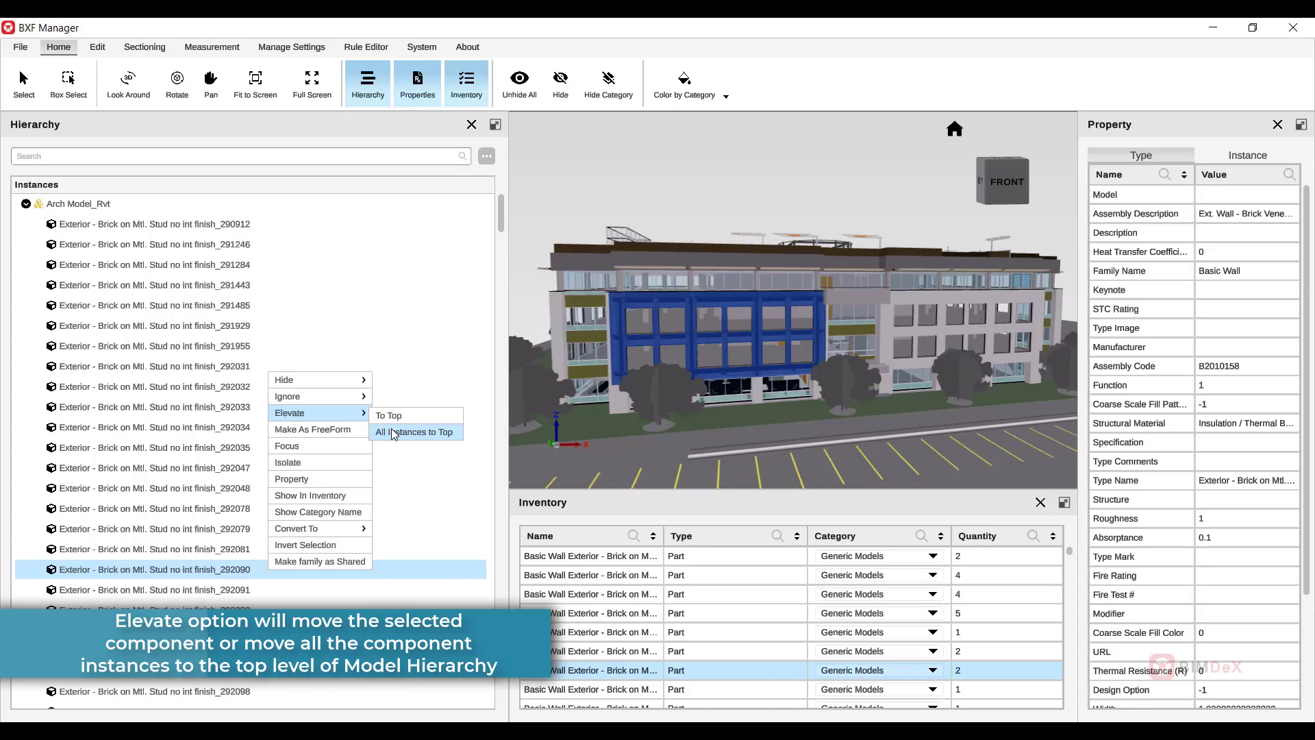
{"action": "left_click", "coordinate": [394, 433]}
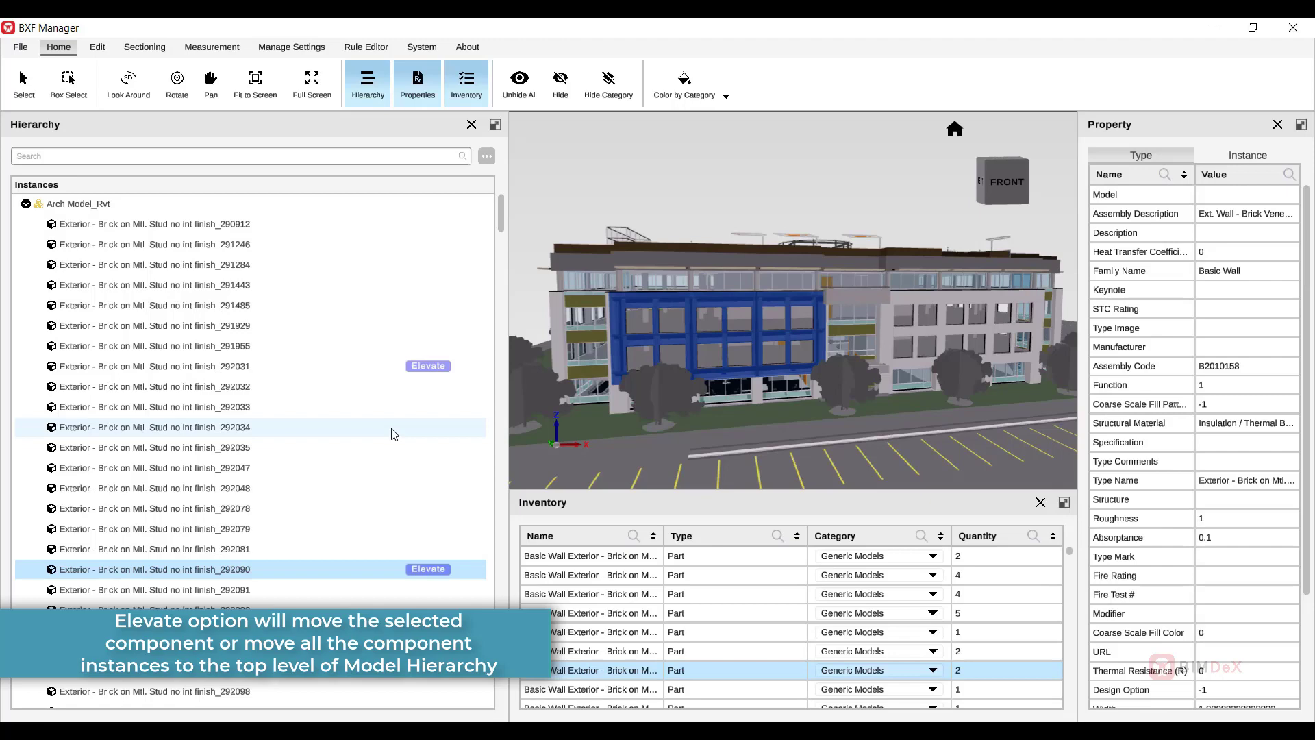
Ignore all instances of brick wall 292095, then select walls 292035 through 292048
{"action": "scroll", "coordinate": [274, 480], "scroll_direction": "down", "scroll_amount": 2}
{"action": "right_click", "coordinate": [217, 504]}
{"action": "mouse_move", "coordinate": [234, 525]}
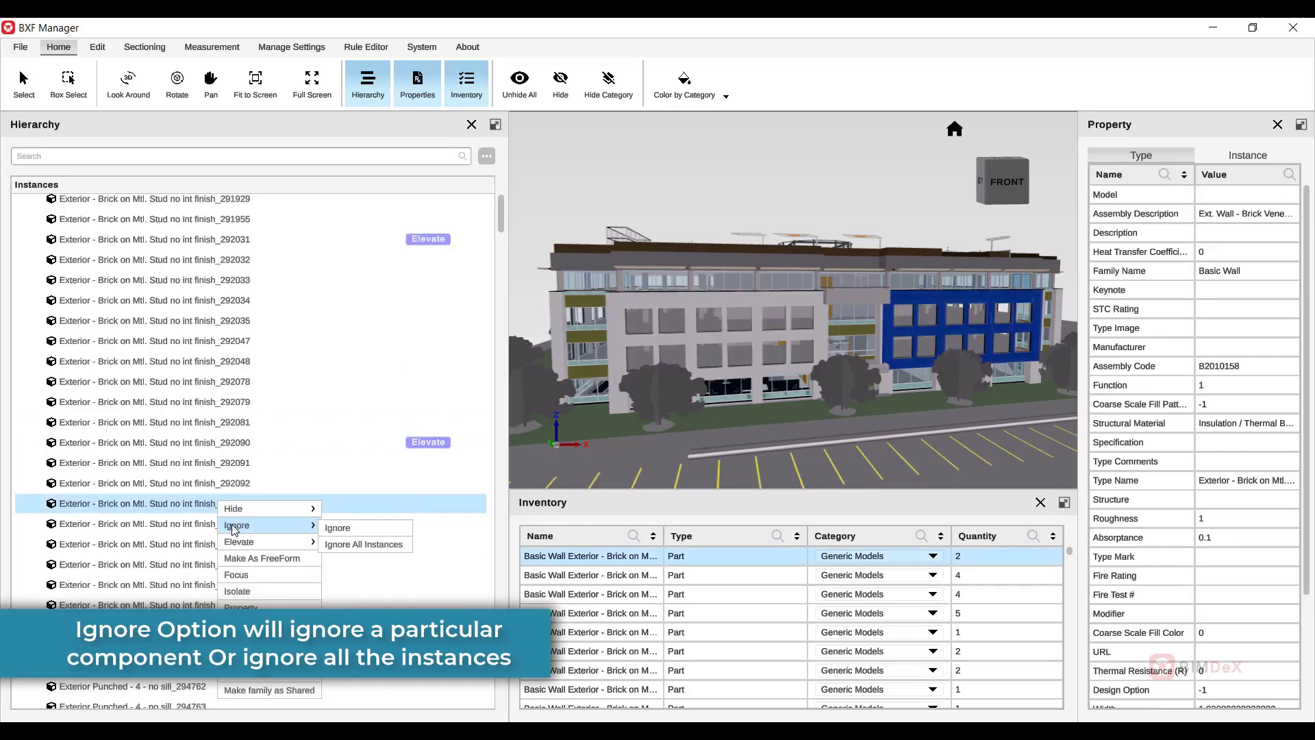
{"action": "left_click", "coordinate": [363, 544]}
{"action": "left_click", "coordinate": [251, 326]}
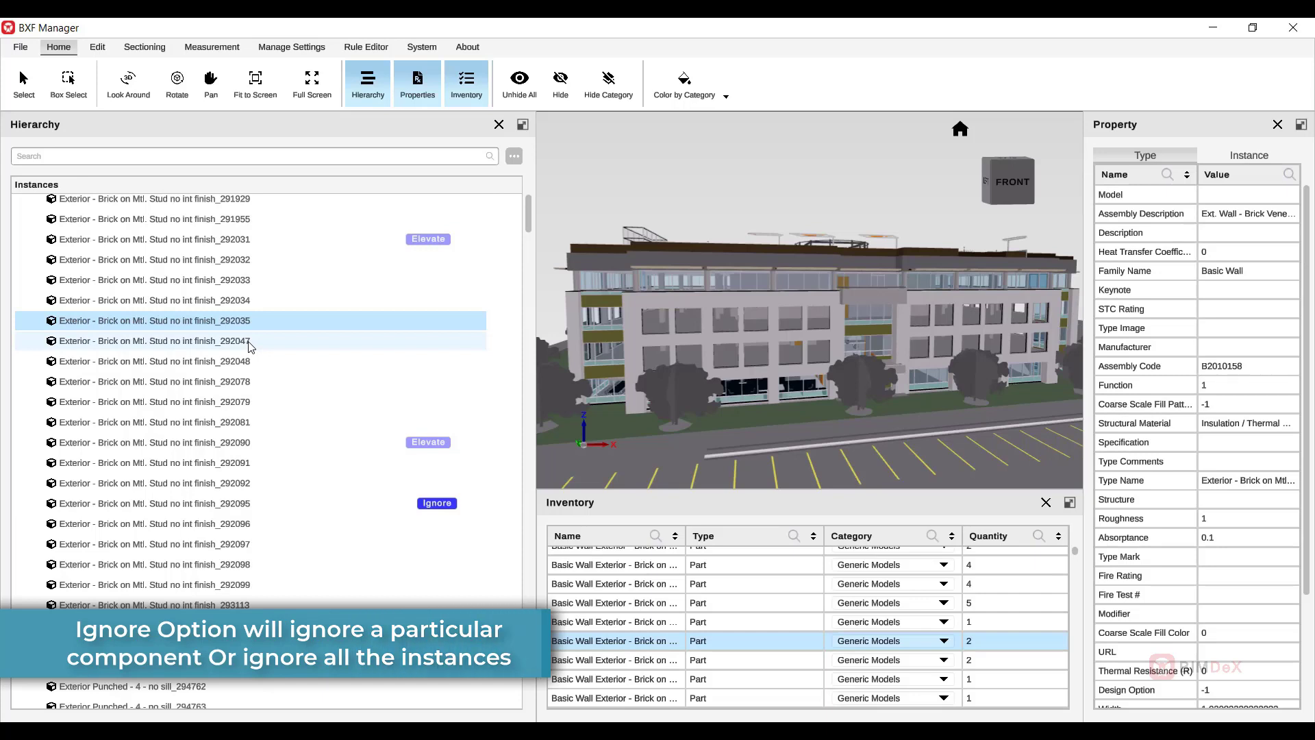
{"action": "left_click", "coordinate": [249, 361], "text": "shift"}
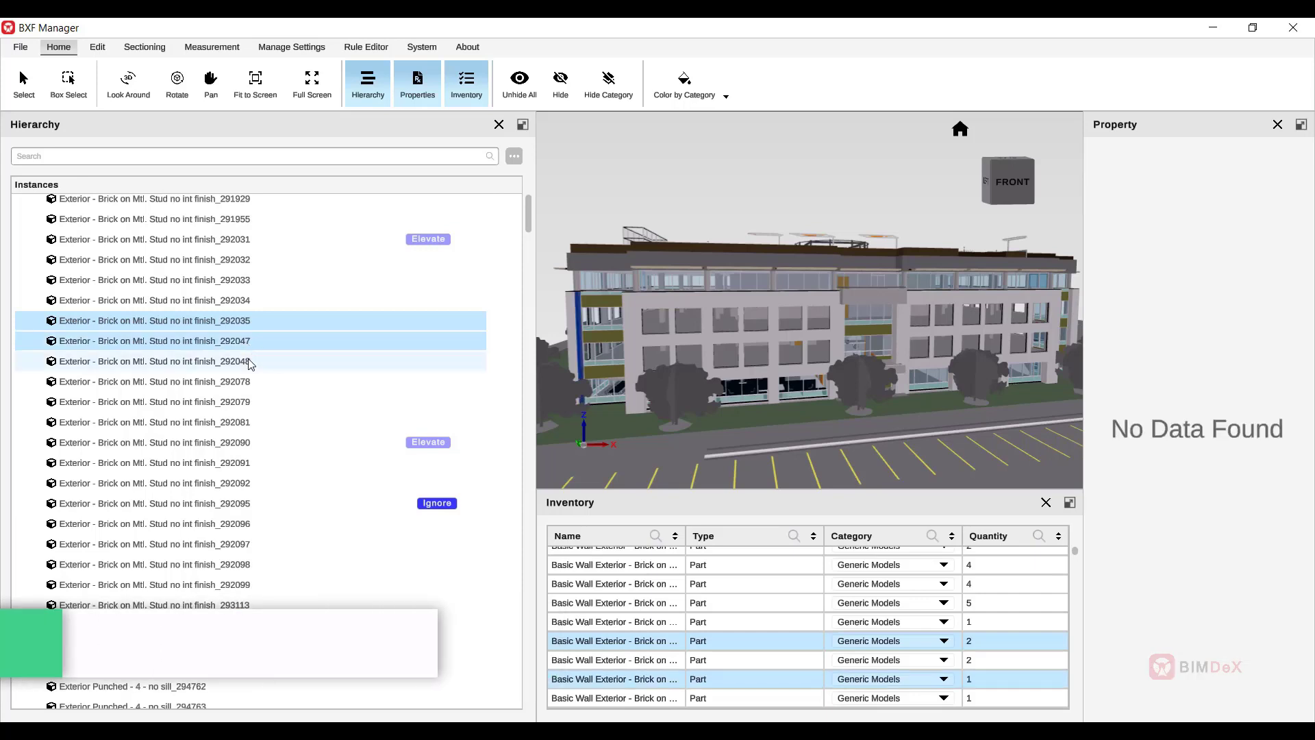
Group the three selected walls as a shared 'Brick' group in Structural Framing
{"action": "right_click", "coordinate": [249, 361]}
{"action": "left_click", "coordinate": [268, 450]}
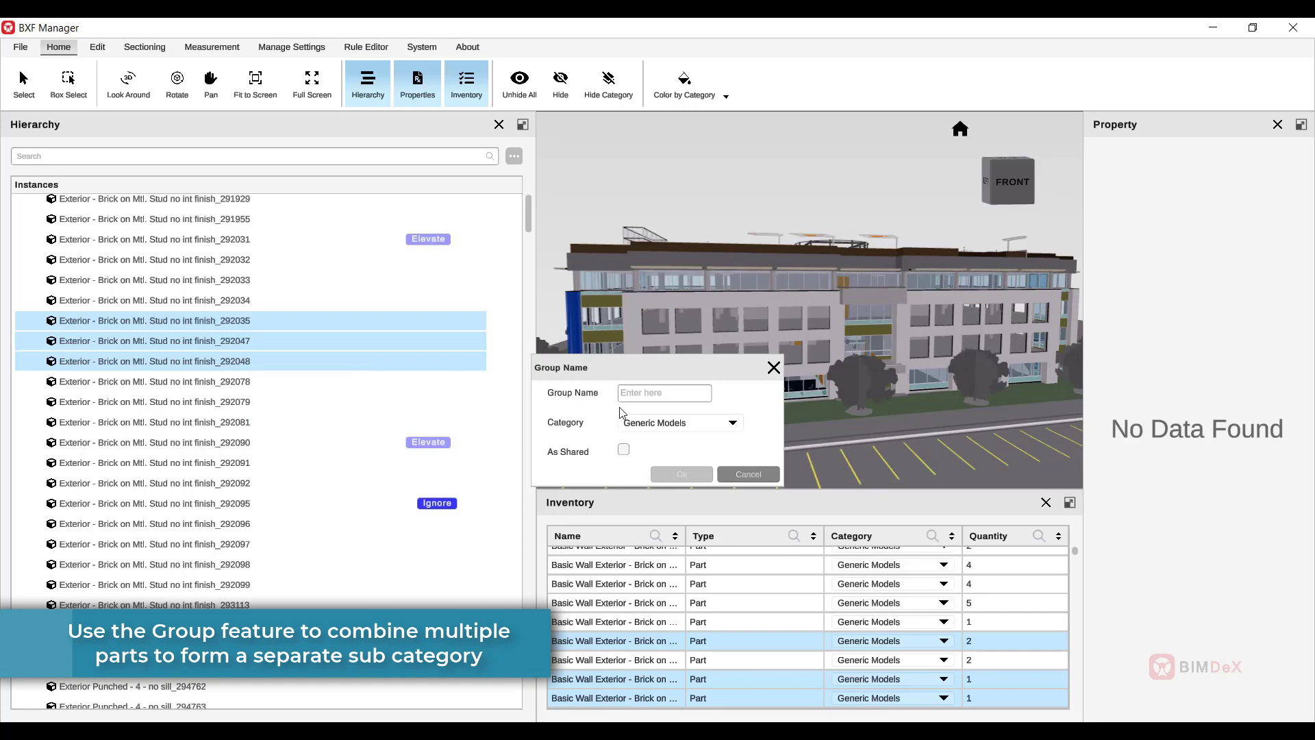
{"action": "type", "text": "Brick"}
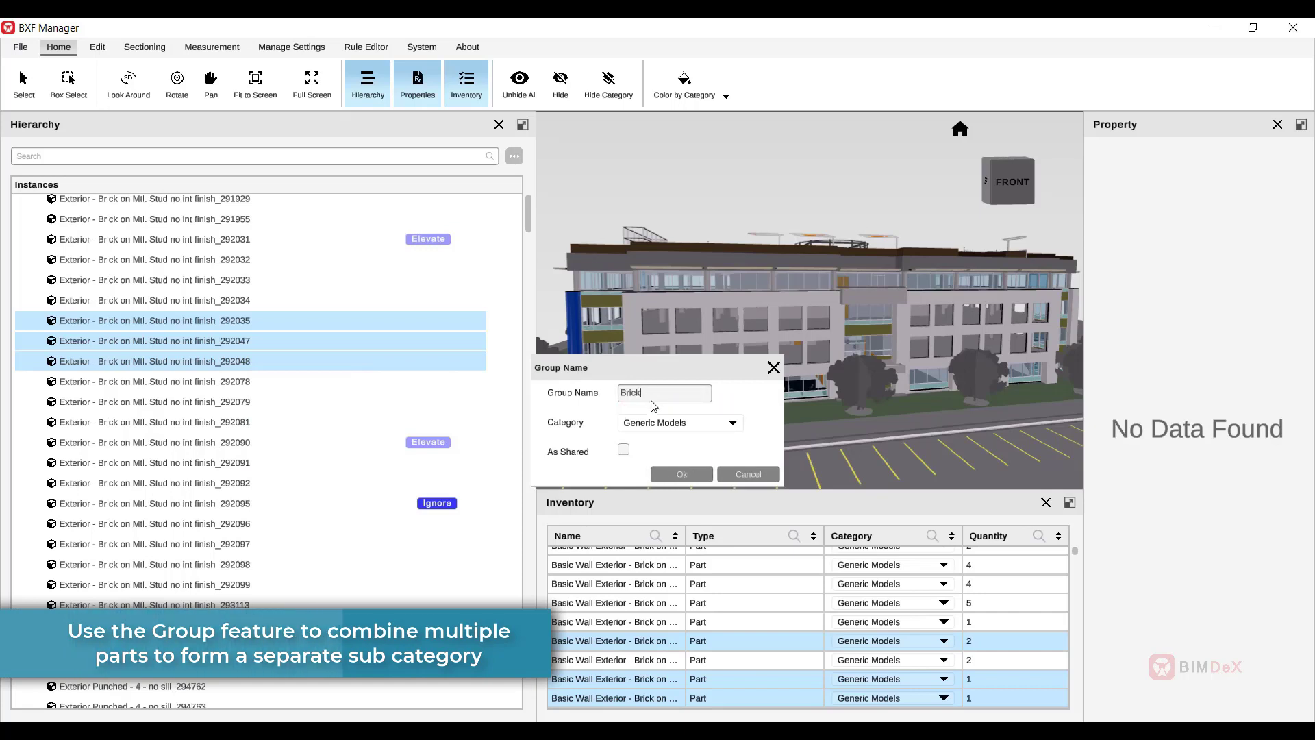
{"action": "left_click", "coordinate": [733, 423]}
{"action": "scroll", "coordinate": [656, 490], "scroll_direction": "down", "scroll_amount": 15}
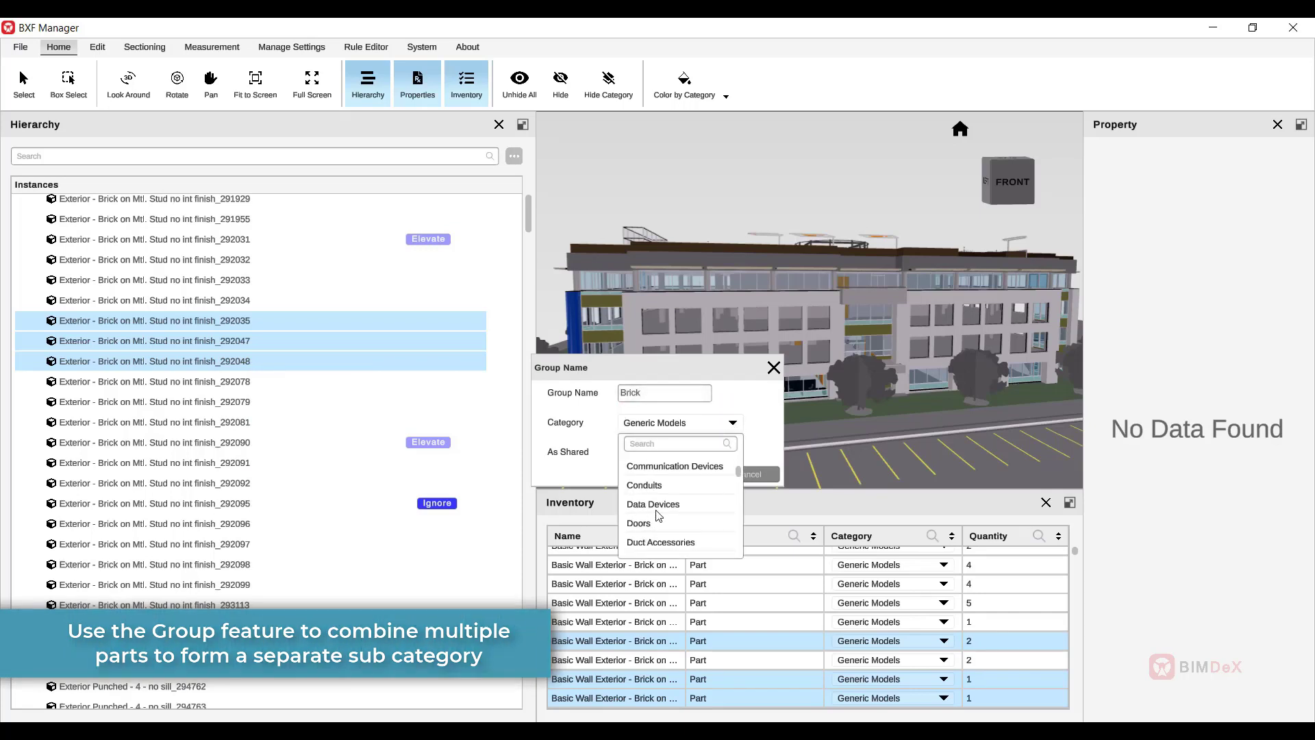
{"action": "left_click", "coordinate": [657, 488]}
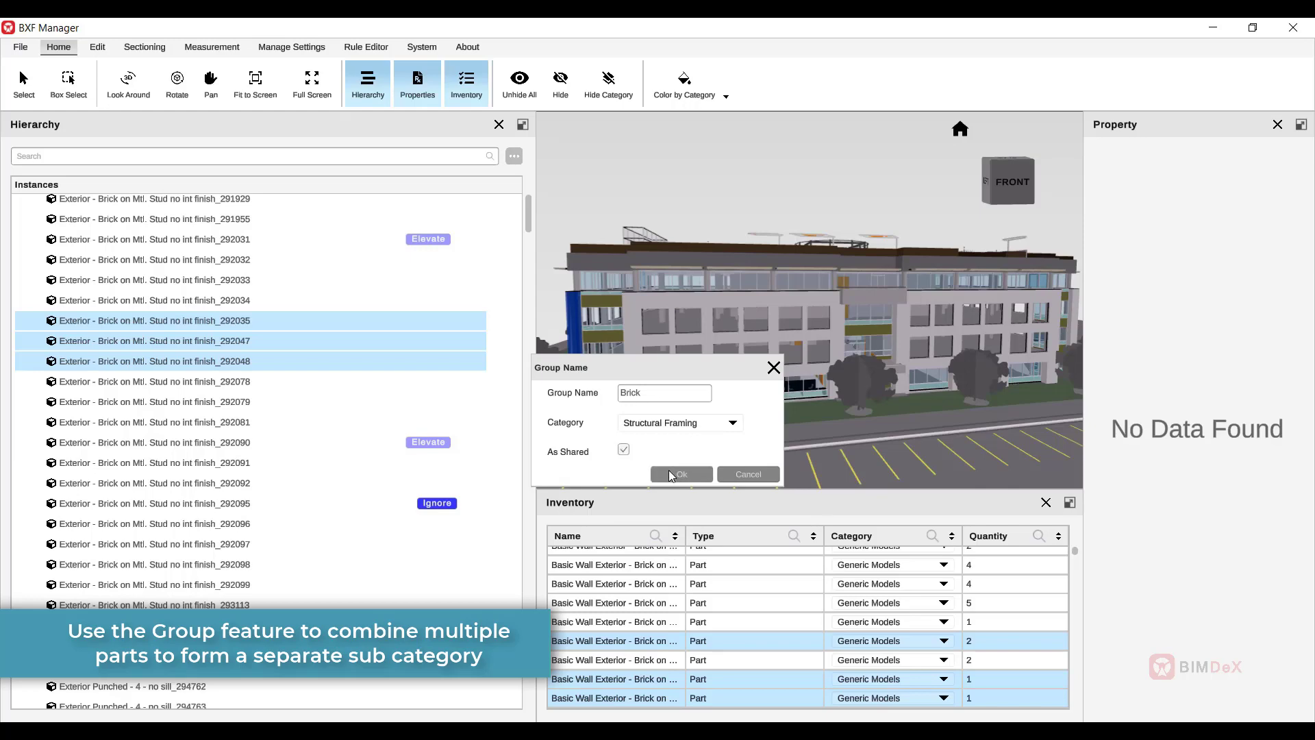
{"action": "left_click", "coordinate": [680, 474]}
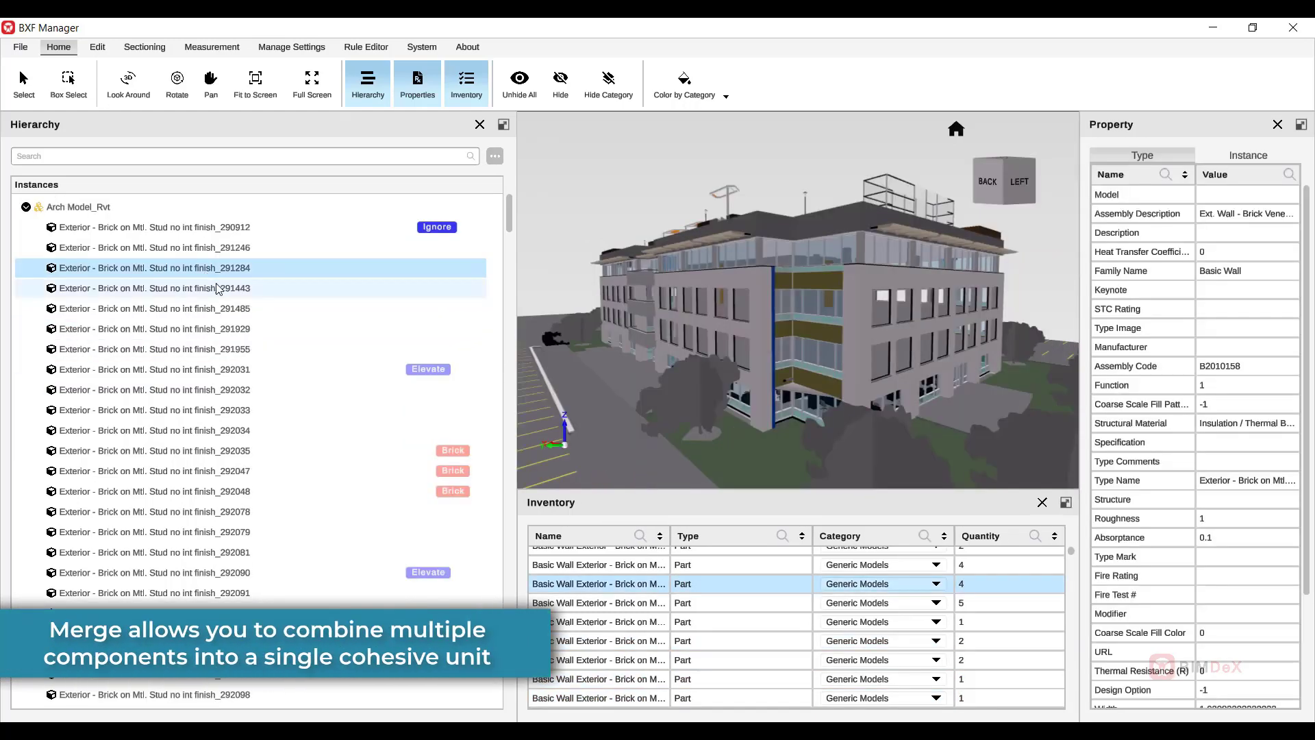
Merge walls 291284, 291443 and 291485 into one unit named 'Brick- Walls'
{"action": "left_click", "coordinate": [218, 288], "text": "ctrl"}
{"action": "left_click", "coordinate": [235, 309], "text": "ctrl"}
{"action": "right_click", "coordinate": [218, 291]}
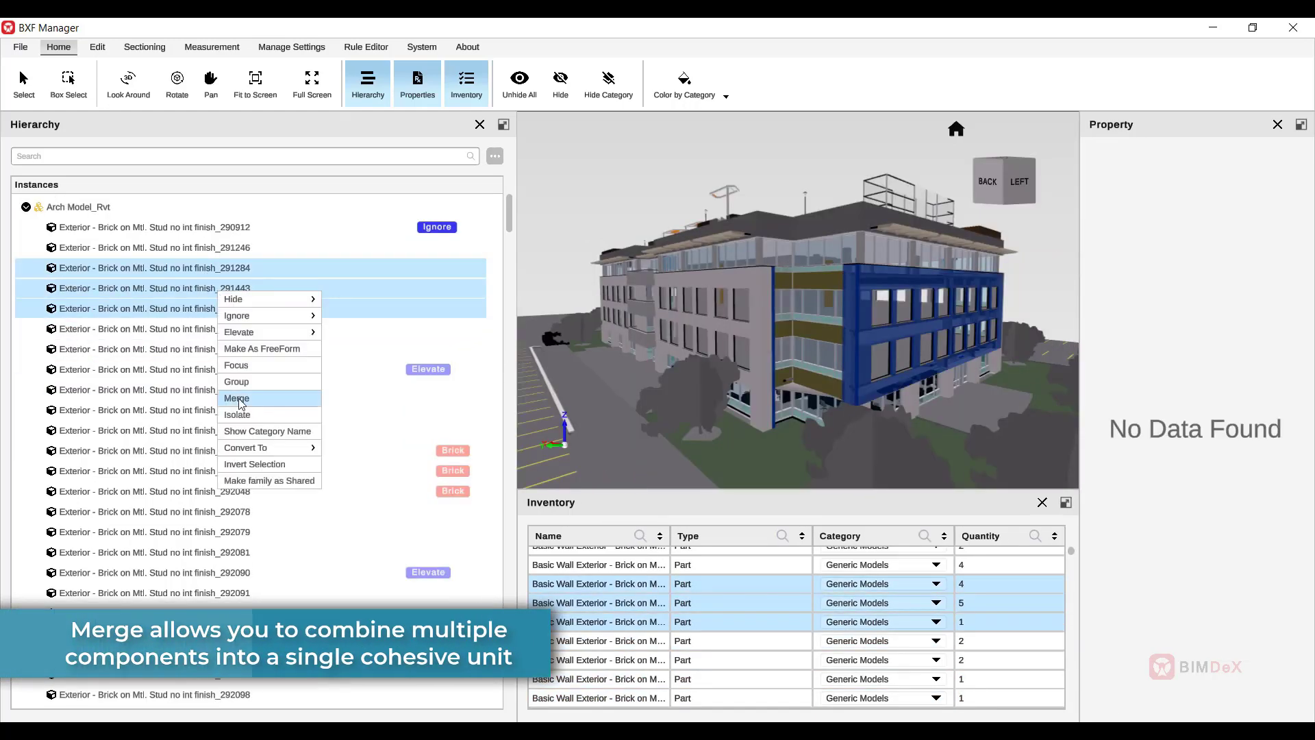
{"action": "left_click", "coordinate": [246, 401]}
{"action": "left_click", "coordinate": [634, 381]}
{"action": "type", "text": "Brick- Walls"}
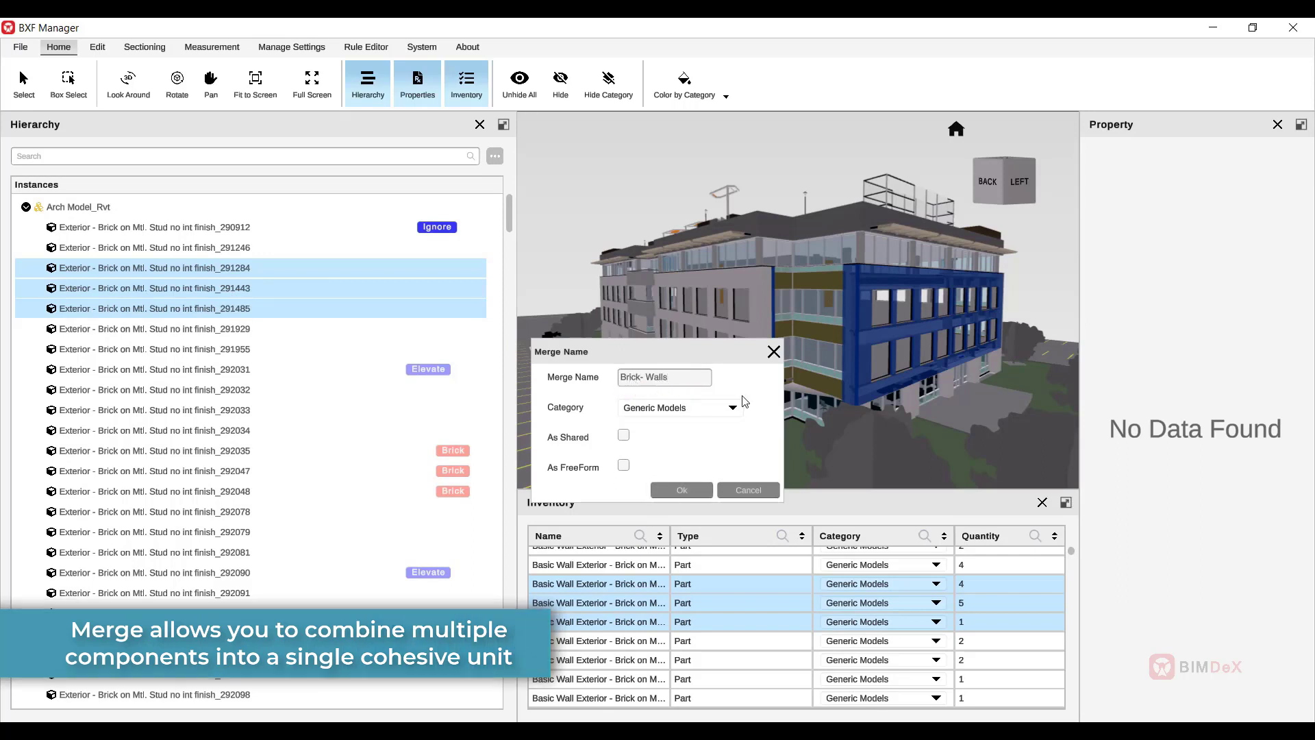
{"action": "left_click", "coordinate": [734, 408]}
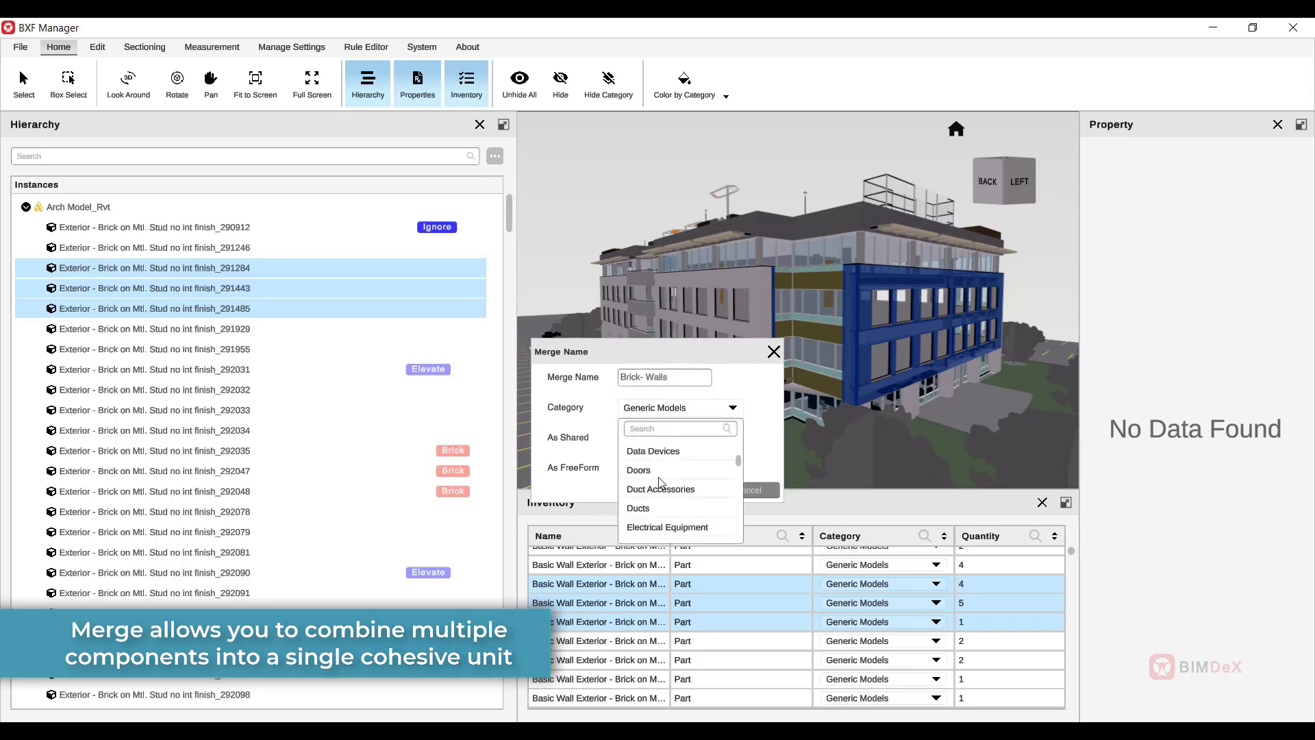
{"action": "left_click", "coordinate": [620, 439]}
{"action": "left_click", "coordinate": [682, 490]}
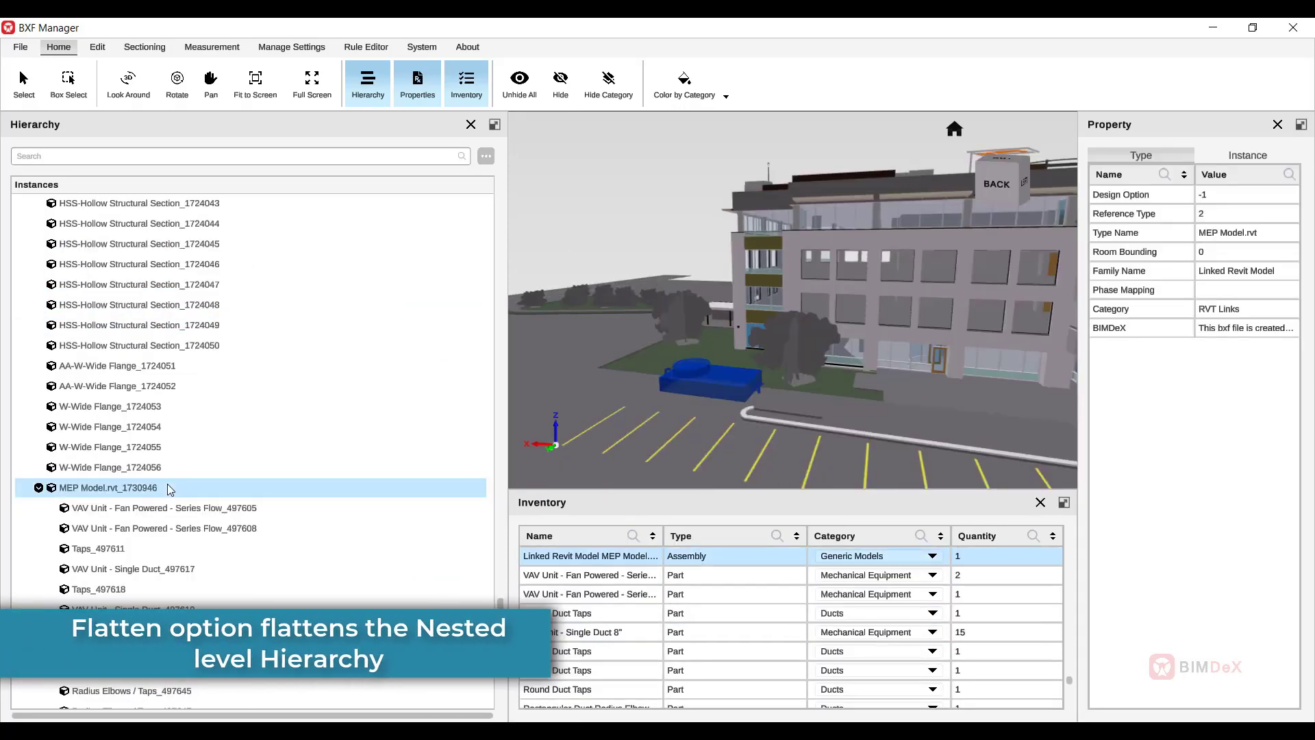
Flatten the MEP Model link and the Arch Model_Rvt root hierarchy
{"action": "right_click", "coordinate": [169, 487]}
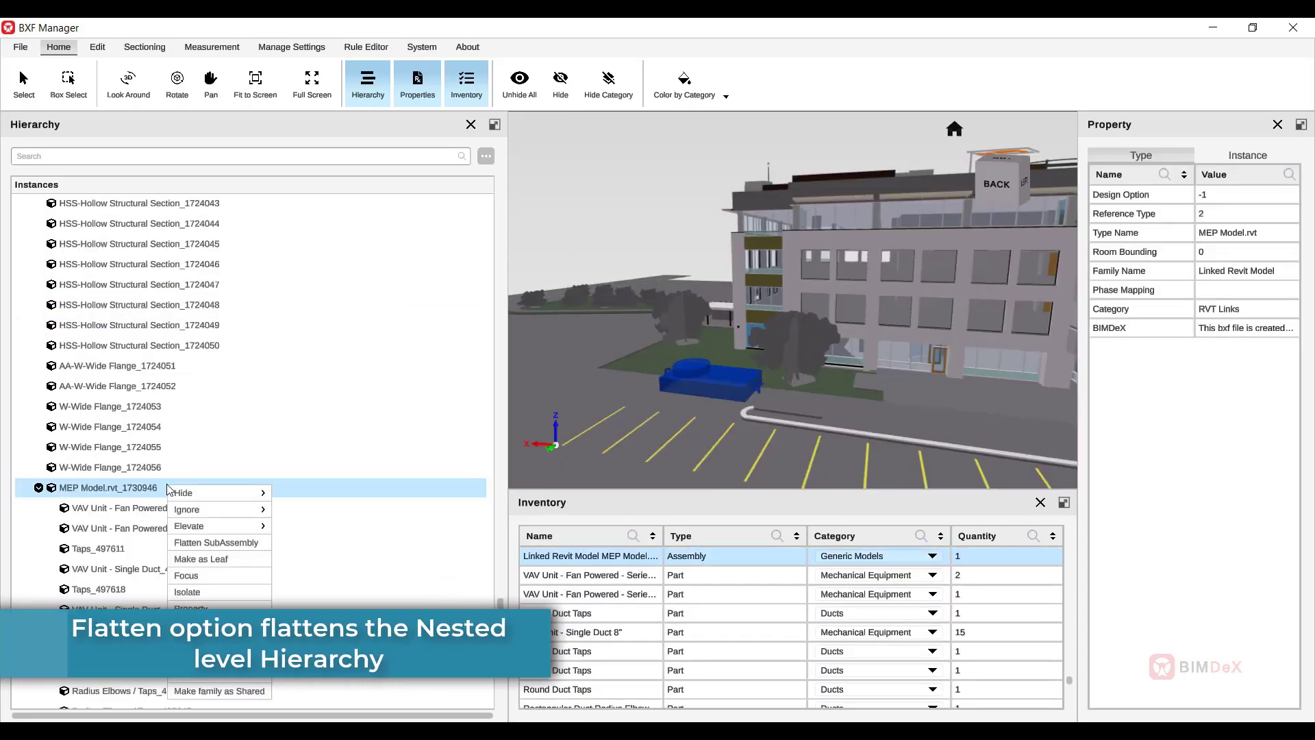
{"action": "left_click", "coordinate": [191, 543]}
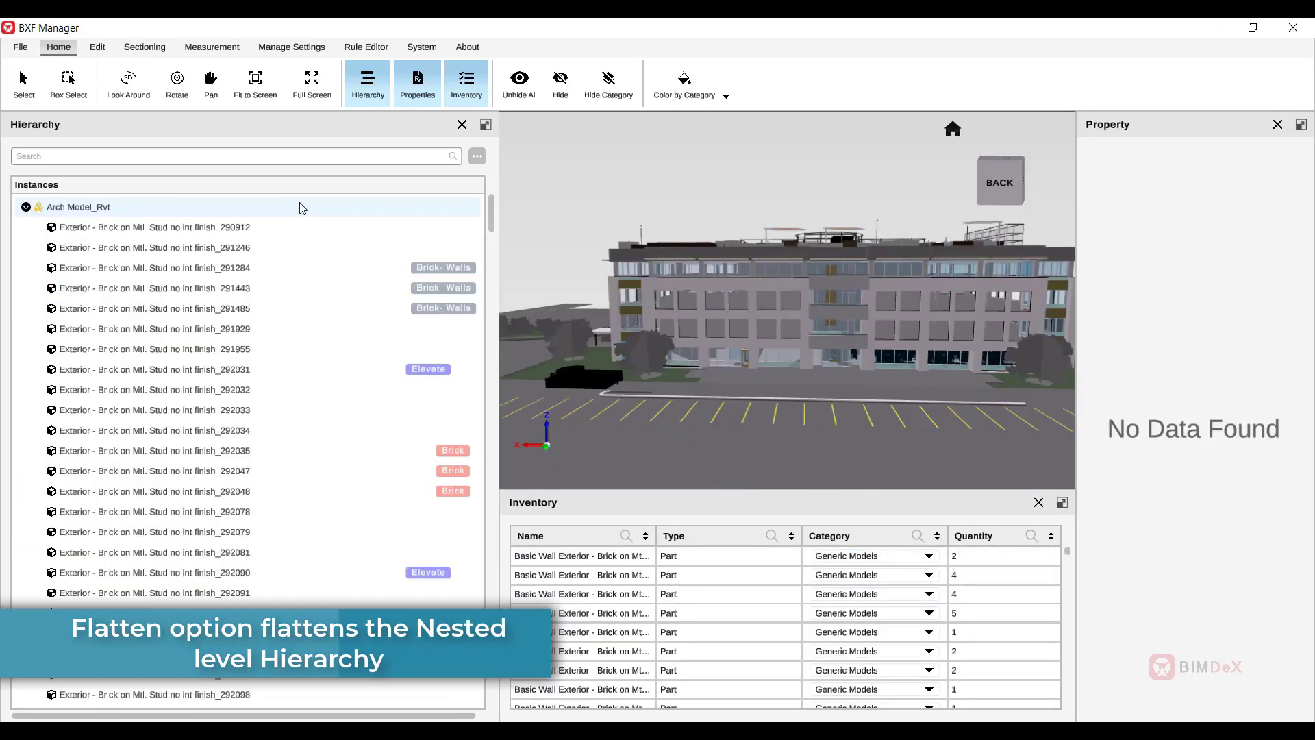
{"action": "right_click", "coordinate": [301, 207]}
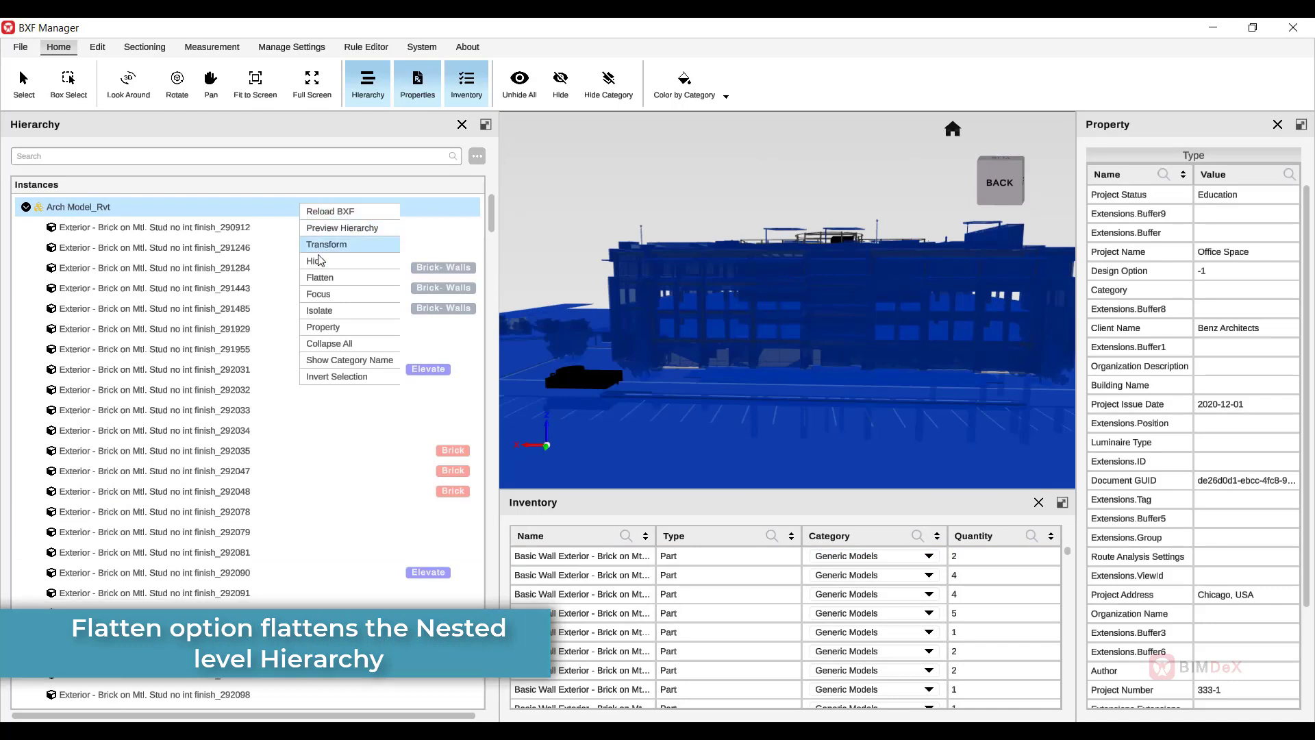
{"action": "left_click", "coordinate": [320, 278]}
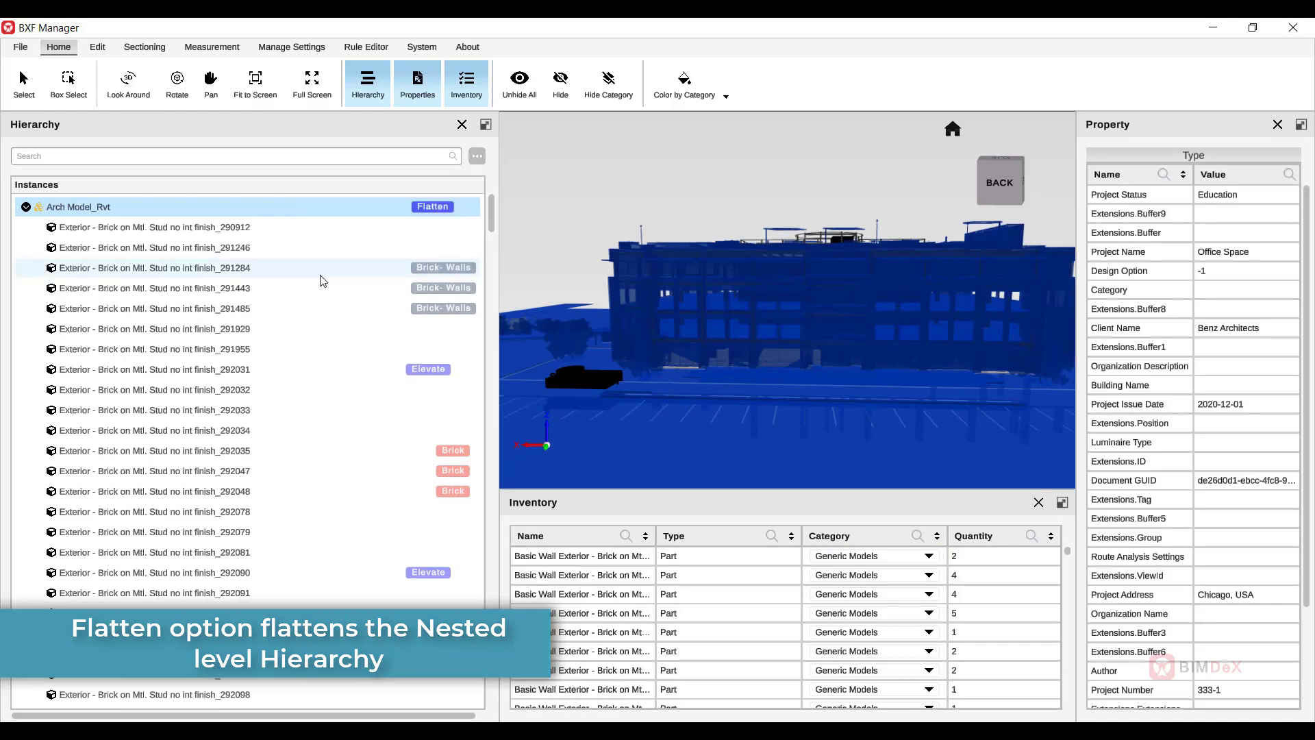
Open the Preview Hierarchy panel for the Arch Model_Rvt model
{"action": "right_click", "coordinate": [267, 206]}
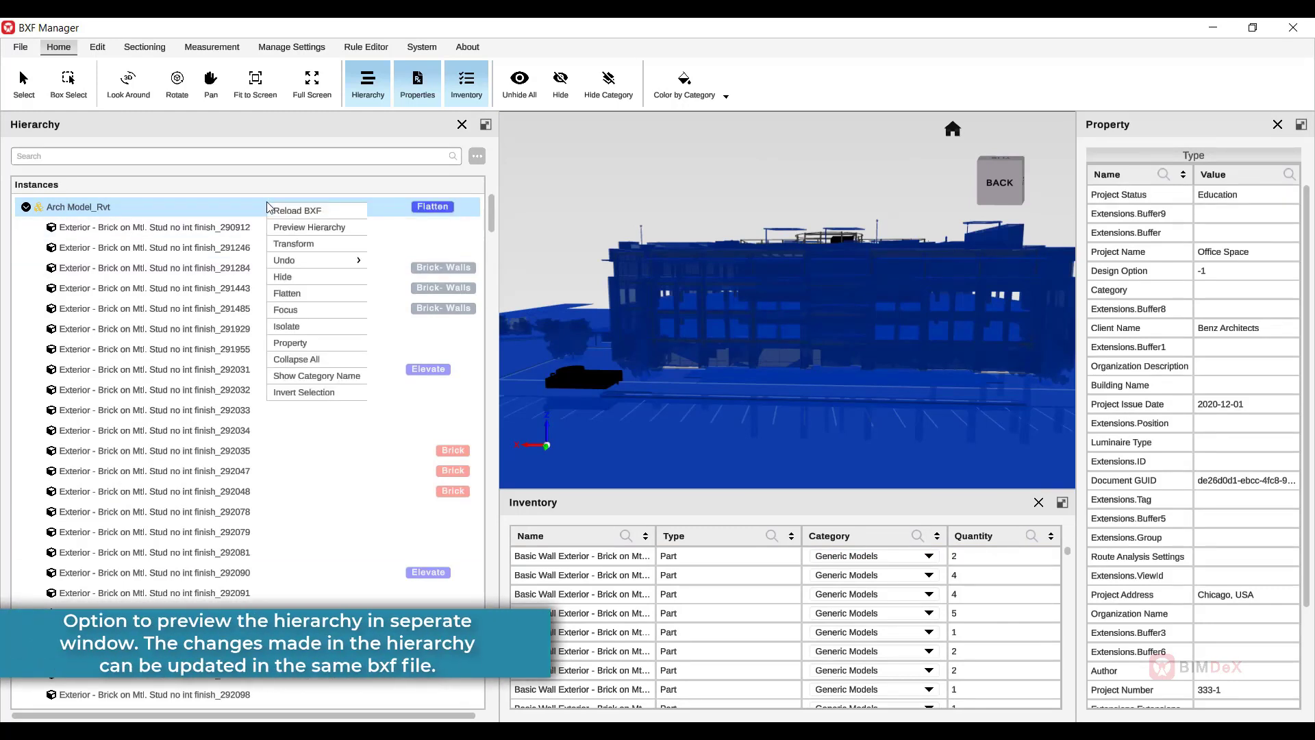
{"action": "left_click", "coordinate": [299, 229]}
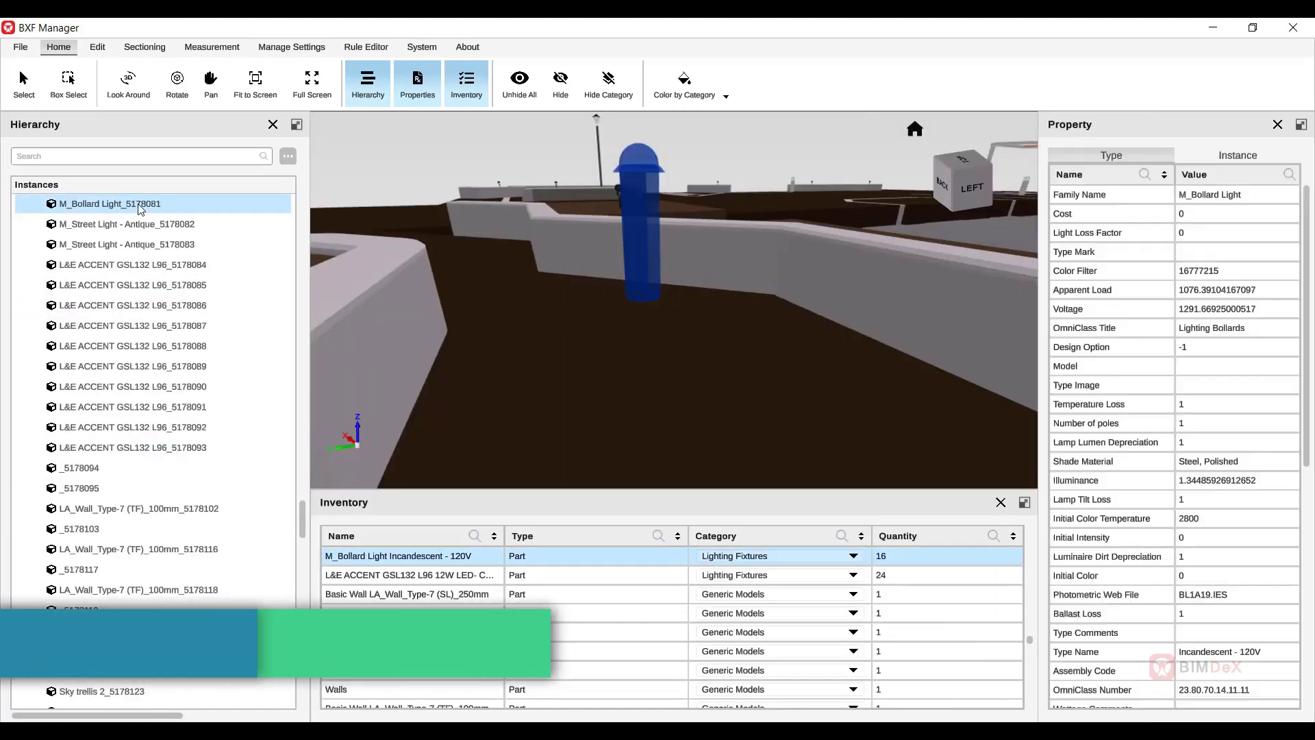
Convert the M_Bollard Light to a box, then to a cylinder
{"action": "right_click", "coordinate": [139, 204]}
{"action": "mouse_move", "coordinate": [199, 361]}
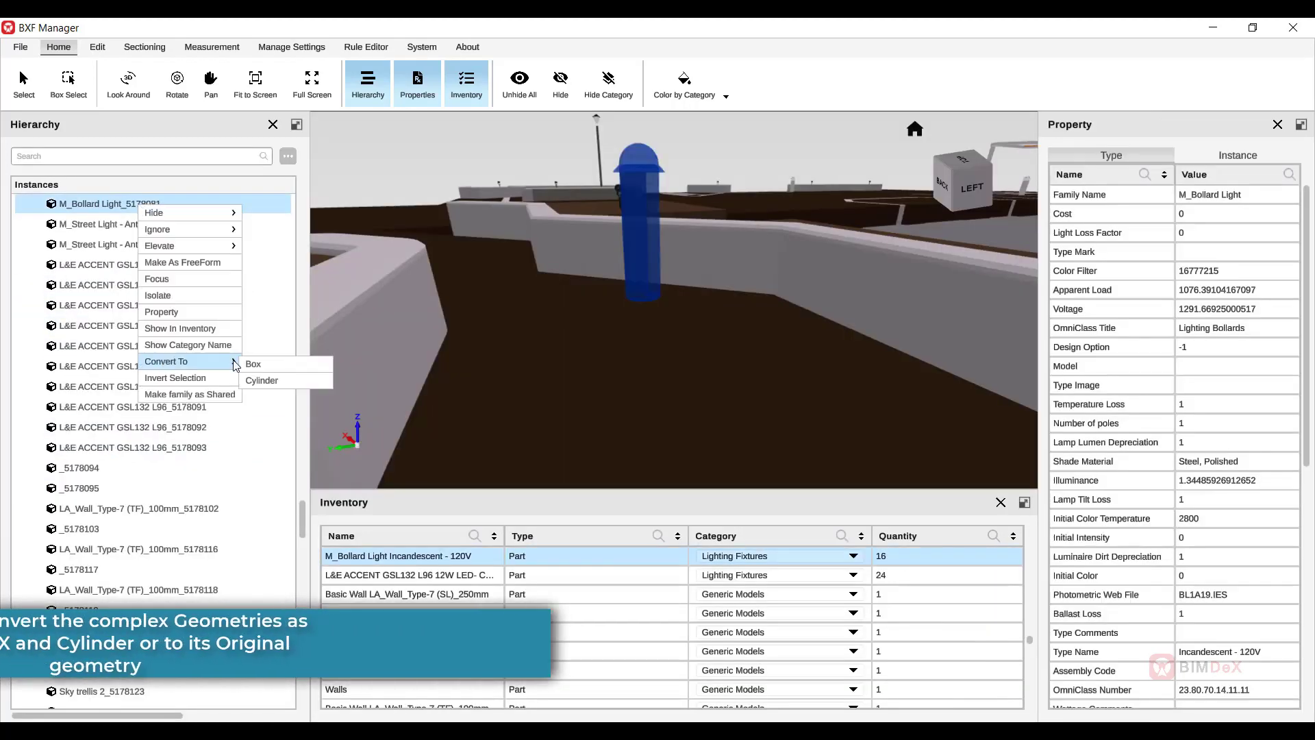
{"action": "left_click", "coordinate": [281, 365]}
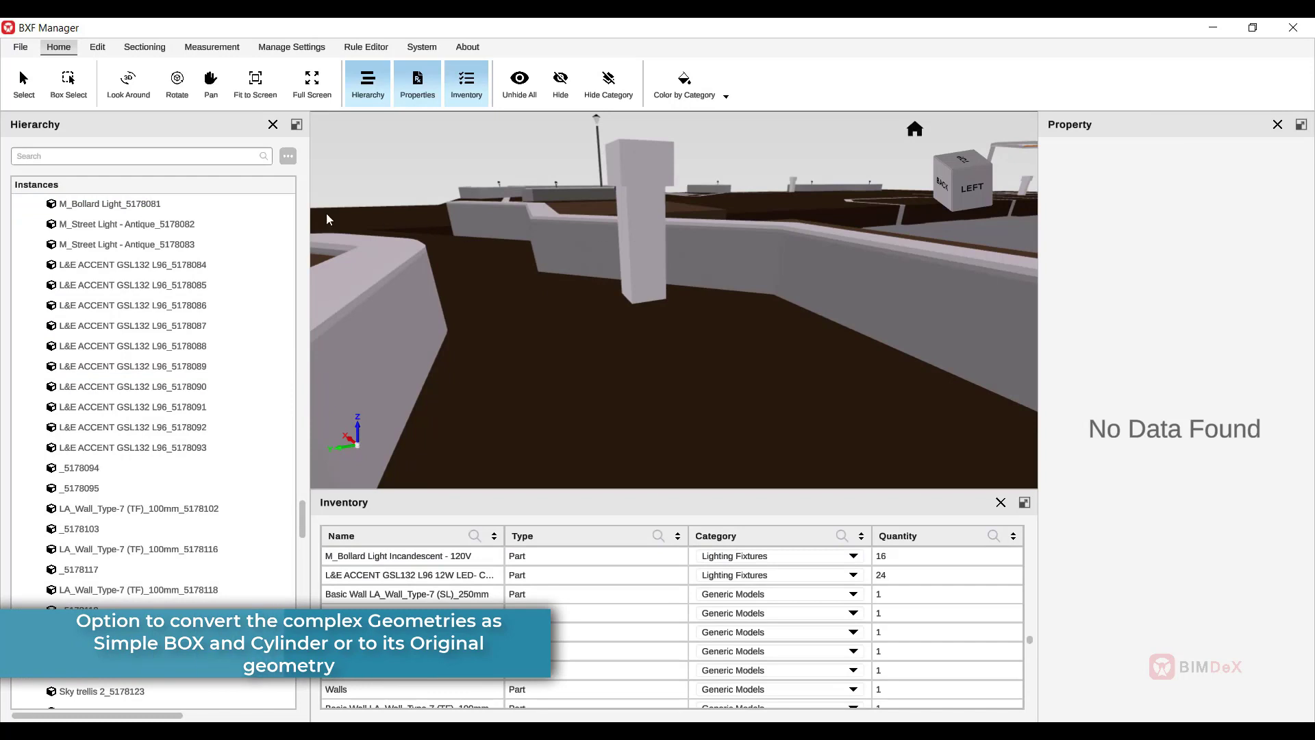
{"action": "left_click", "coordinate": [188, 205]}
{"action": "right_click", "coordinate": [189, 205]}
{"action": "mouse_move", "coordinate": [240, 361]}
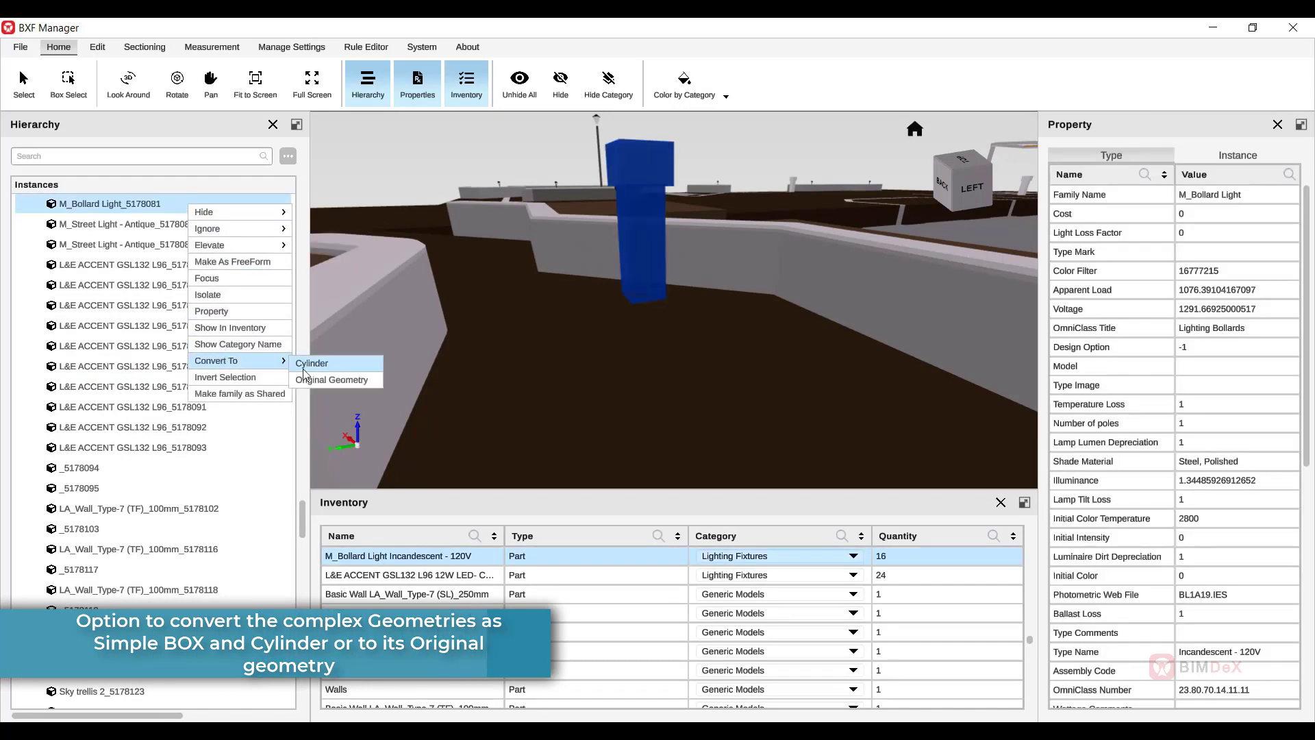
{"action": "left_click", "coordinate": [349, 367]}
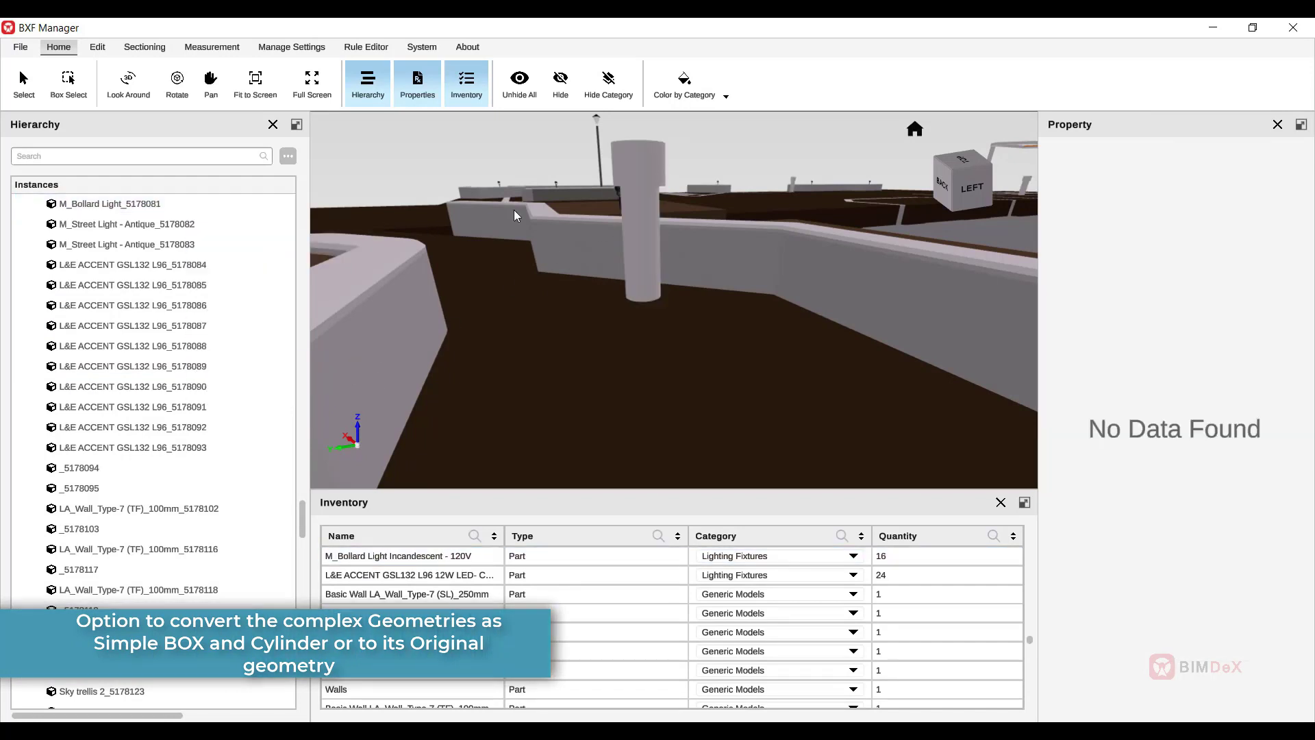
Restore the bollard's original geometry and select an exterior brick wall
{"action": "left_click", "coordinate": [169, 205]}
{"action": "right_click", "coordinate": [169, 206]}
{"action": "mouse_move", "coordinate": [259, 363]}
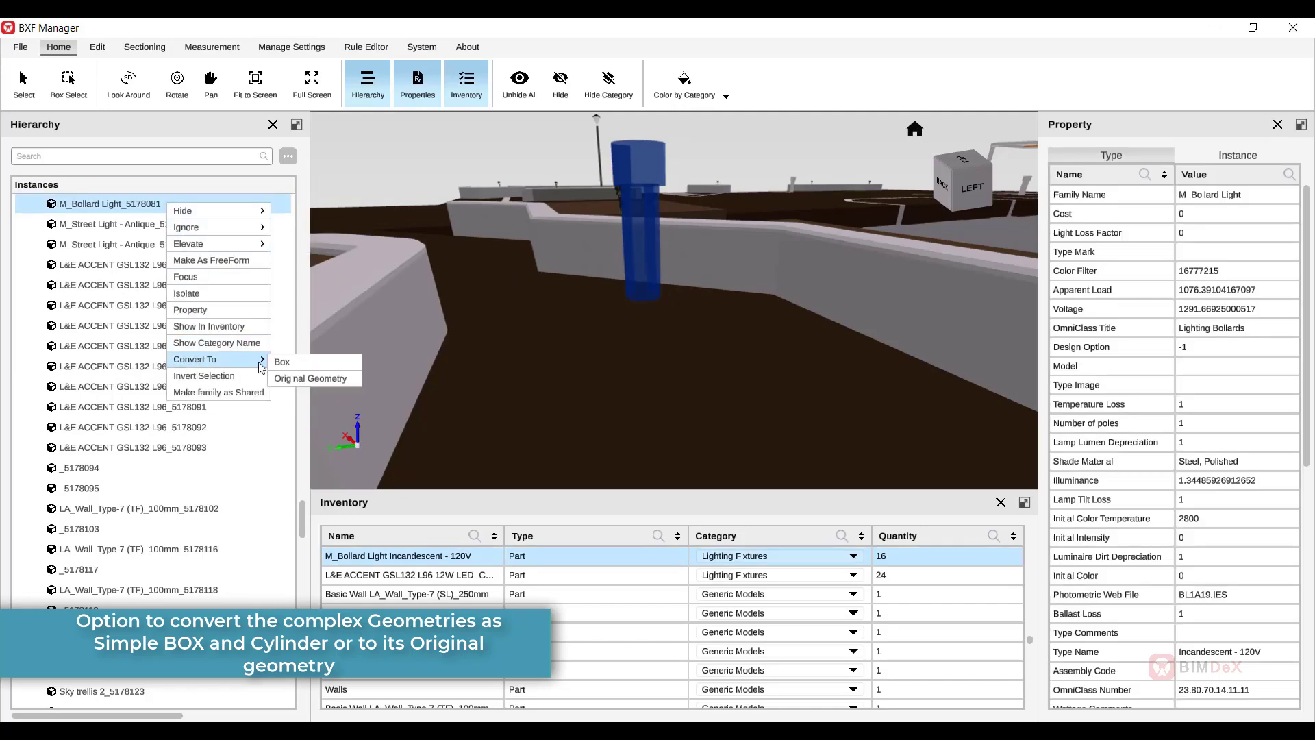
{"action": "left_click", "coordinate": [301, 381]}
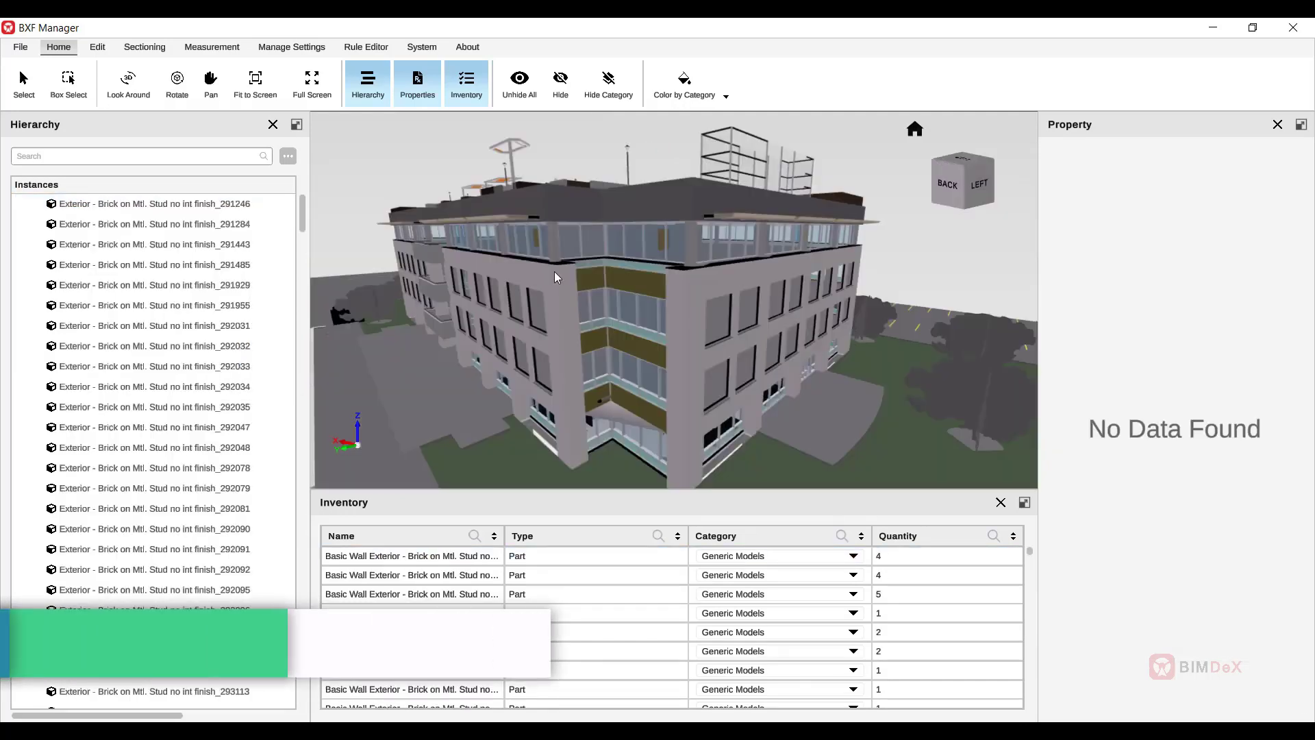
{"action": "left_click", "coordinate": [555, 274]}
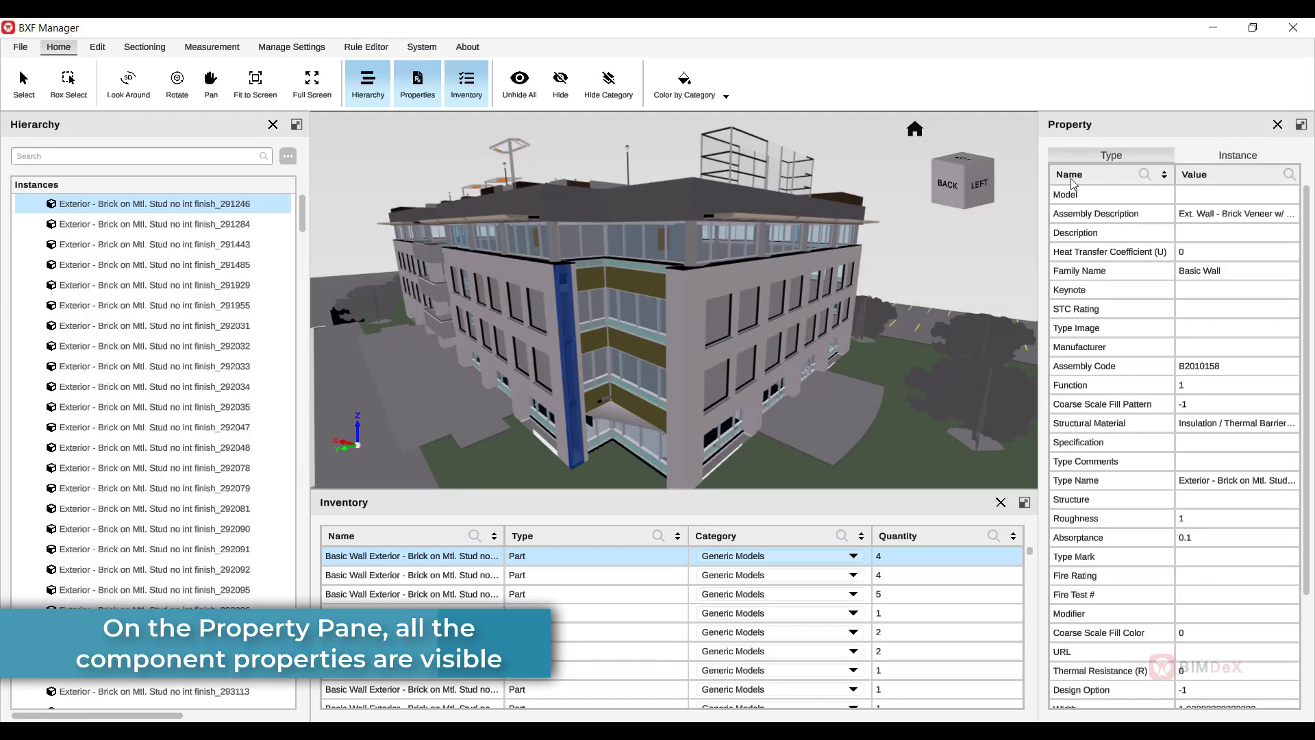
Review the wall's properties and Inventory category list, then activate Box Select
{"action": "scroll", "coordinate": [1206, 445], "scroll_direction": "down", "scroll_amount": 5}
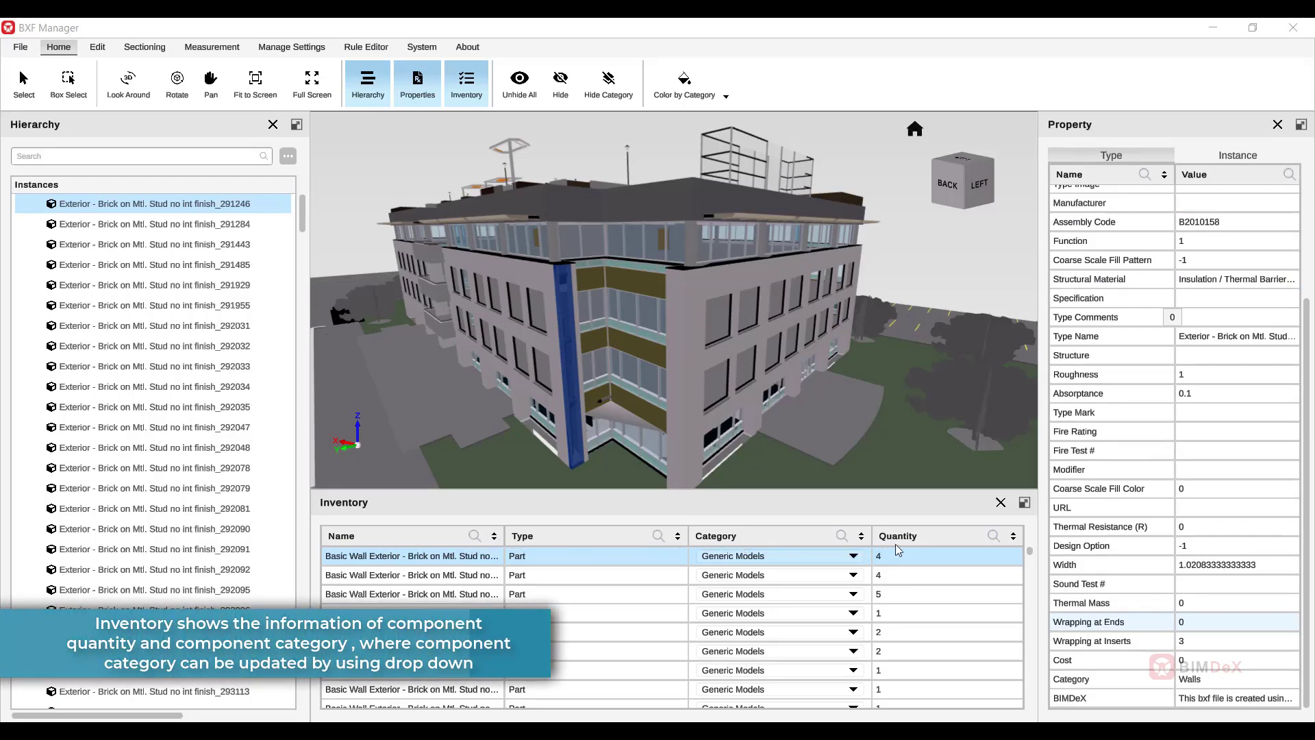
{"action": "left_click", "coordinate": [854, 556]}
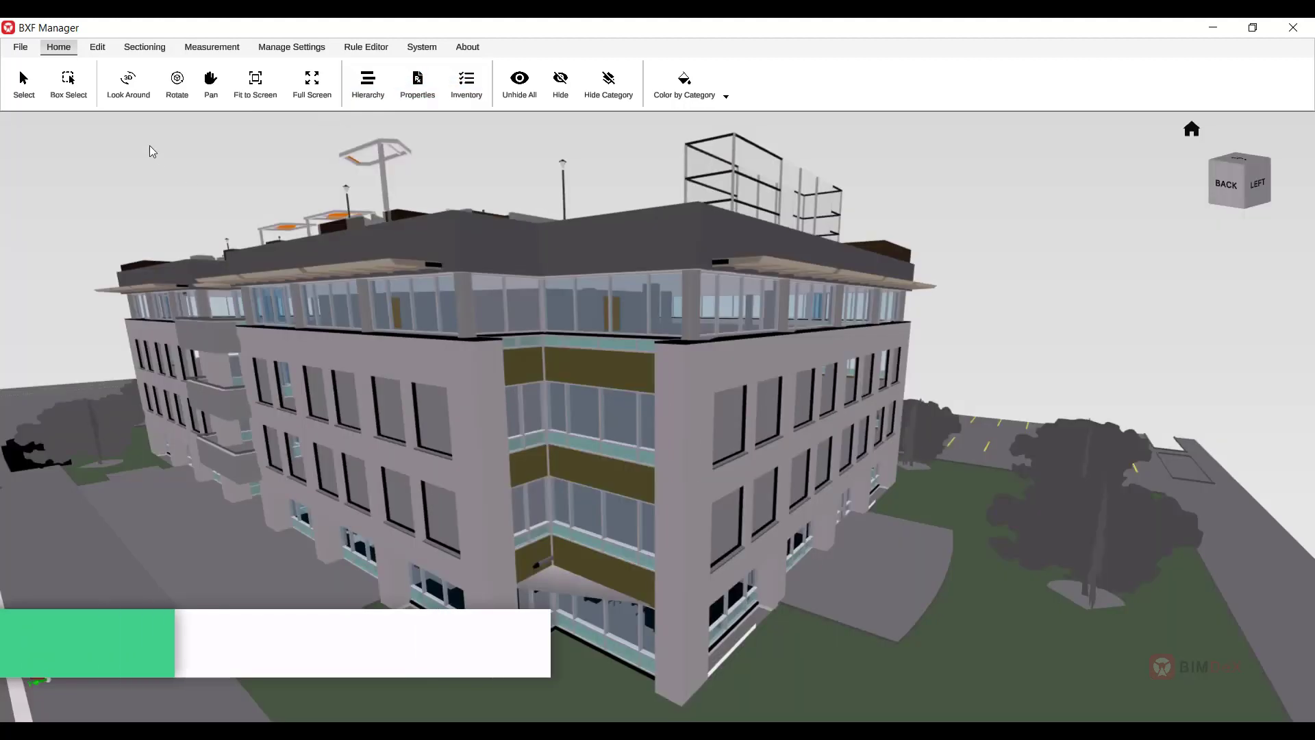
{"action": "left_click", "coordinate": [67, 84]}
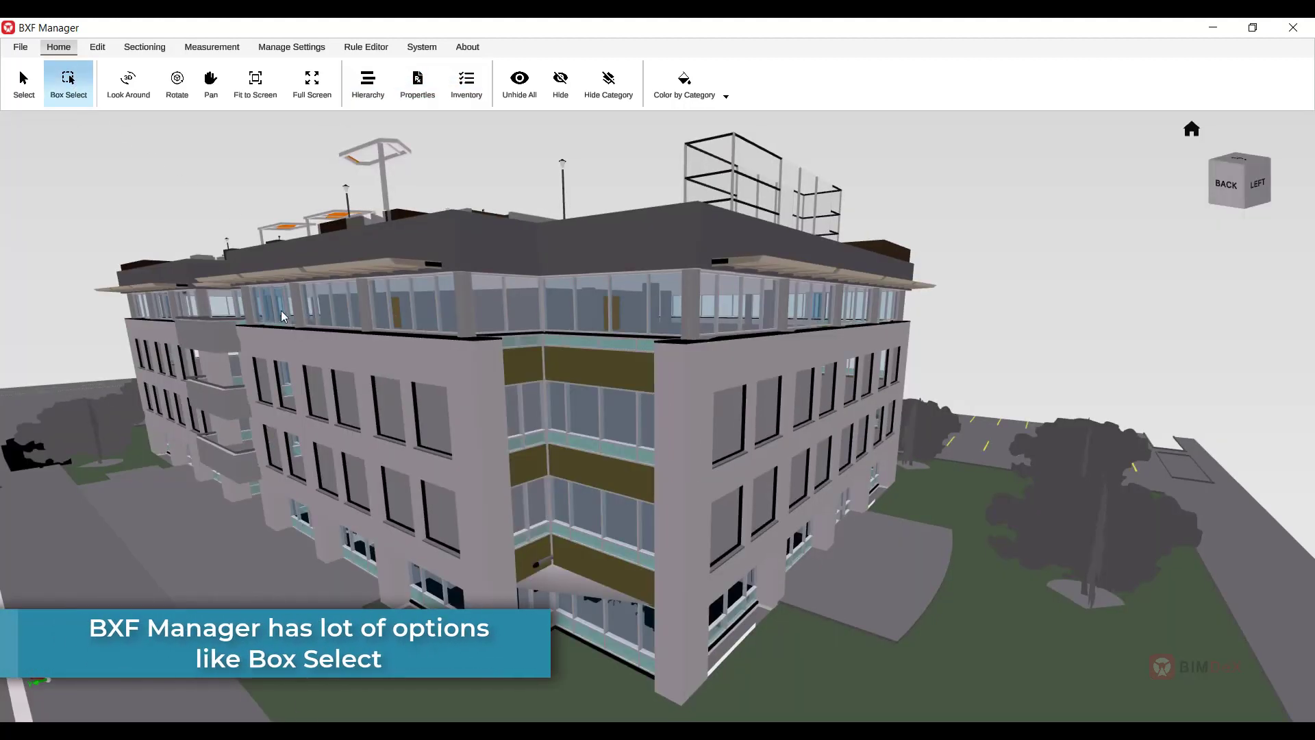
Box-select the left façade, look around, orbit to a back-left view, fit and go full screen
{"action": "left_click_drag", "start_coordinate": [220, 305], "coordinate": [570, 690]}
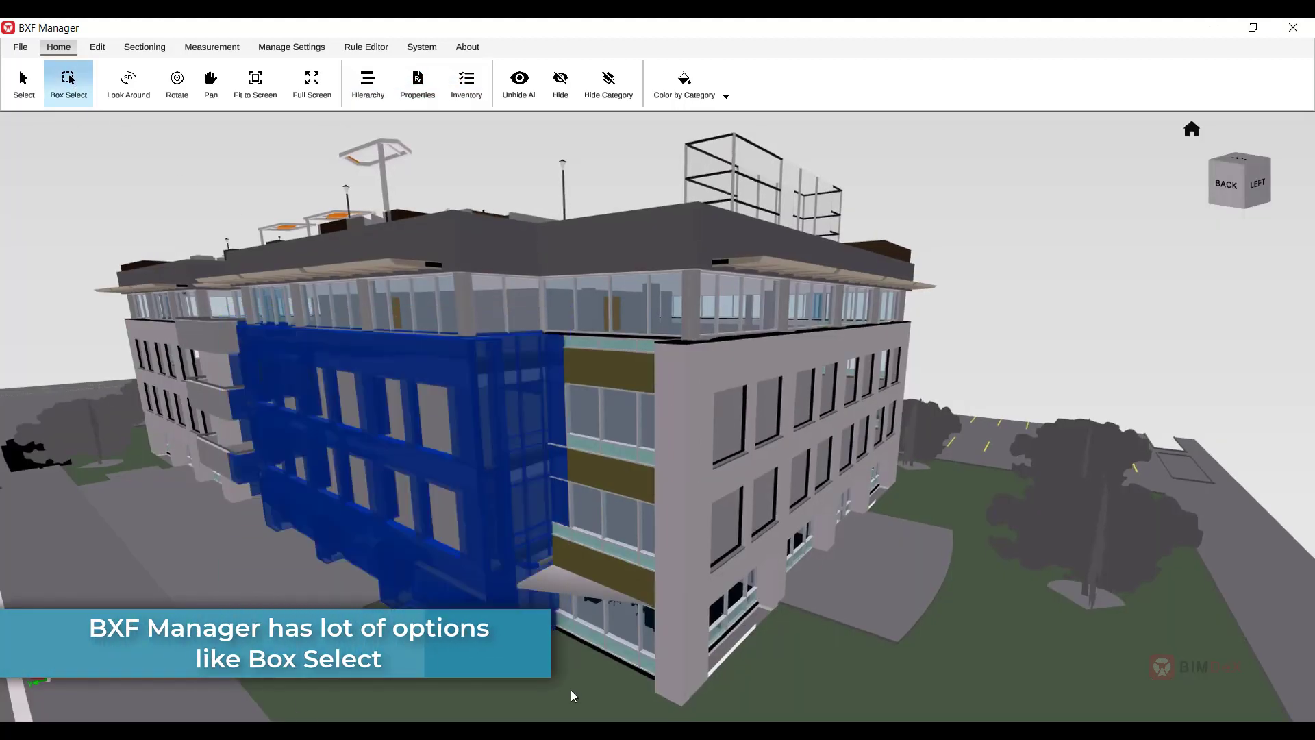
{"action": "left_click", "coordinate": [129, 83]}
{"action": "left_click_drag", "start_coordinate": [616, 391], "coordinate": [828, 391]}
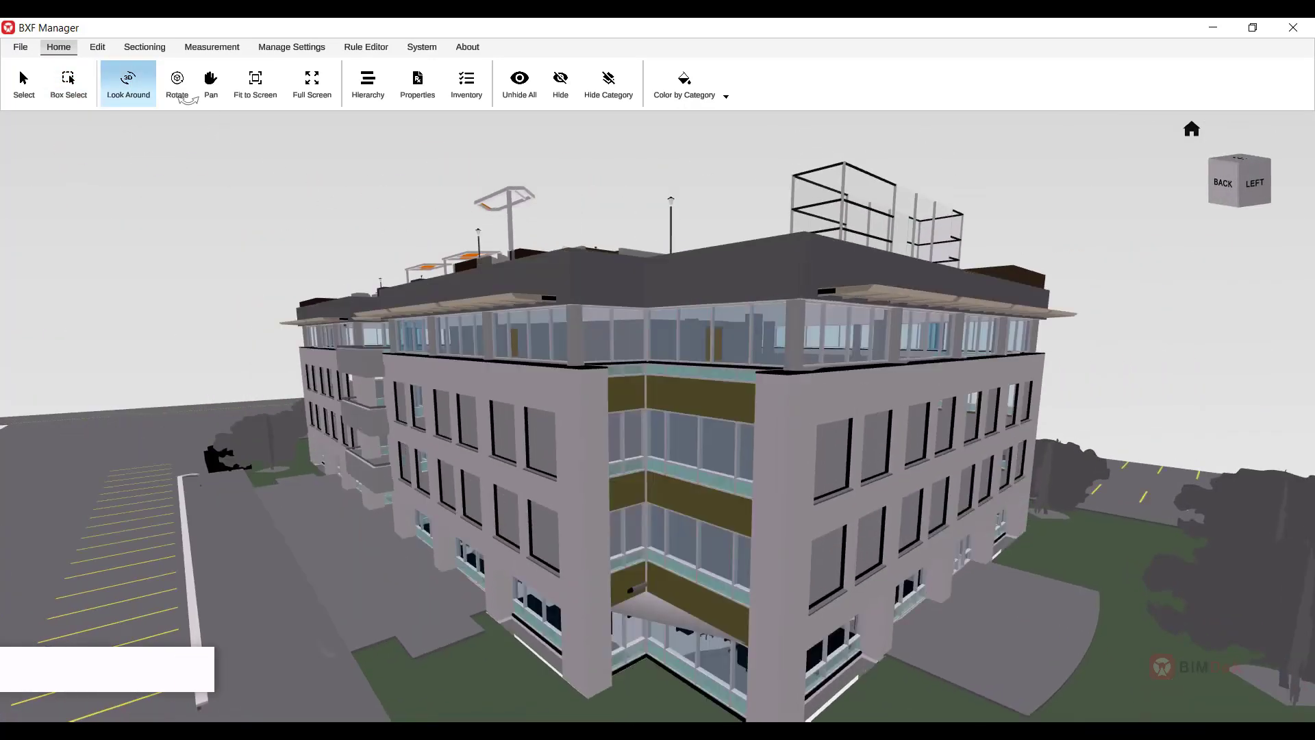
{"action": "left_click", "coordinate": [177, 83]}
{"action": "left_click_drag", "start_coordinate": [194, 153], "coordinate": [649, 454]}
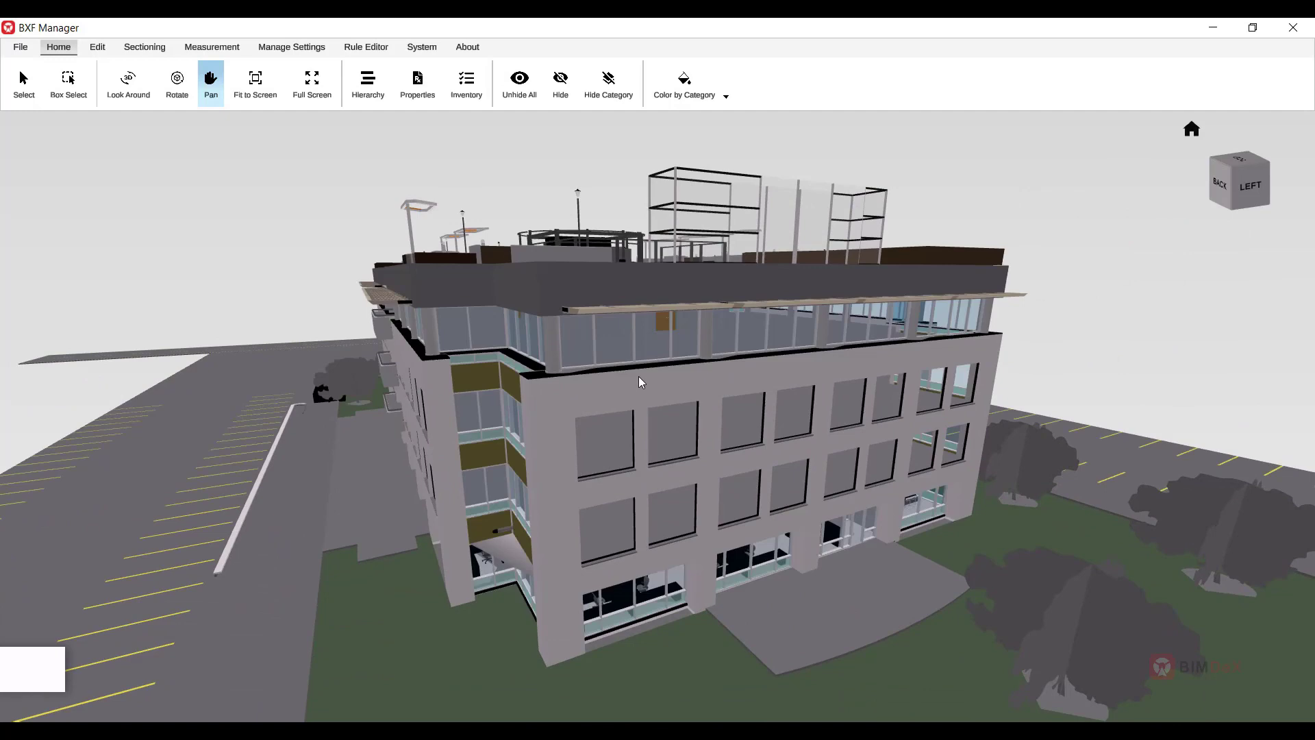
{"action": "left_click", "coordinate": [256, 77]}
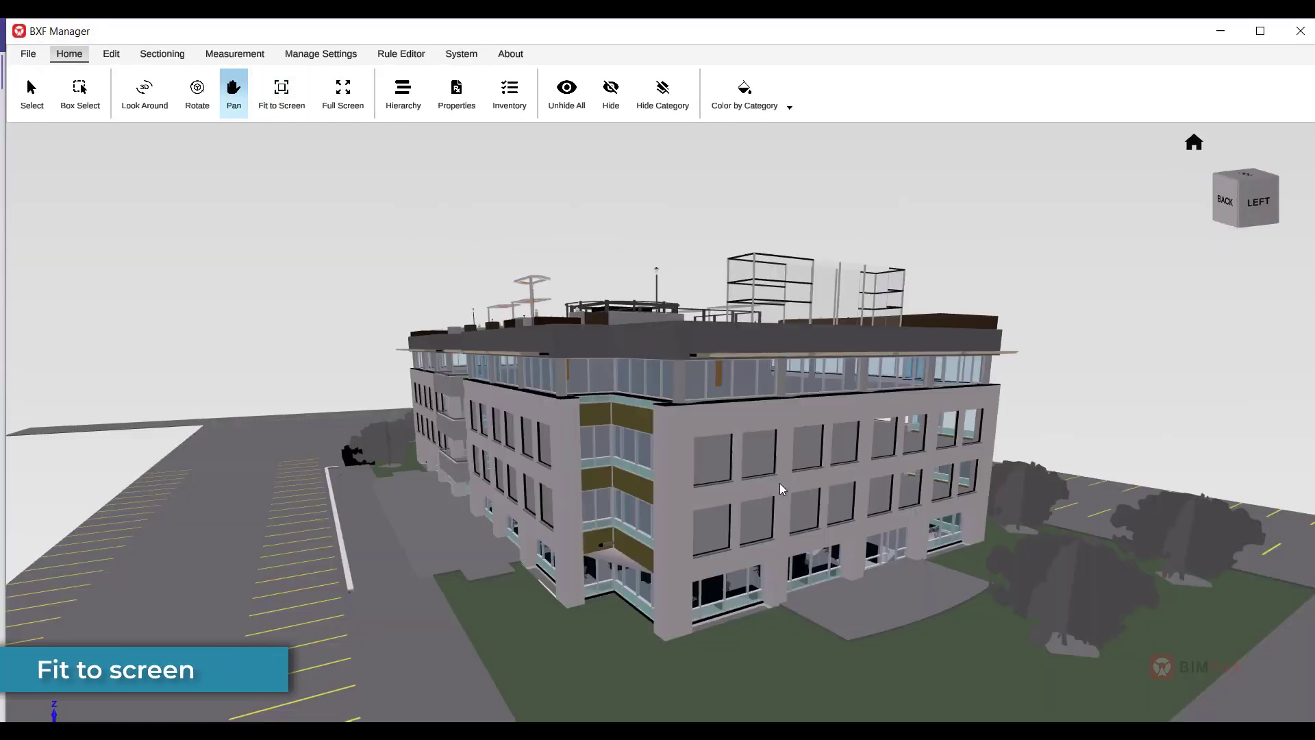
{"action": "left_click", "coordinate": [342, 87]}
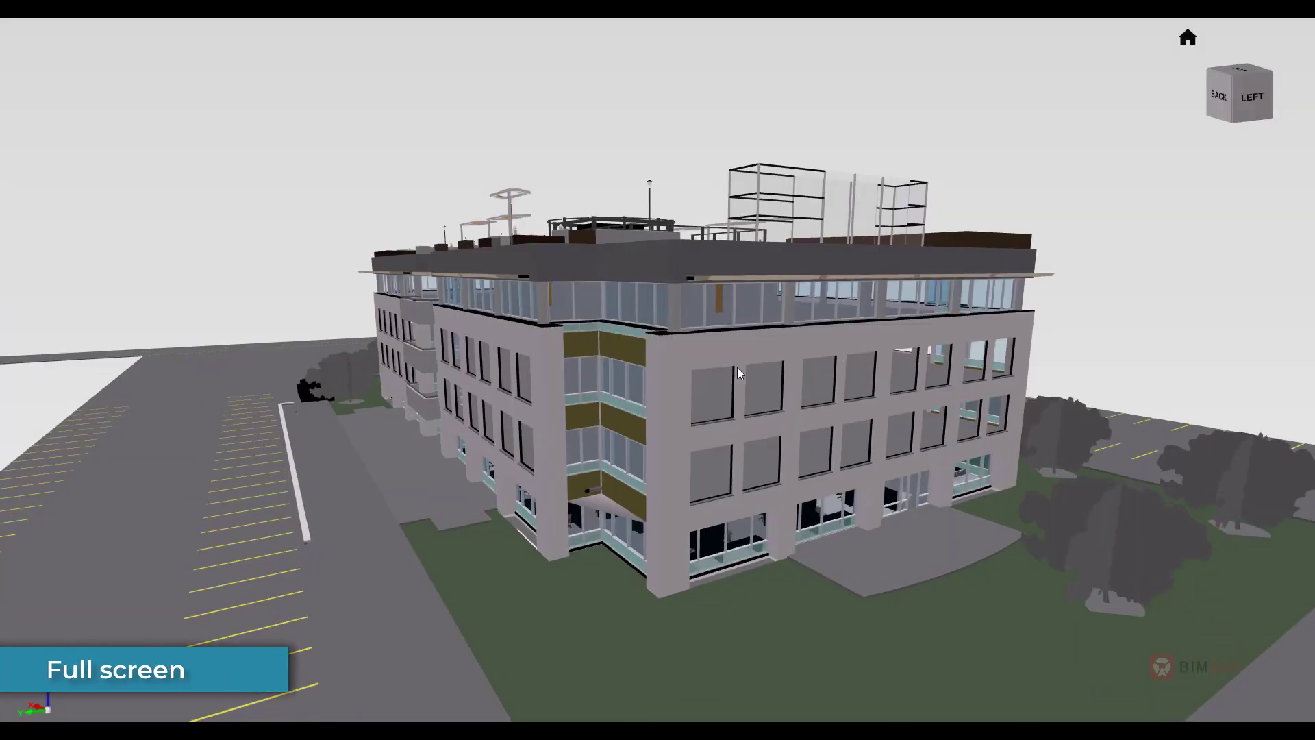
Hide the front façade, then unhide all hidden components
{"action": "left_click", "coordinate": [738, 367]}
{"action": "key", "text": "Escape"}
{"action": "left_click", "coordinate": [610, 88]}
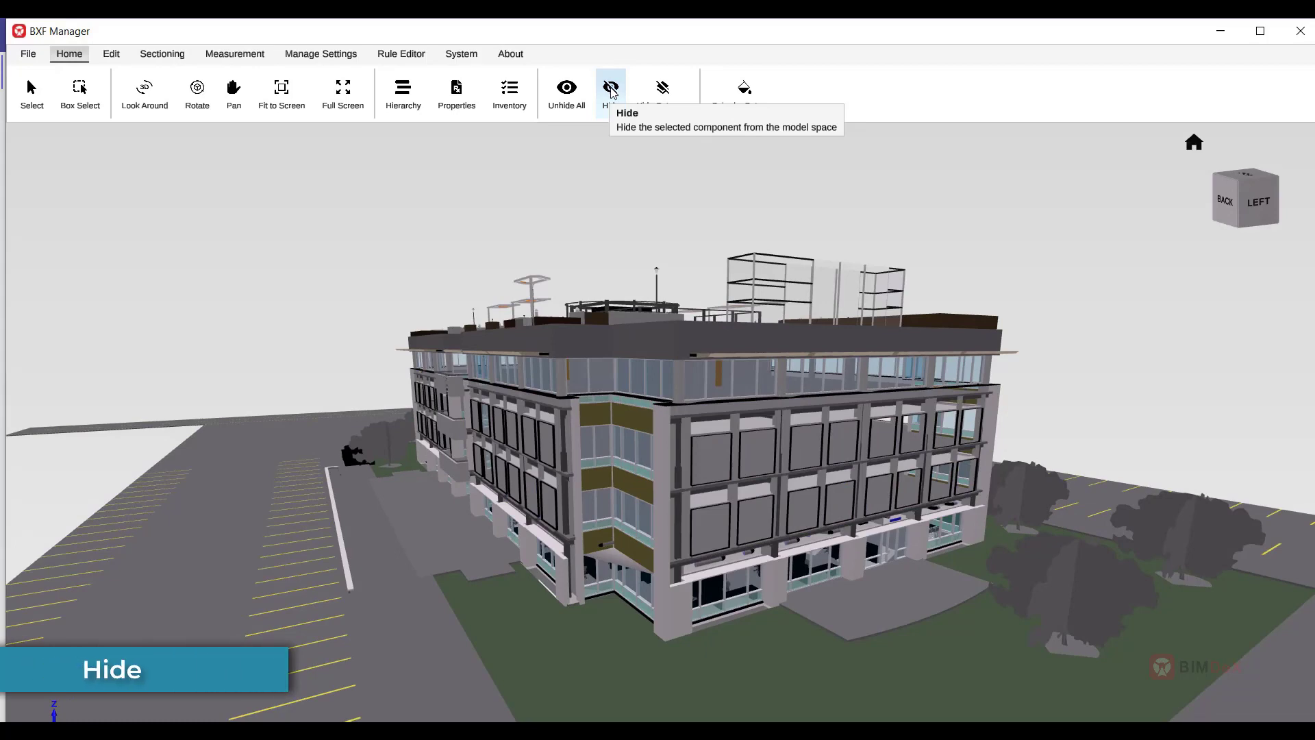
{"action": "left_click", "coordinate": [560, 103]}
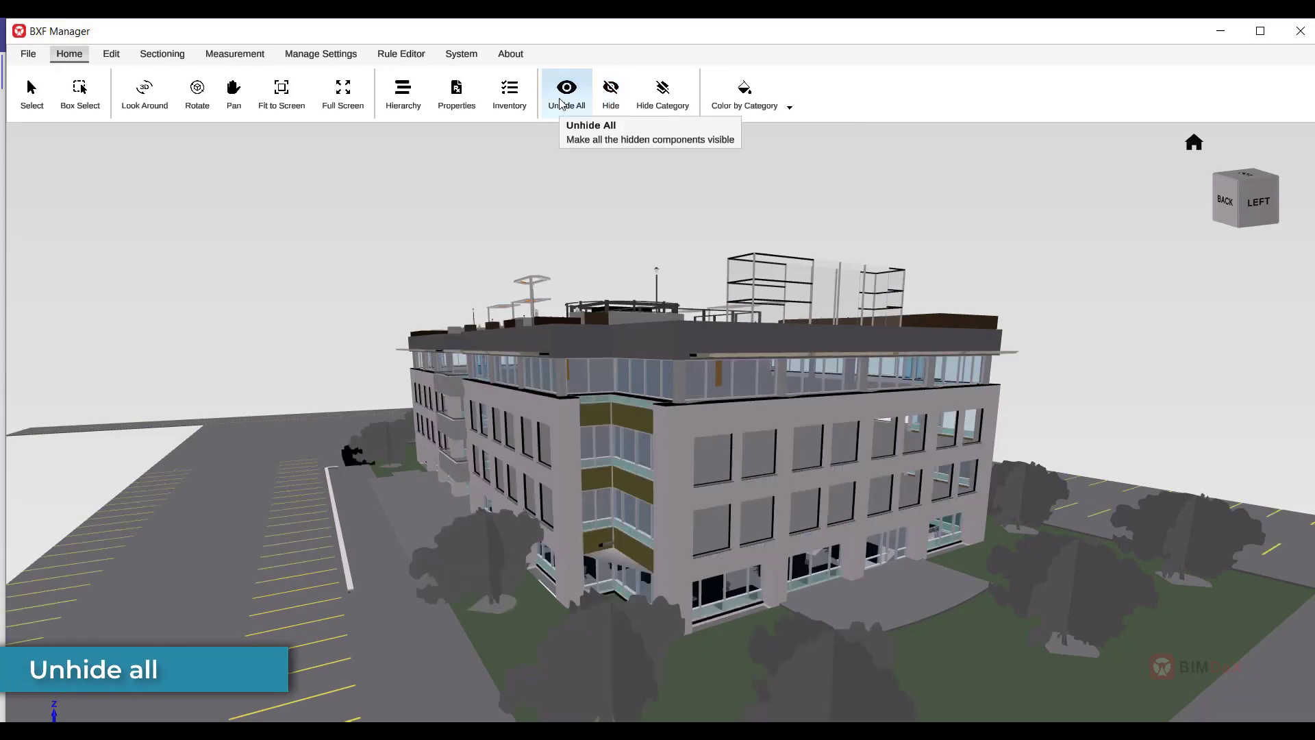
Hide the whole category of the front façade and corner column, exposing the frame
{"action": "left_click", "coordinate": [705, 431]}
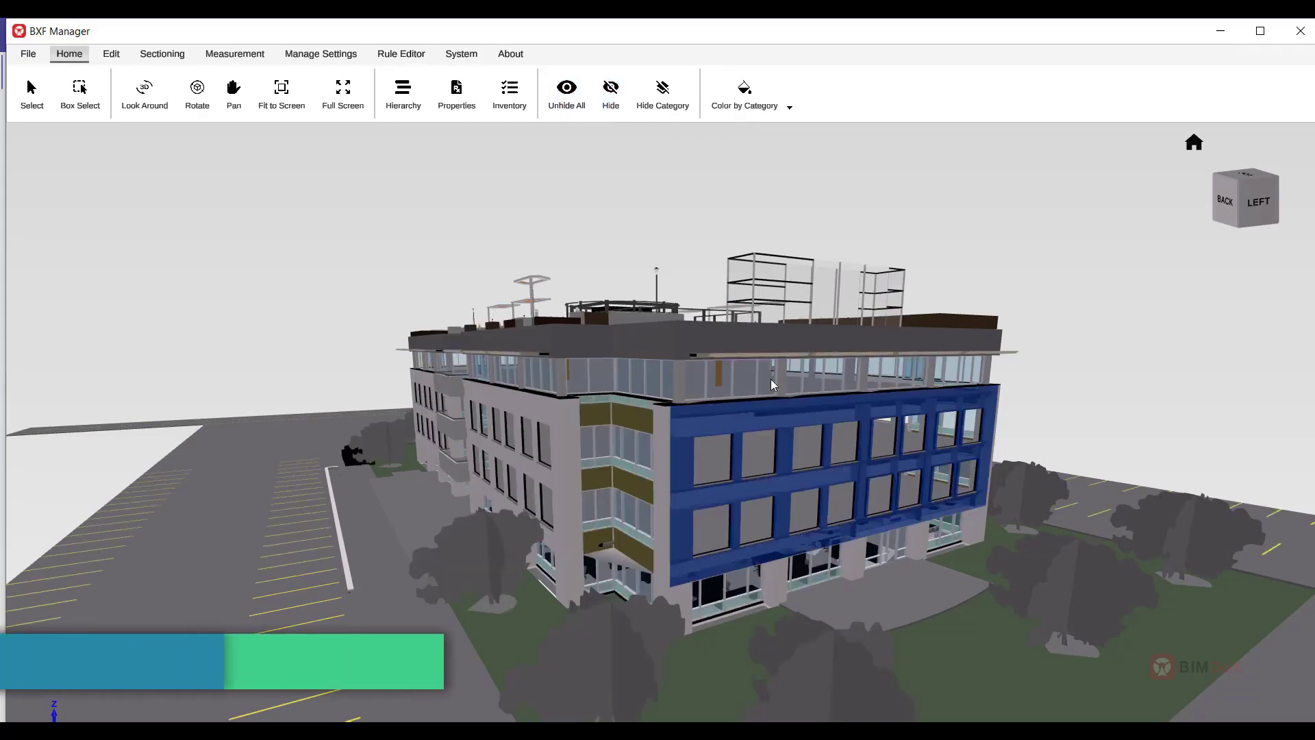
{"action": "left_click", "coordinate": [567, 436], "text": "ctrl"}
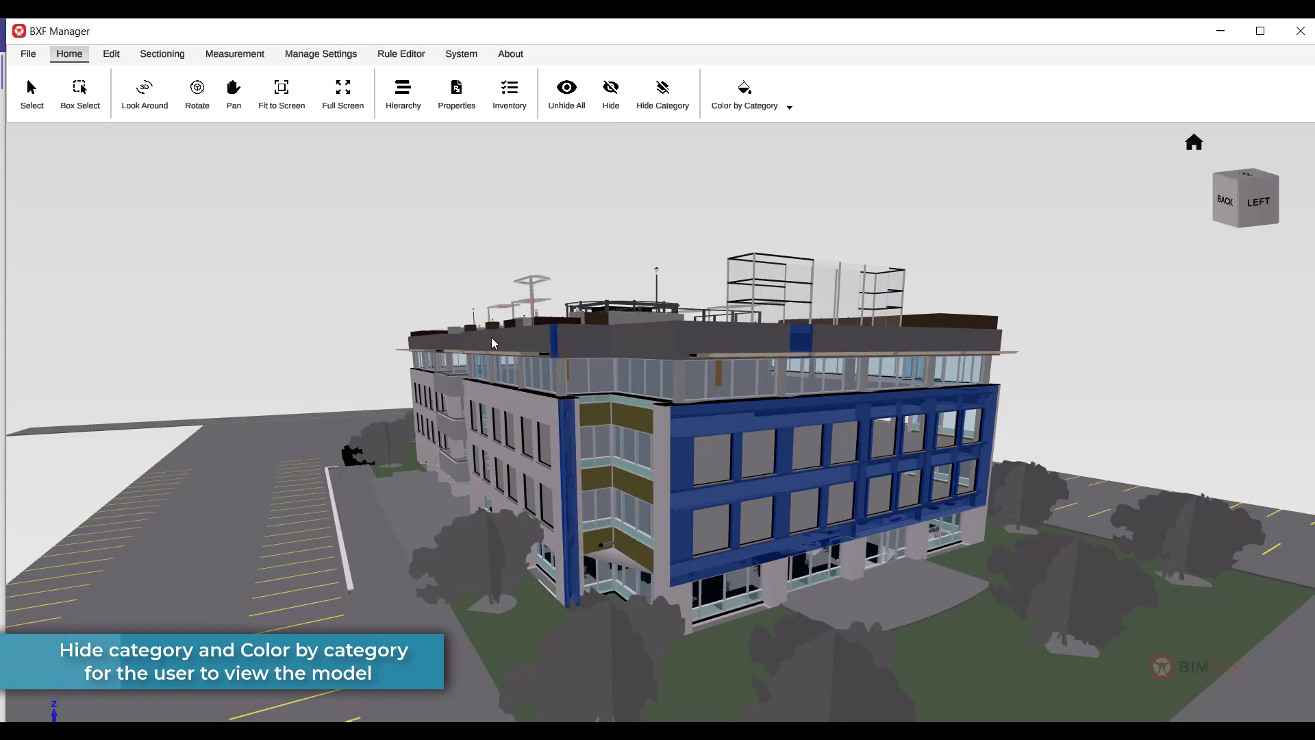
{"action": "left_click", "coordinate": [661, 94]}
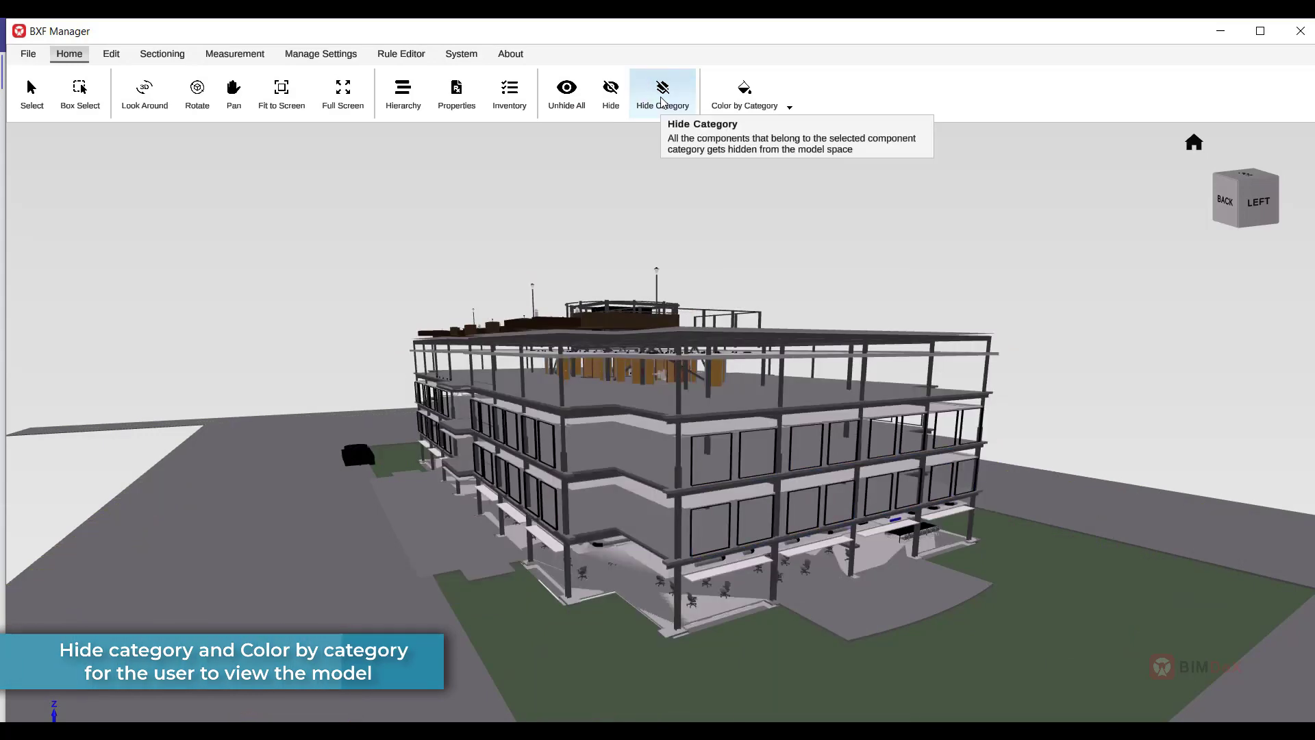
{"action": "left_click_drag", "start_coordinate": [795, 335], "coordinate": [1014, 464]}
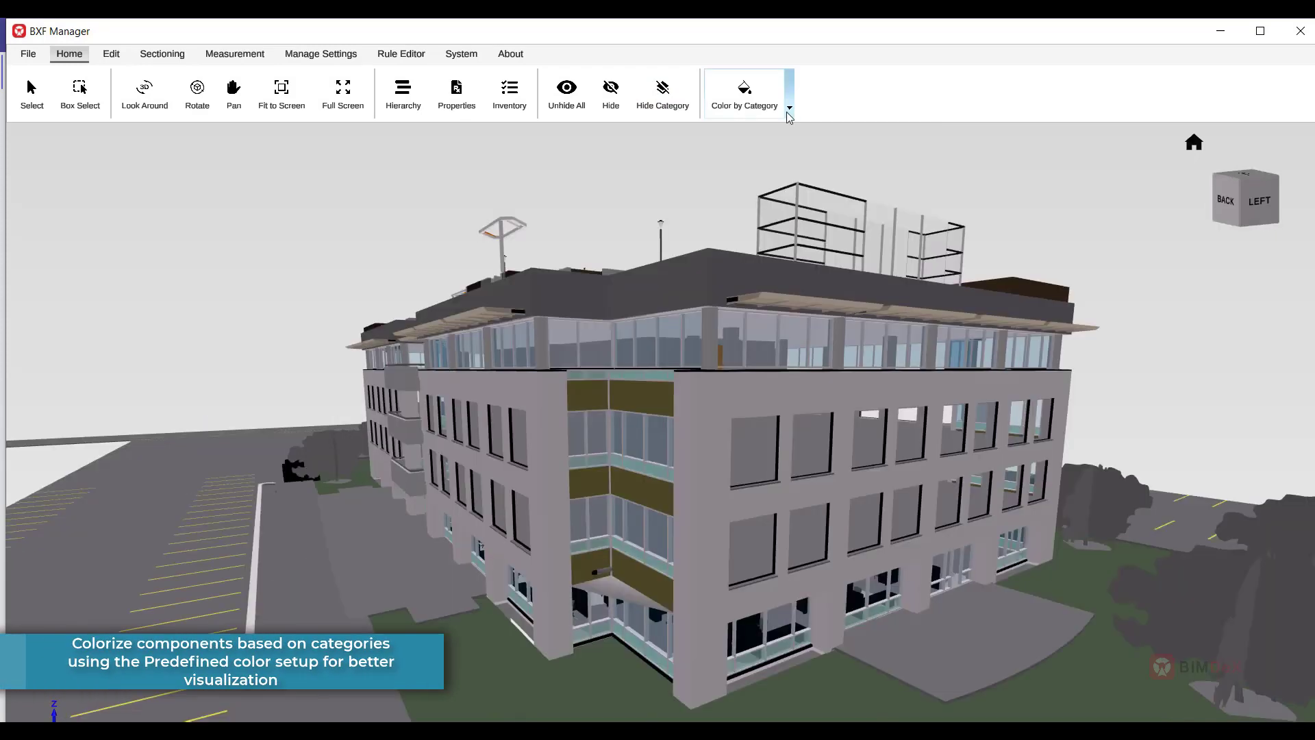
Set the Doors category colour to tan #DC9C5D, then colour the whole building by category
{"action": "left_click", "coordinate": [790, 109]}
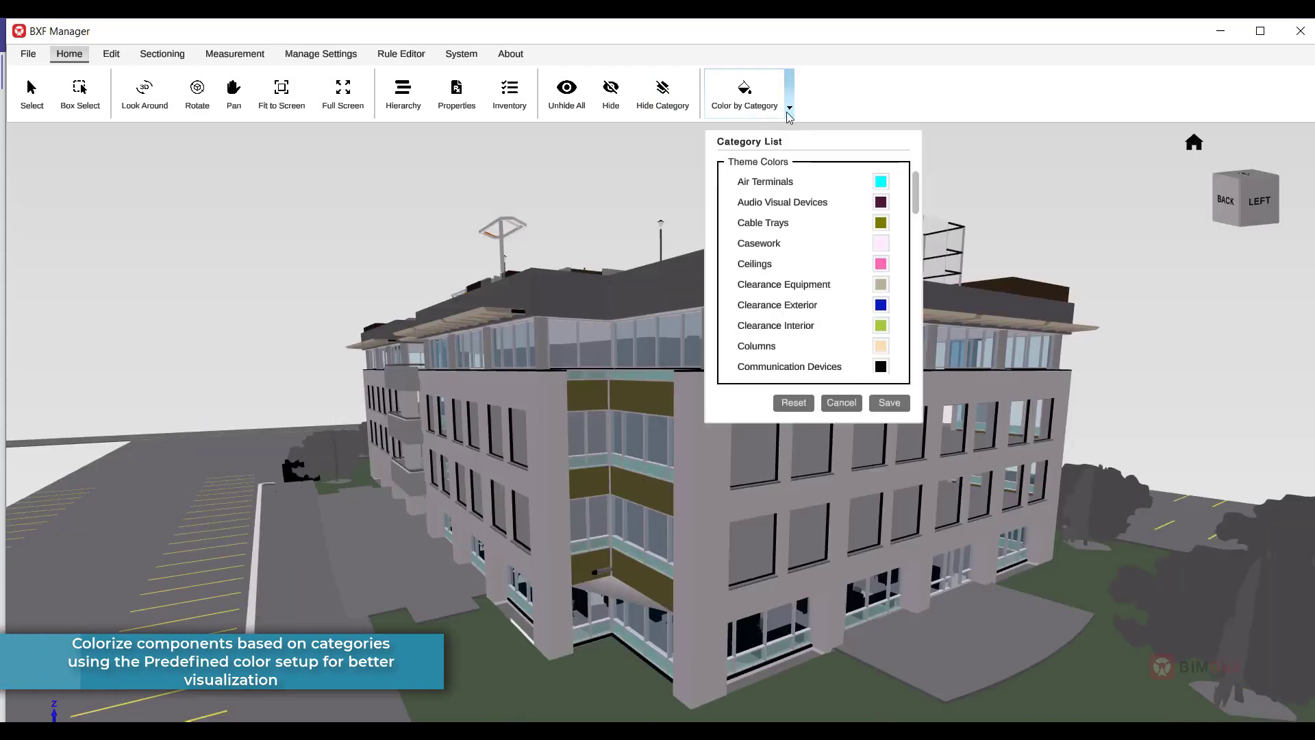
{"action": "scroll", "coordinate": [763, 194], "scroll_direction": "down", "scroll_amount": 3}
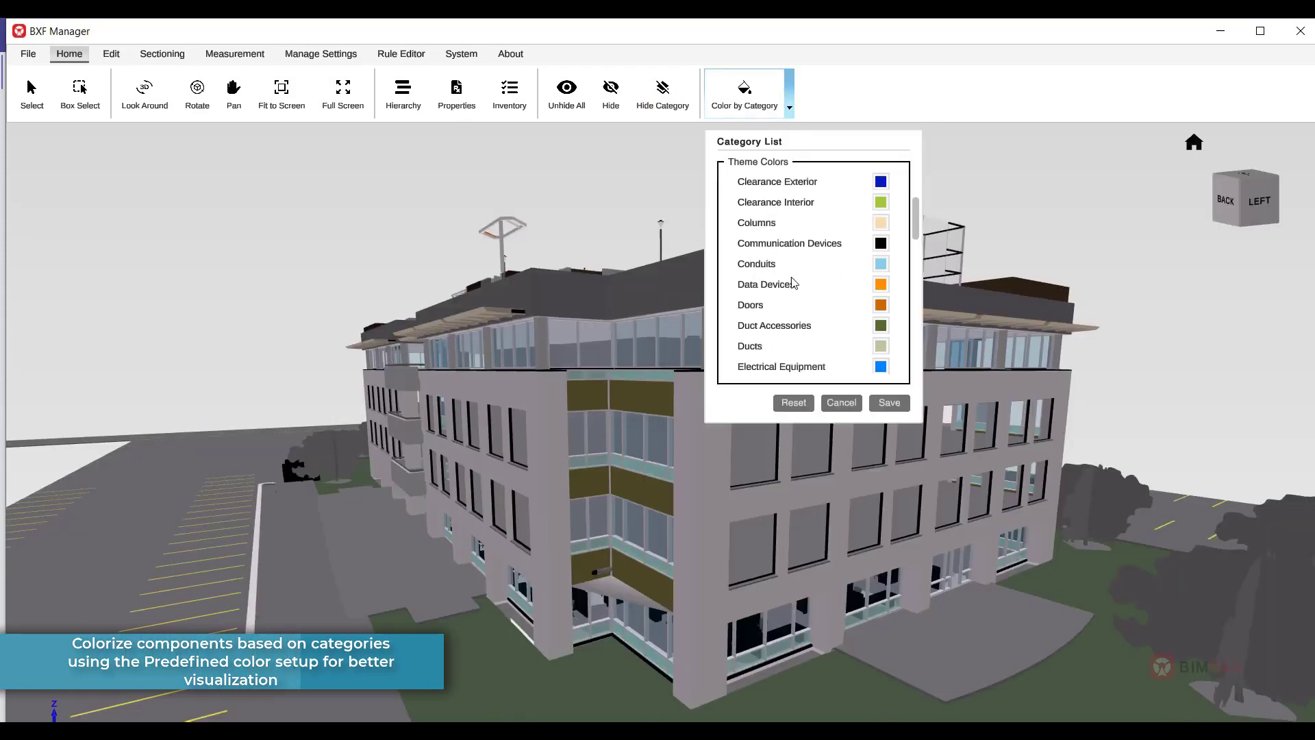
{"action": "left_click", "coordinate": [881, 305]}
{"action": "left_click_drag", "start_coordinate": [719, 302], "coordinate": [659, 293]}
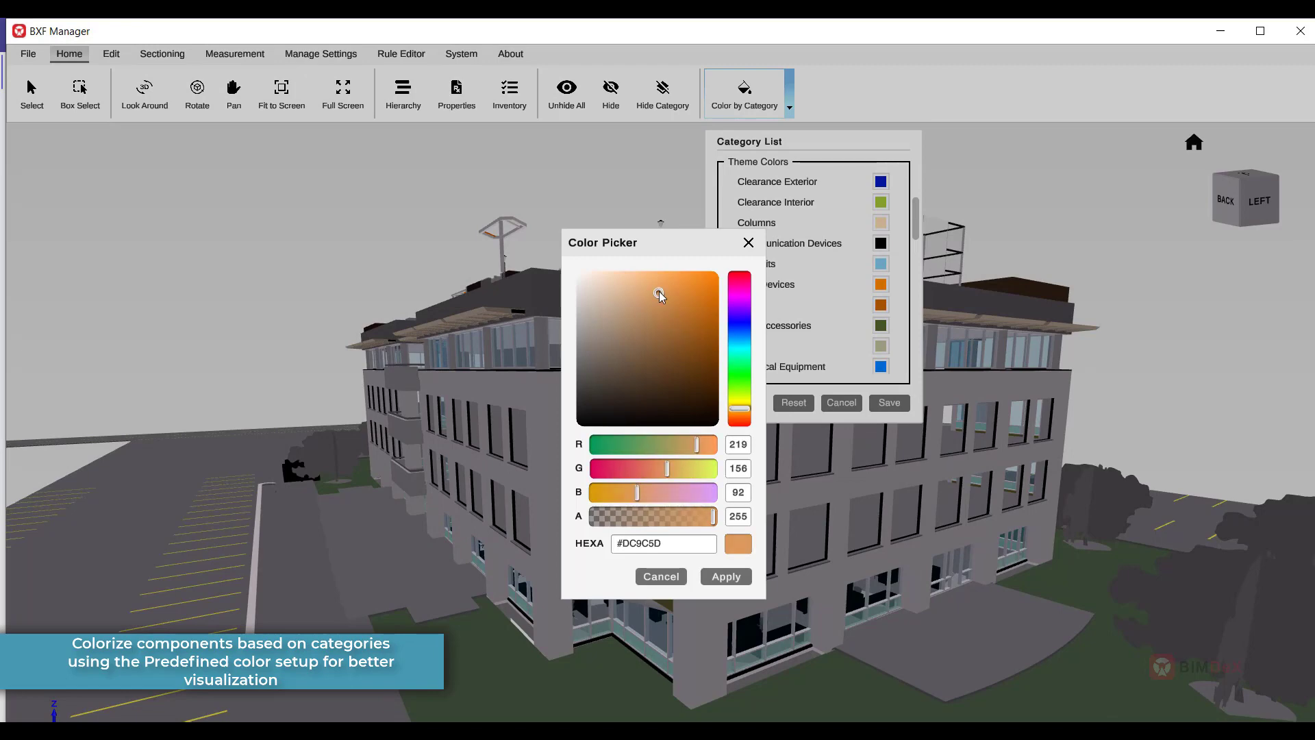
{"action": "left_click", "coordinate": [727, 576]}
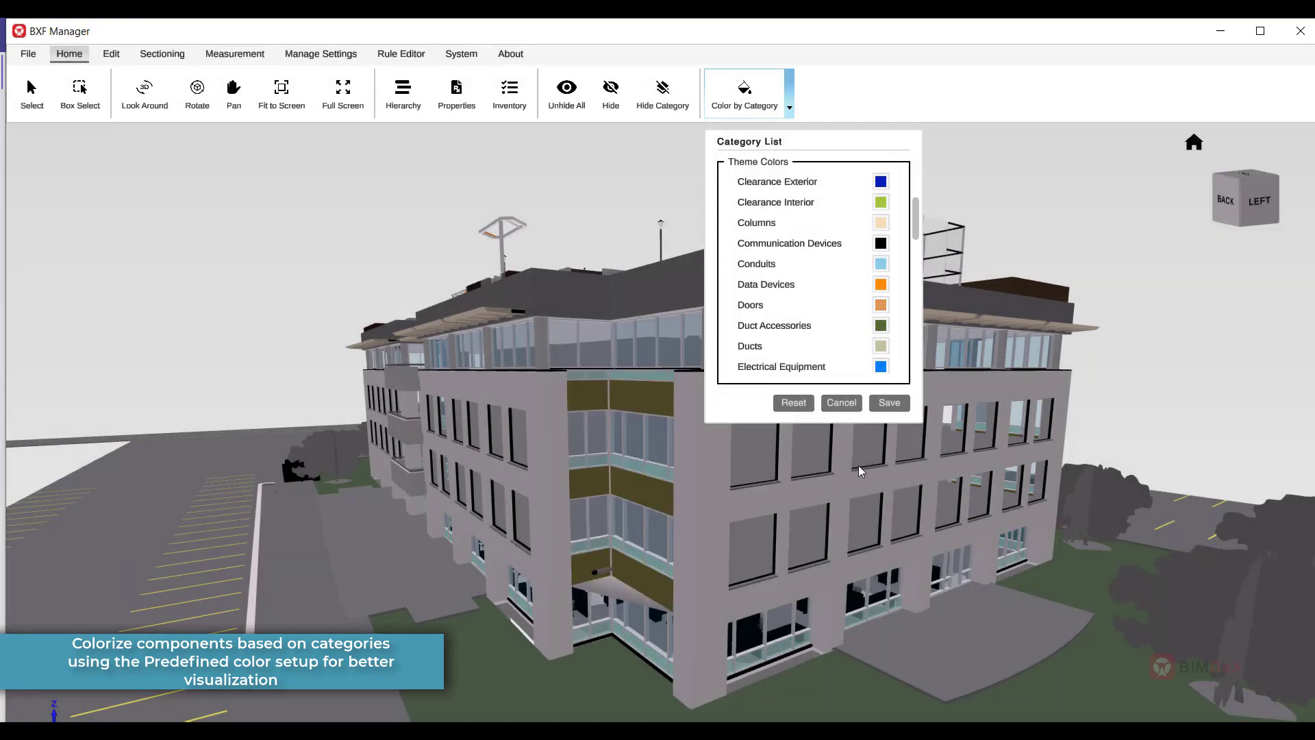
{"action": "left_click", "coordinate": [737, 102]}
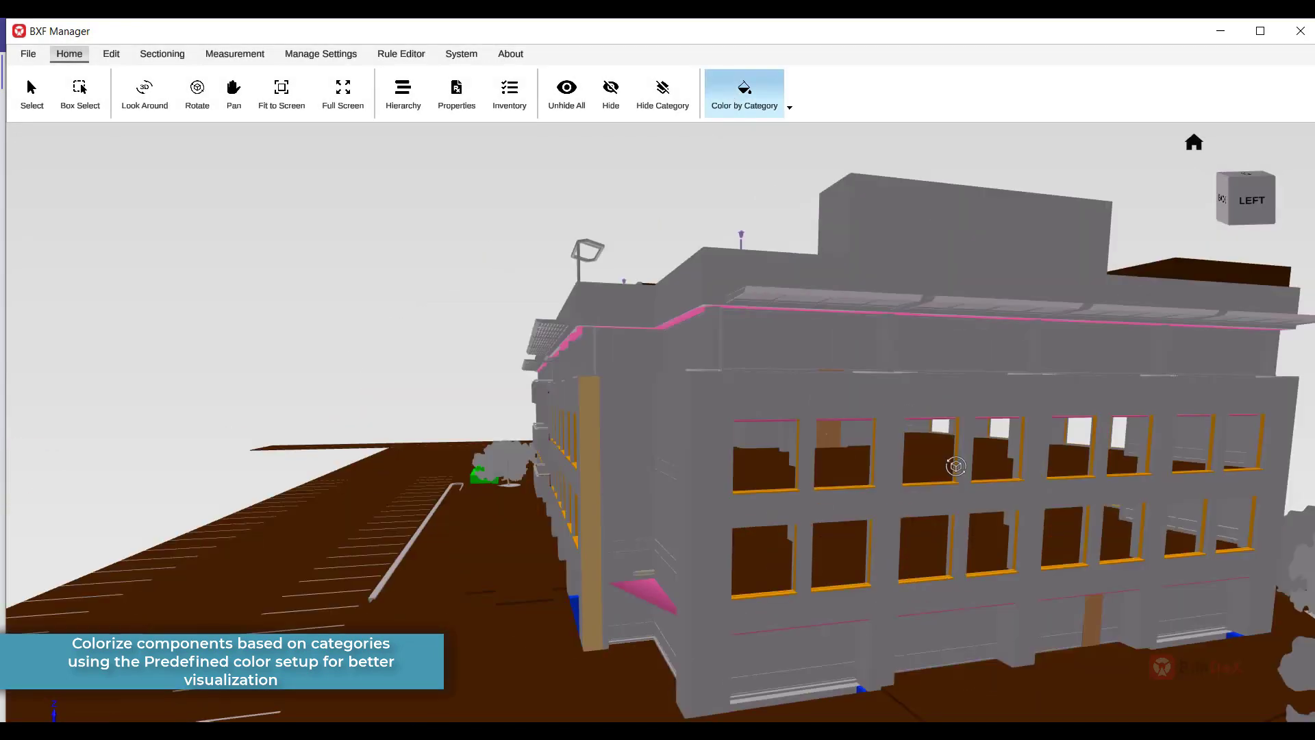
Enclose the building in a clipping box and orbit around the clipped model
{"action": "left_click", "coordinate": [155, 56]}
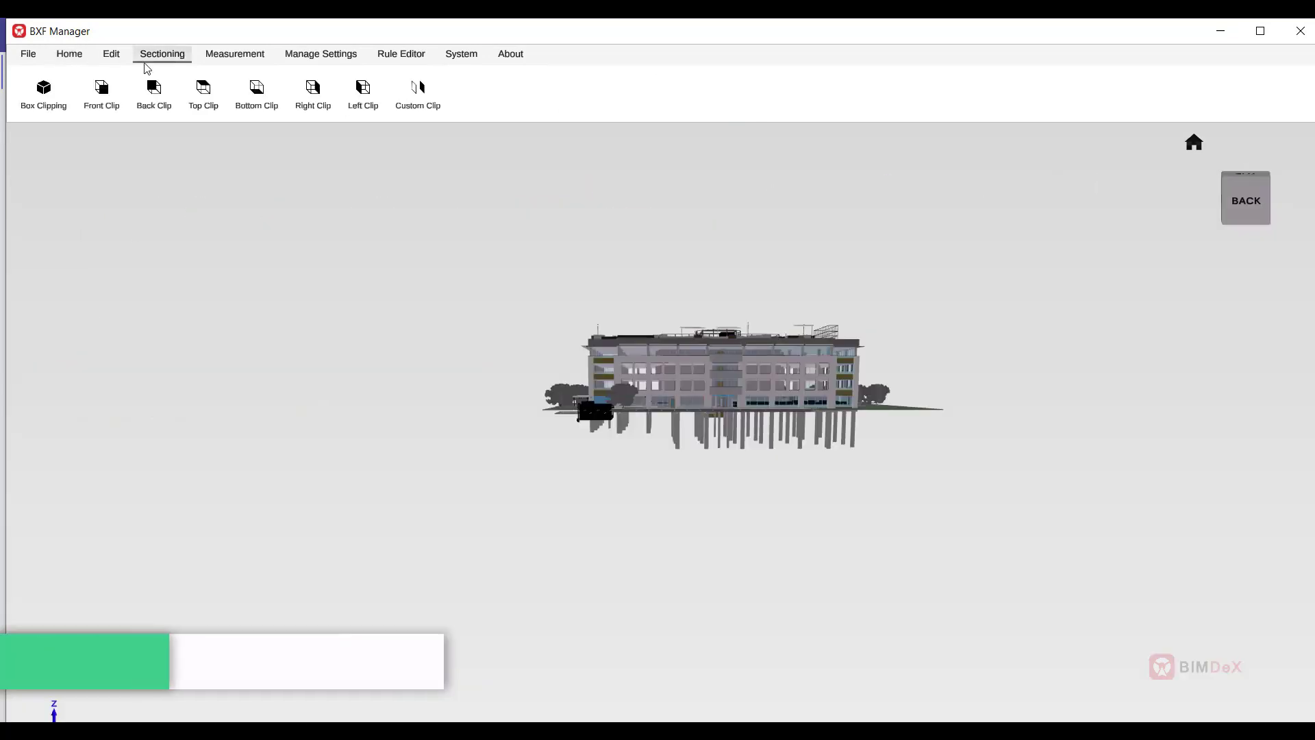
{"action": "left_click", "coordinate": [43, 93]}
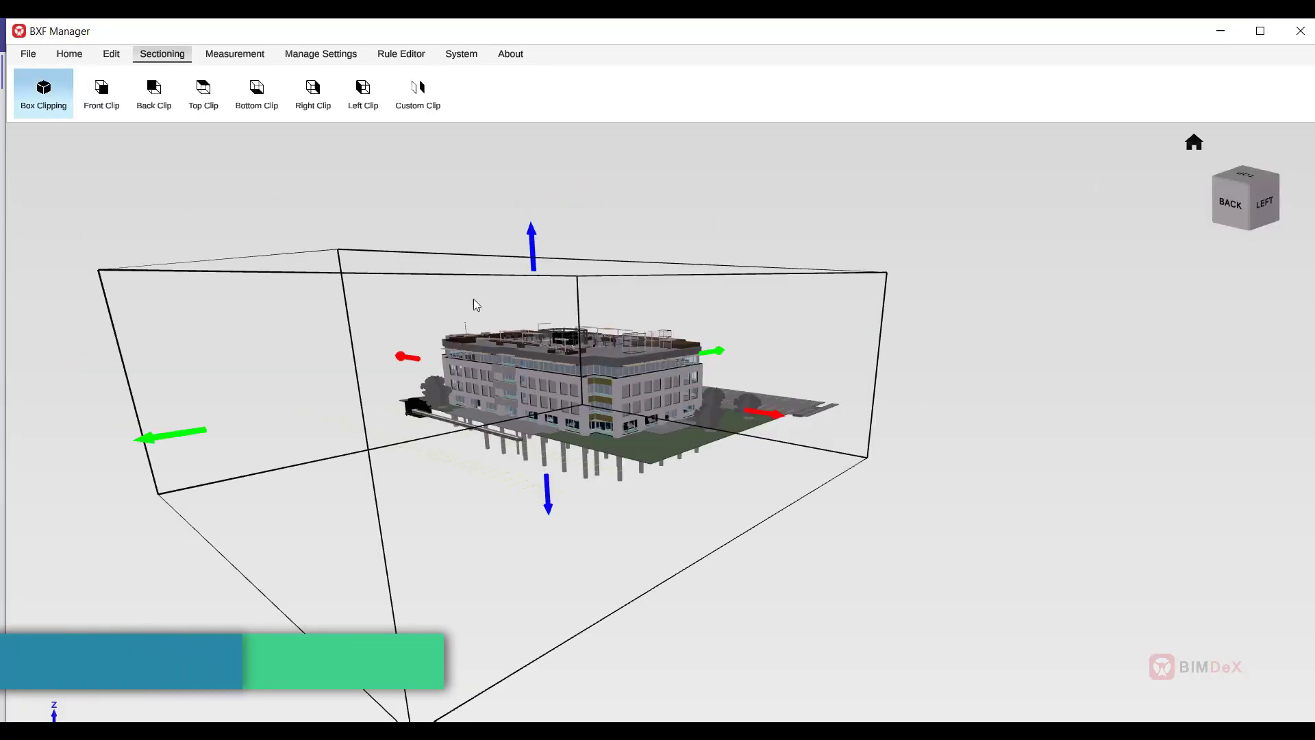
{"action": "left_click_drag", "start_coordinate": [473, 302], "coordinate": [379, 455]}
Apply Front, Back, Top, Bottom, Right, Left and Custom section cuts in turn
{"action": "left_click", "coordinate": [101, 93]}
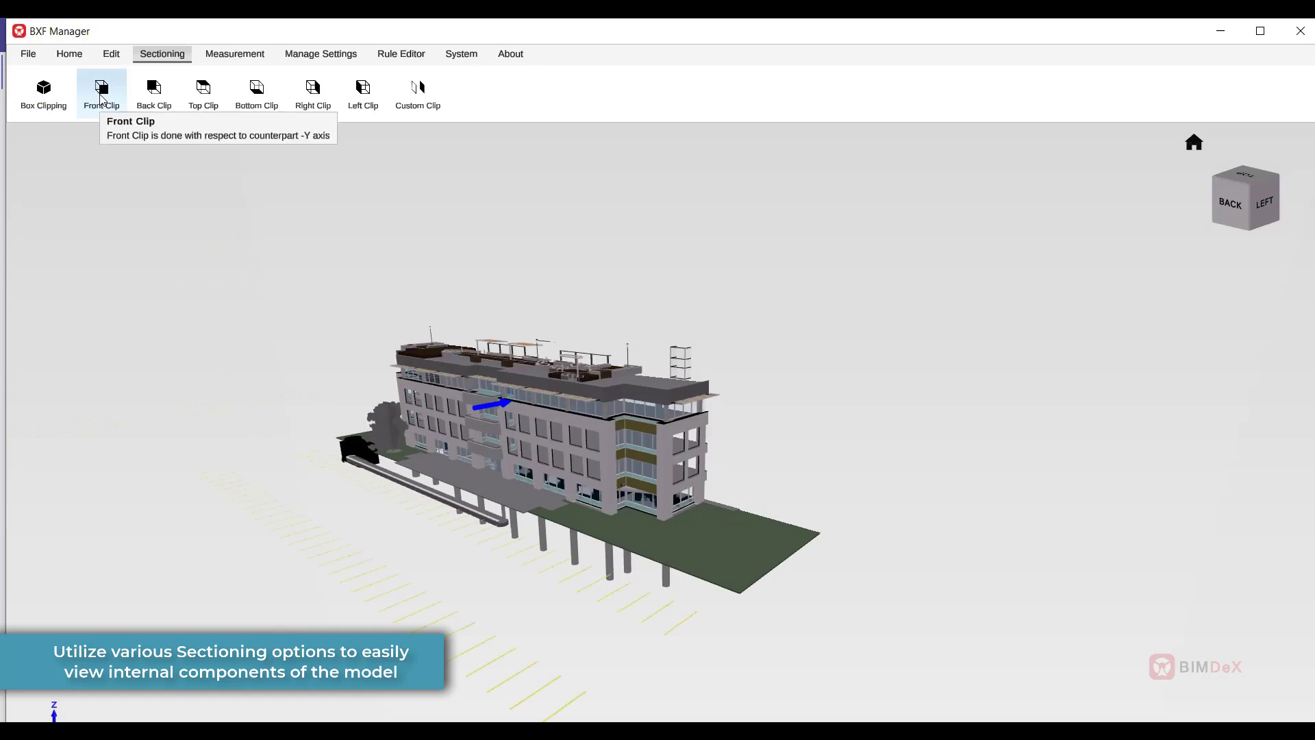
{"action": "left_click", "coordinate": [154, 96]}
{"action": "left_click", "coordinate": [203, 100]}
{"action": "left_click", "coordinate": [259, 103]}
{"action": "left_click", "coordinate": [313, 99]}
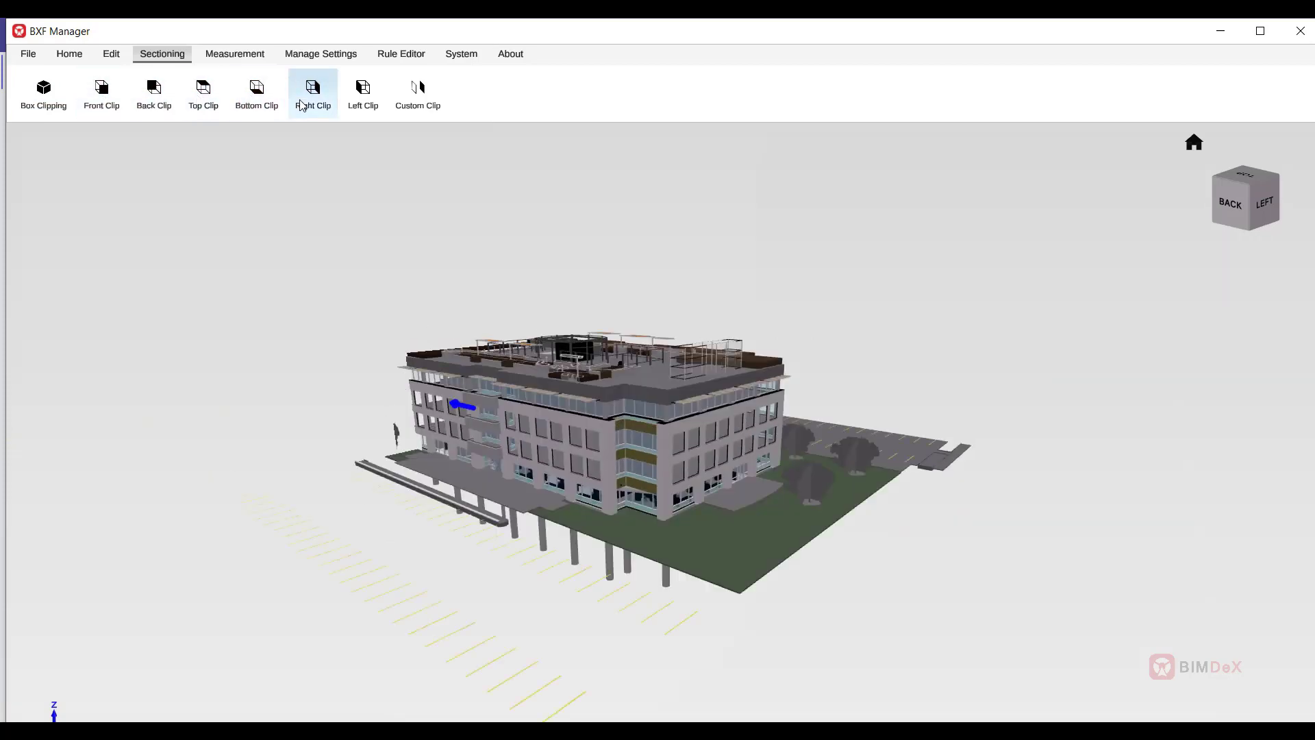
{"action": "left_click", "coordinate": [361, 101]}
{"action": "left_click", "coordinate": [409, 108]}
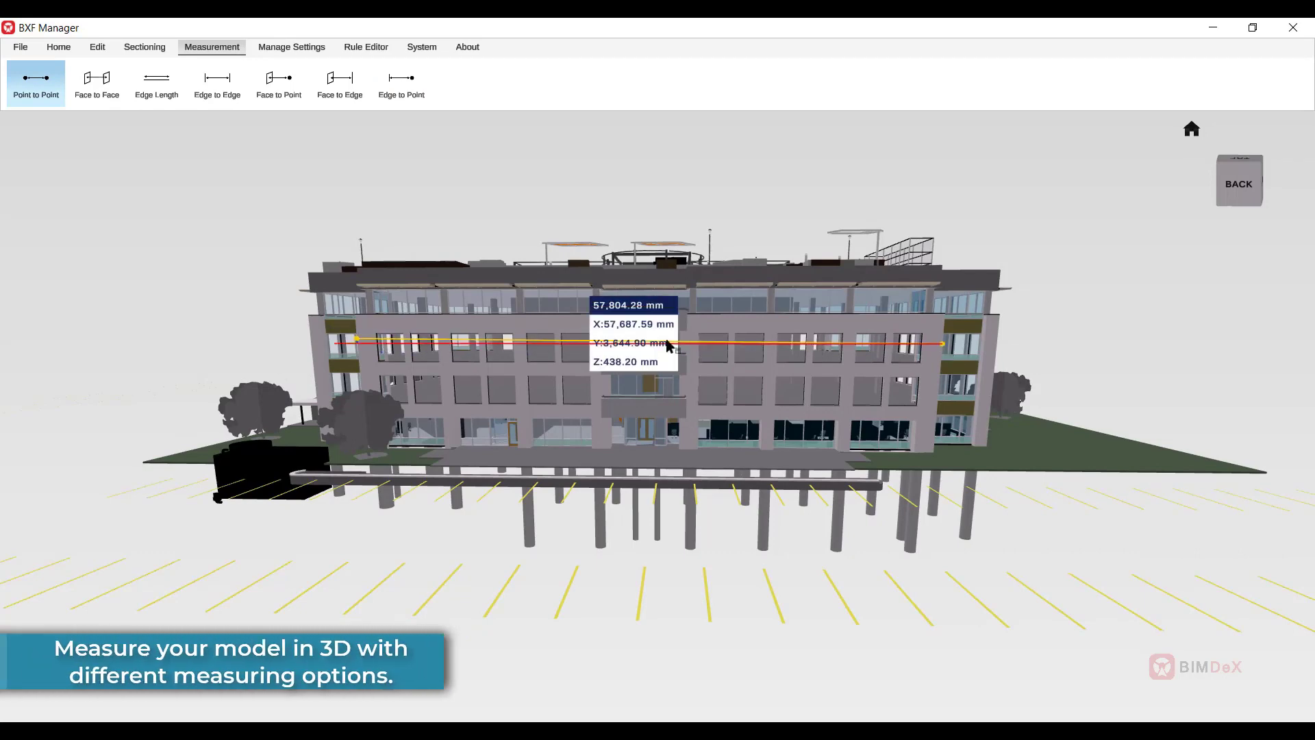
Orbit the view higher over the measured building facade and zoom in and back out
{"action": "middle_click_drag", "start_coordinate": [668, 344], "coordinate": [353, 372]}
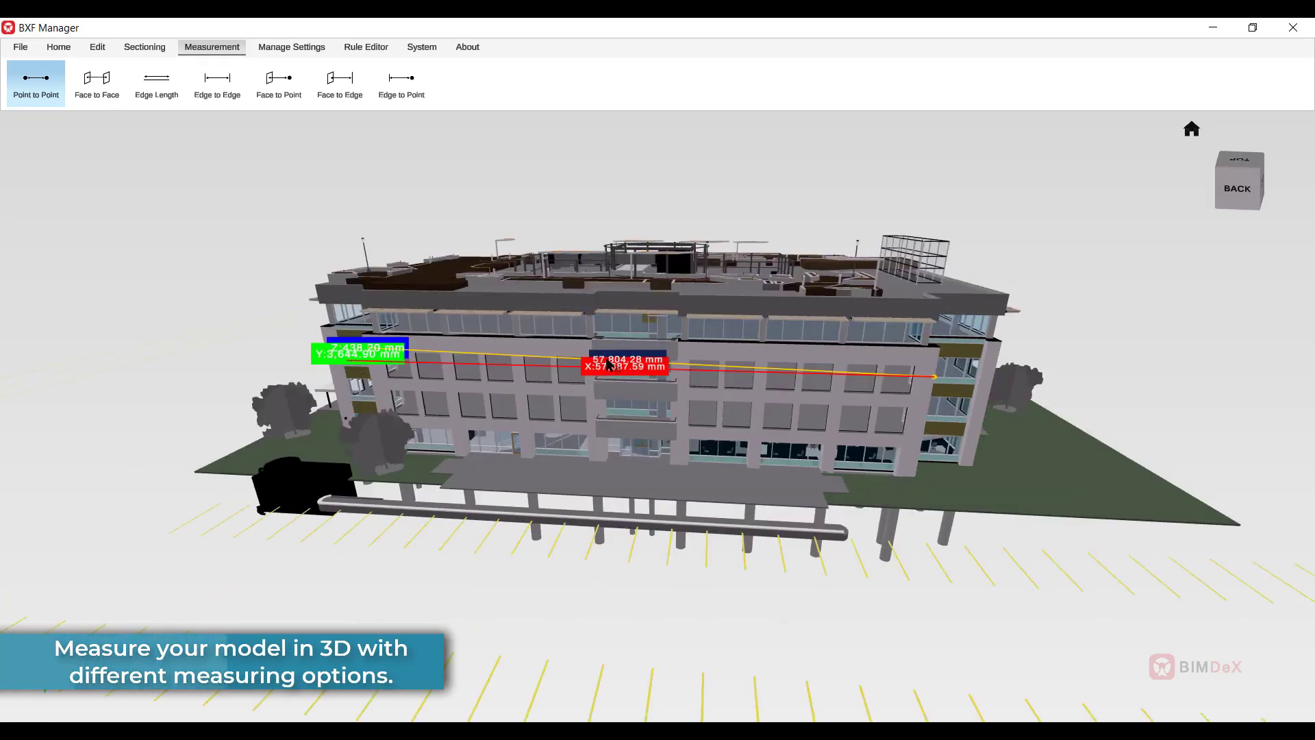
{"action": "scroll", "coordinate": [608, 364], "scroll_direction": "up", "scroll_amount": 10}
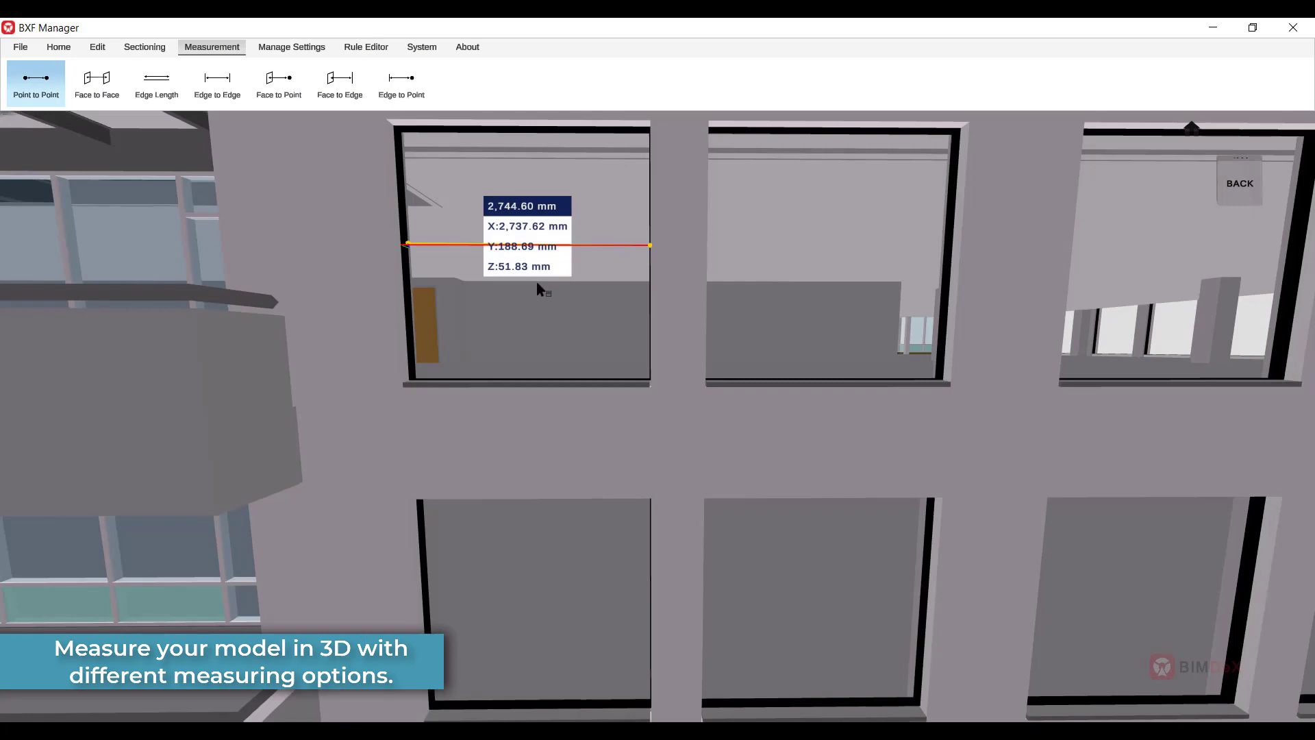
{"action": "scroll", "coordinate": [533, 281], "scroll_direction": "down", "scroll_amount": 10}
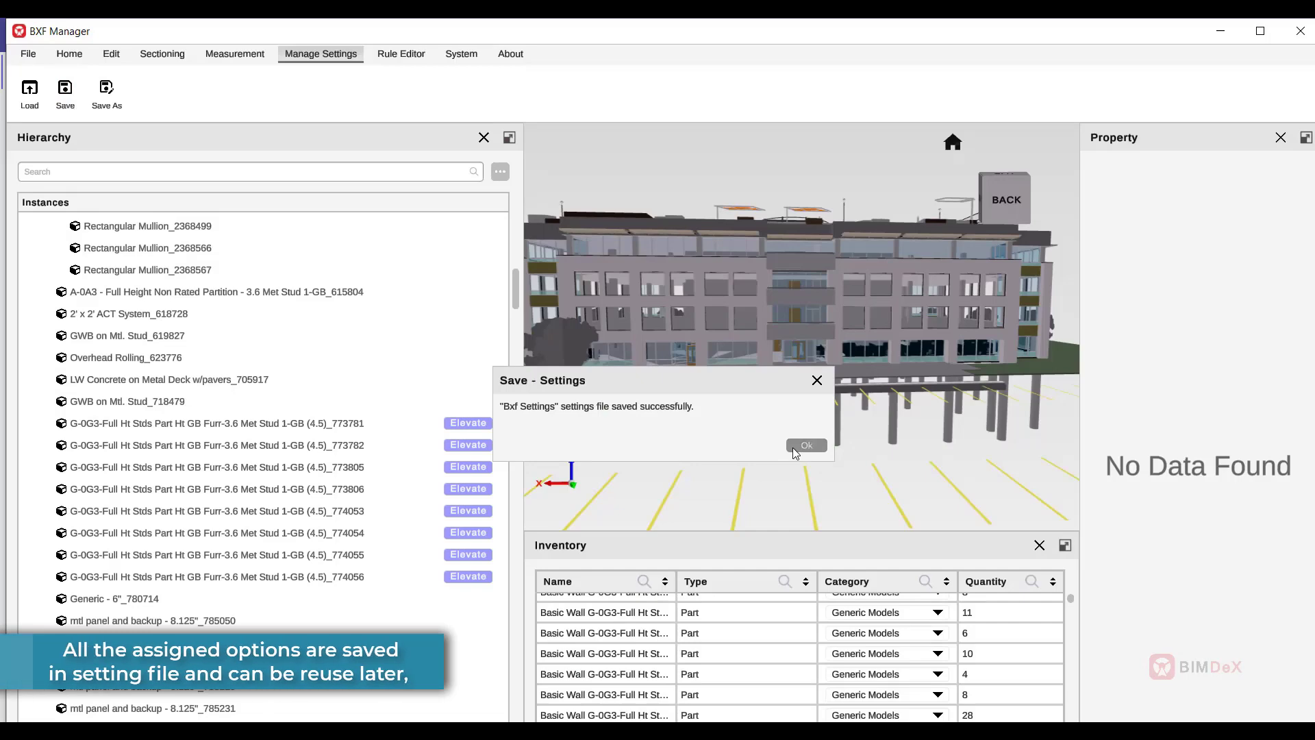
Save a copy of the settings as 'Bxf Settings sample'
{"action": "left_click", "coordinate": [795, 450]}
{"action": "left_click", "coordinate": [106, 92]}
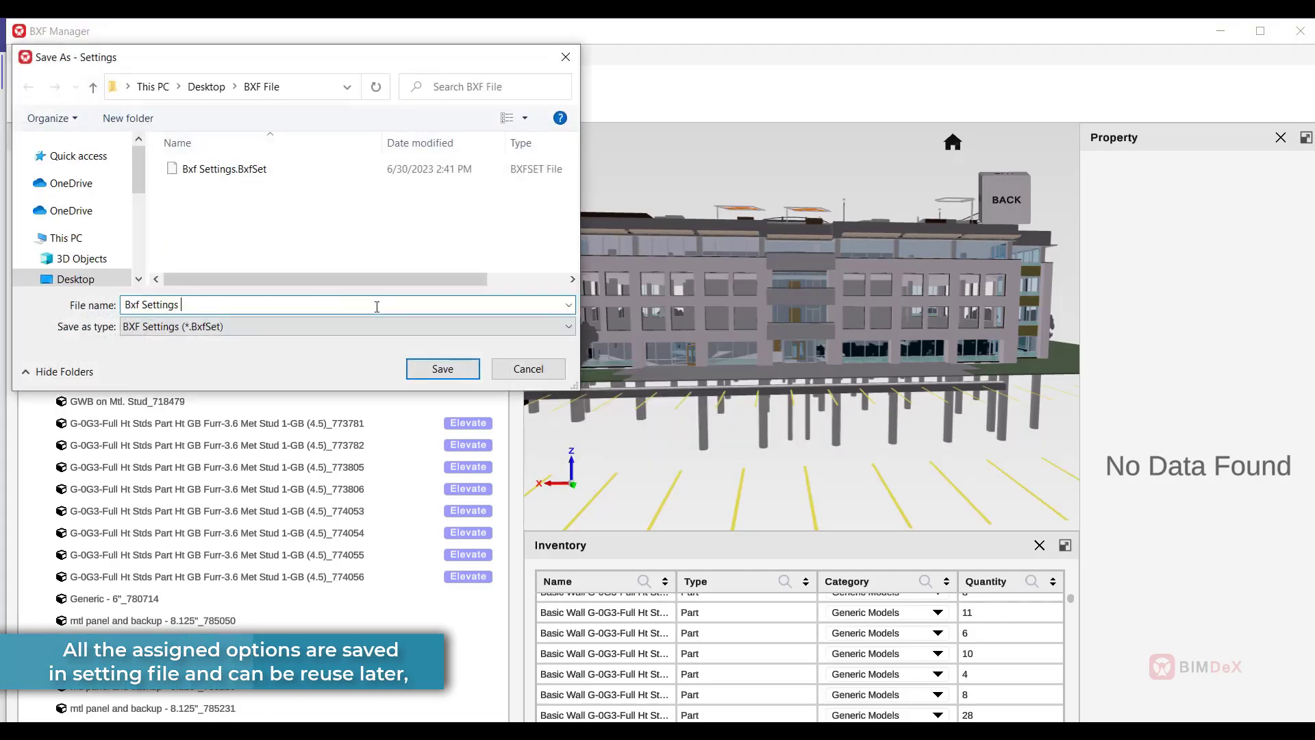
{"action": "left_click", "coordinate": [443, 369]}
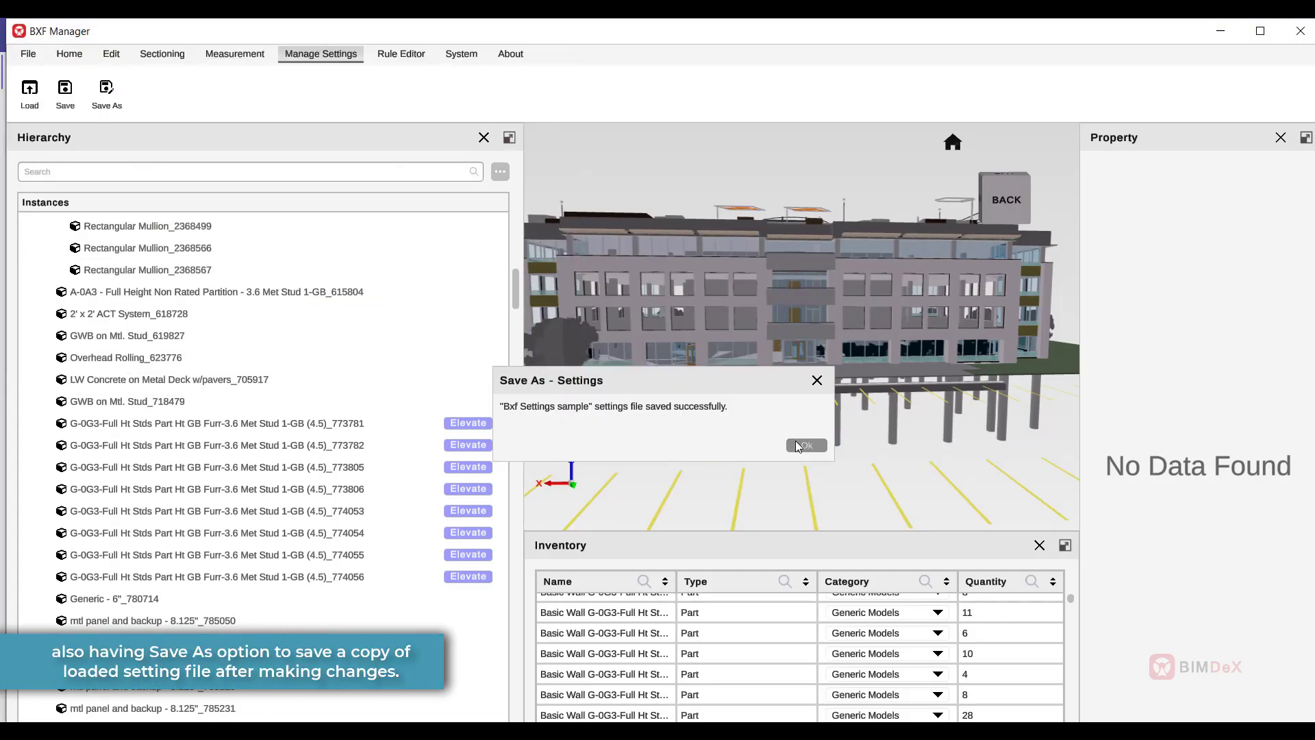
{"action": "left_click", "coordinate": [798, 445]}
Select the six G-0G3 partition rows and undo Elevate All Instances on them
{"action": "left_click", "coordinate": [353, 467], "text": "ctrl"}
{"action": "left_click", "coordinate": [353, 490], "text": "ctrl"}
{"action": "left_click", "coordinate": [353, 511], "text": "ctrl"}
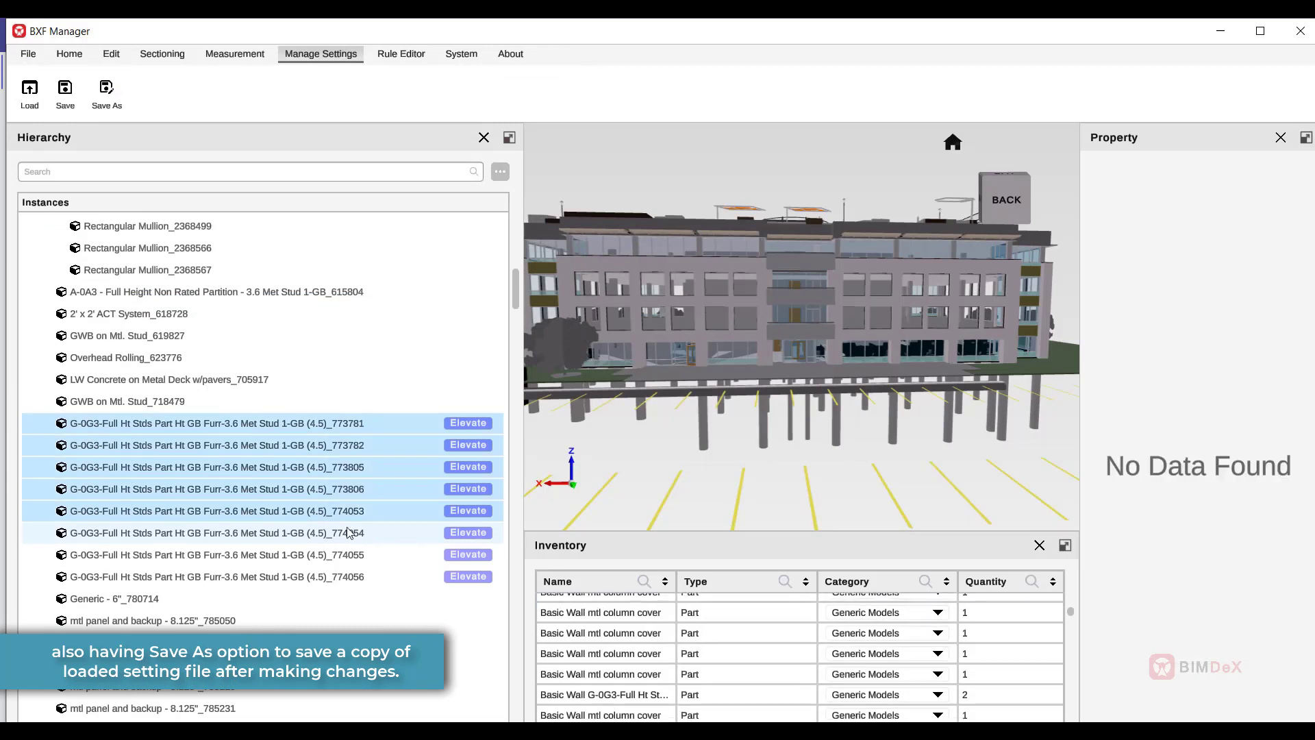
{"action": "left_click", "coordinate": [353, 533], "text": "ctrl"}
{"action": "left_click", "coordinate": [351, 555], "text": "ctrl"}
{"action": "left_click", "coordinate": [352, 577], "text": "ctrl"}
{"action": "right_click", "coordinate": [349, 440]}
{"action": "mouse_move", "coordinate": [441, 436]}
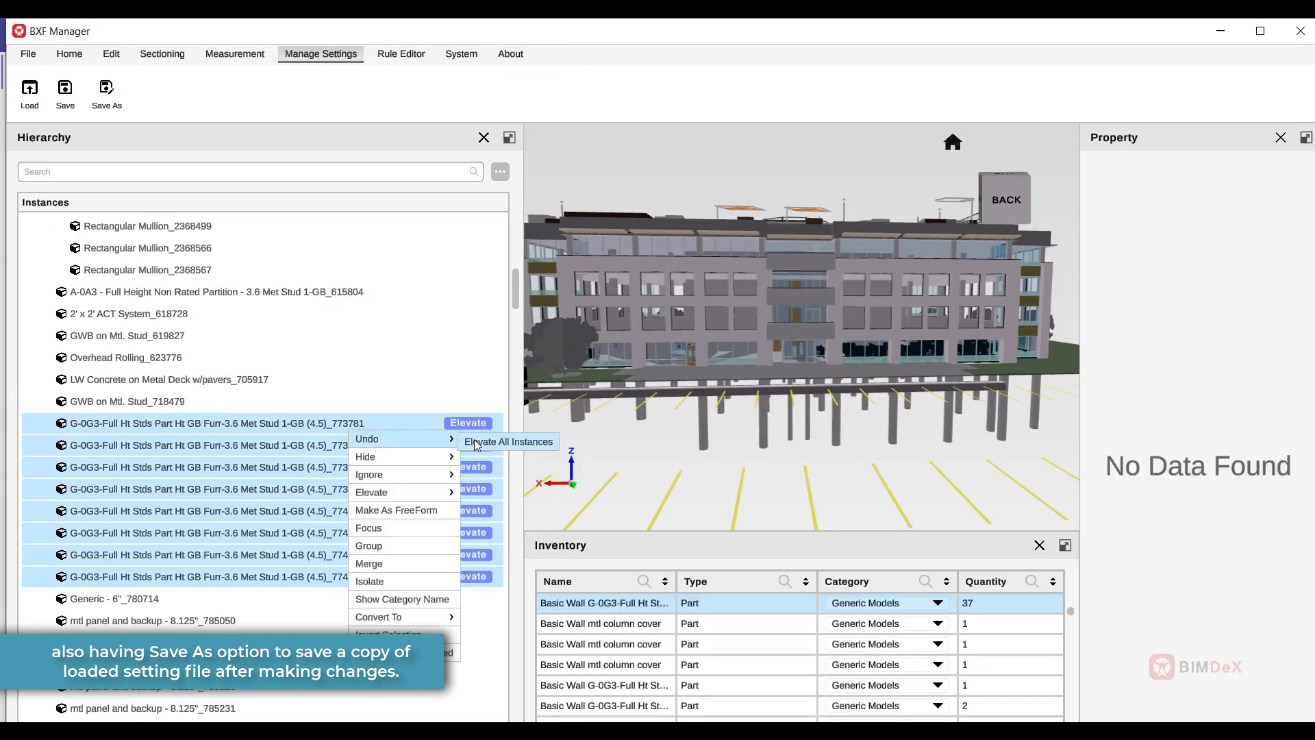
{"action": "left_click", "coordinate": [507, 442]}
Load a saved settings file, discarding the unsaved settings changes
{"action": "left_click", "coordinate": [29, 95]}
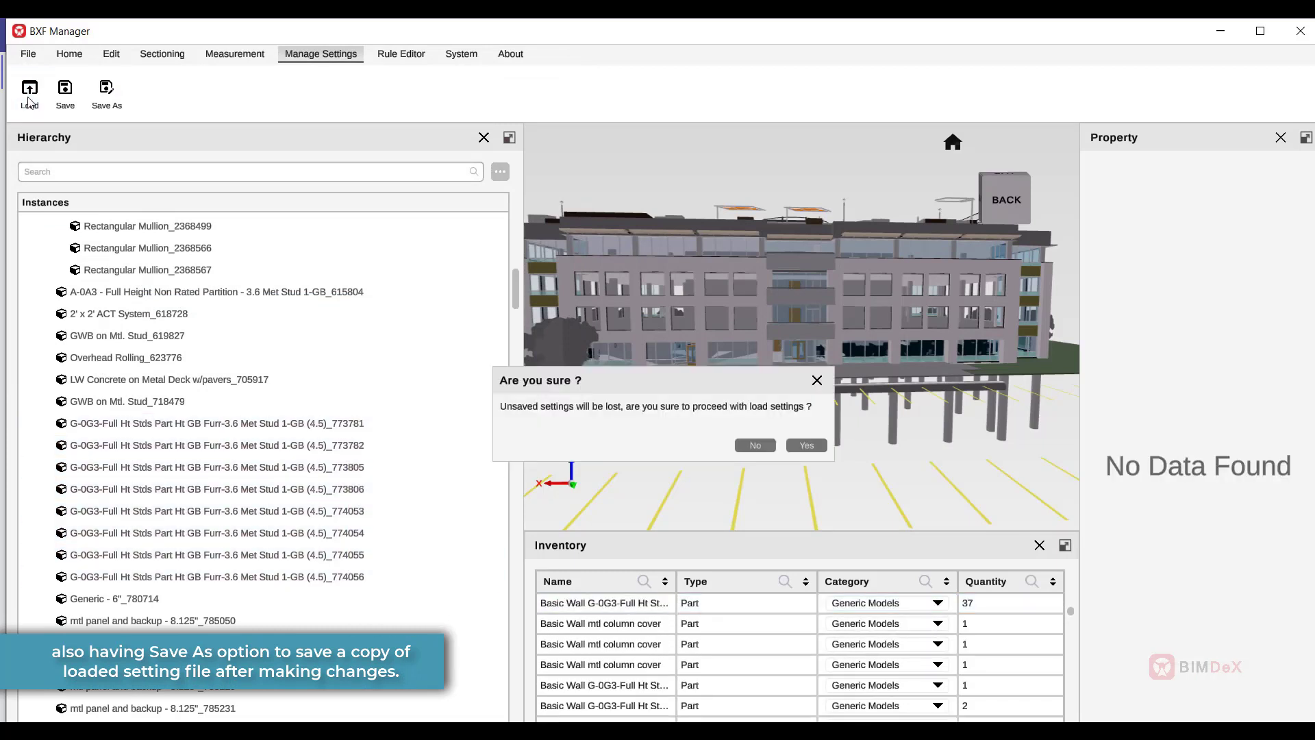
{"action": "left_click", "coordinate": [806, 446]}
{"action": "left_click", "coordinate": [287, 171]}
{"action": "left_click", "coordinate": [437, 367]}
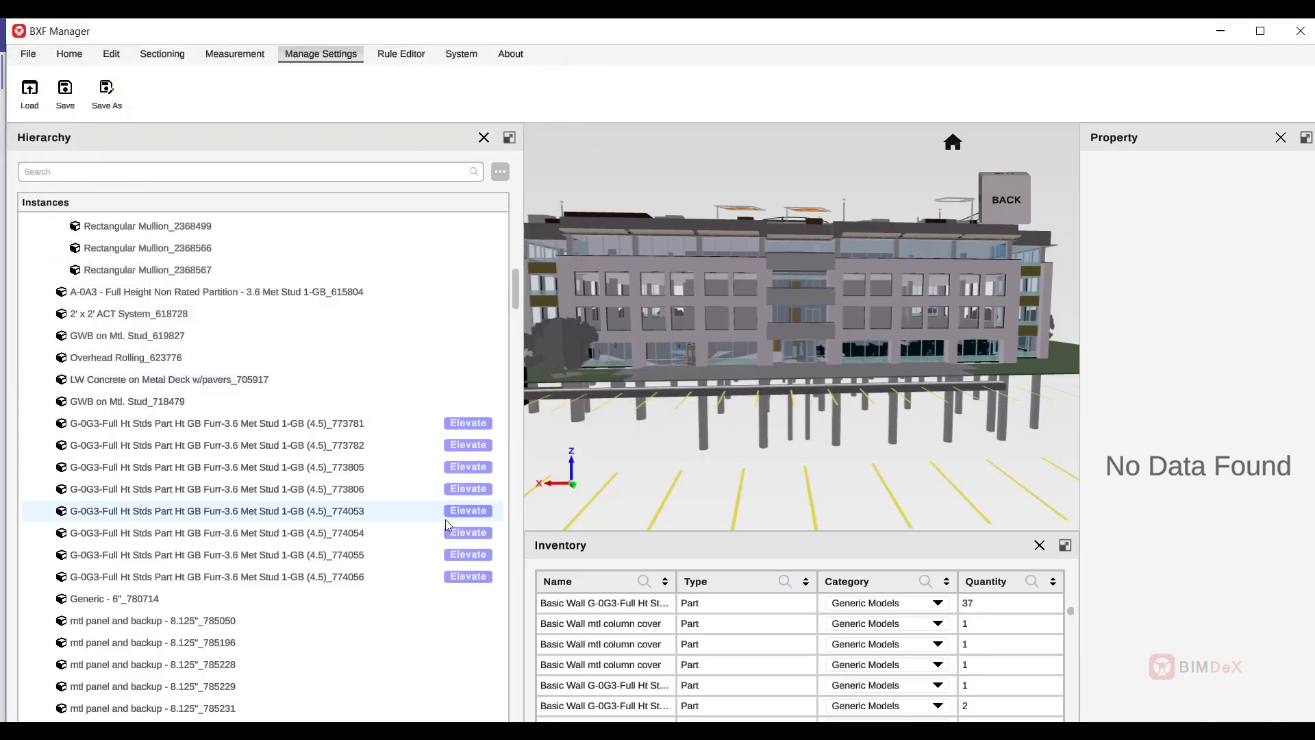
Start an Assign Category rule based on File Name with the Contains condition
{"action": "left_click", "coordinate": [392, 55]}
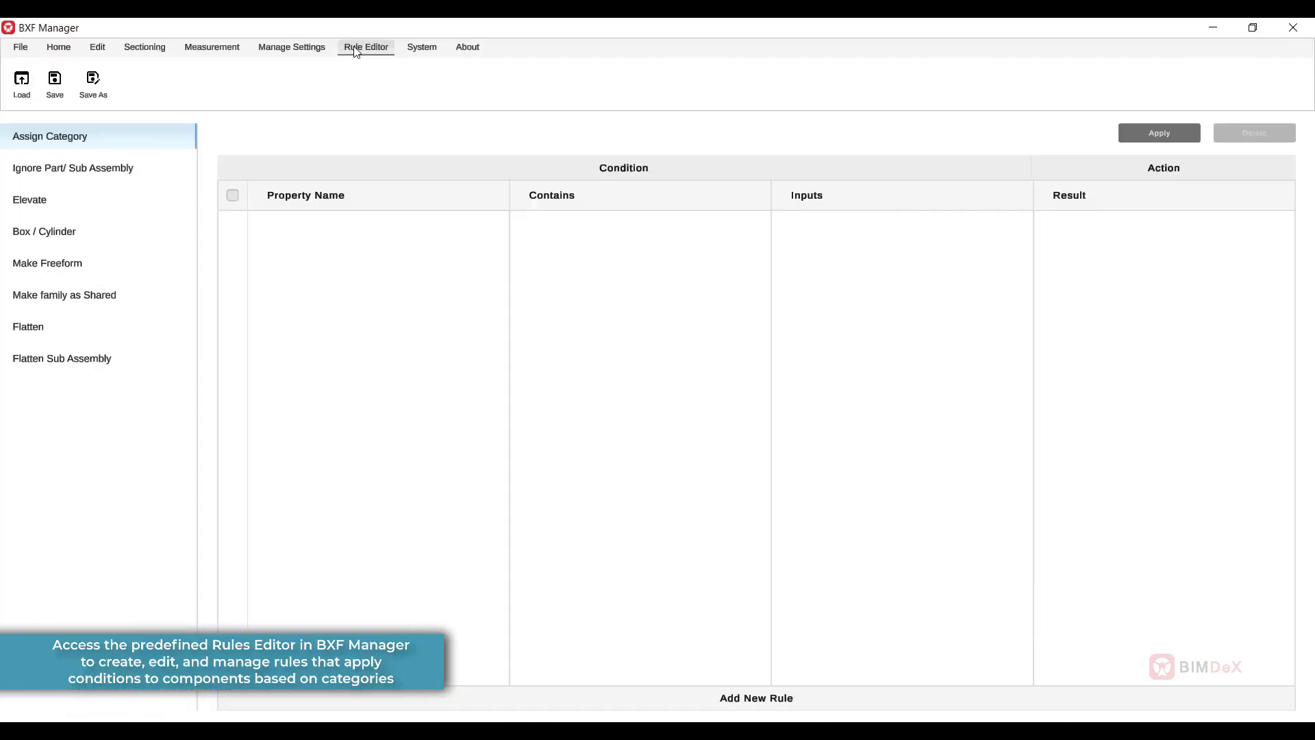
{"action": "left_click", "coordinate": [68, 52]}
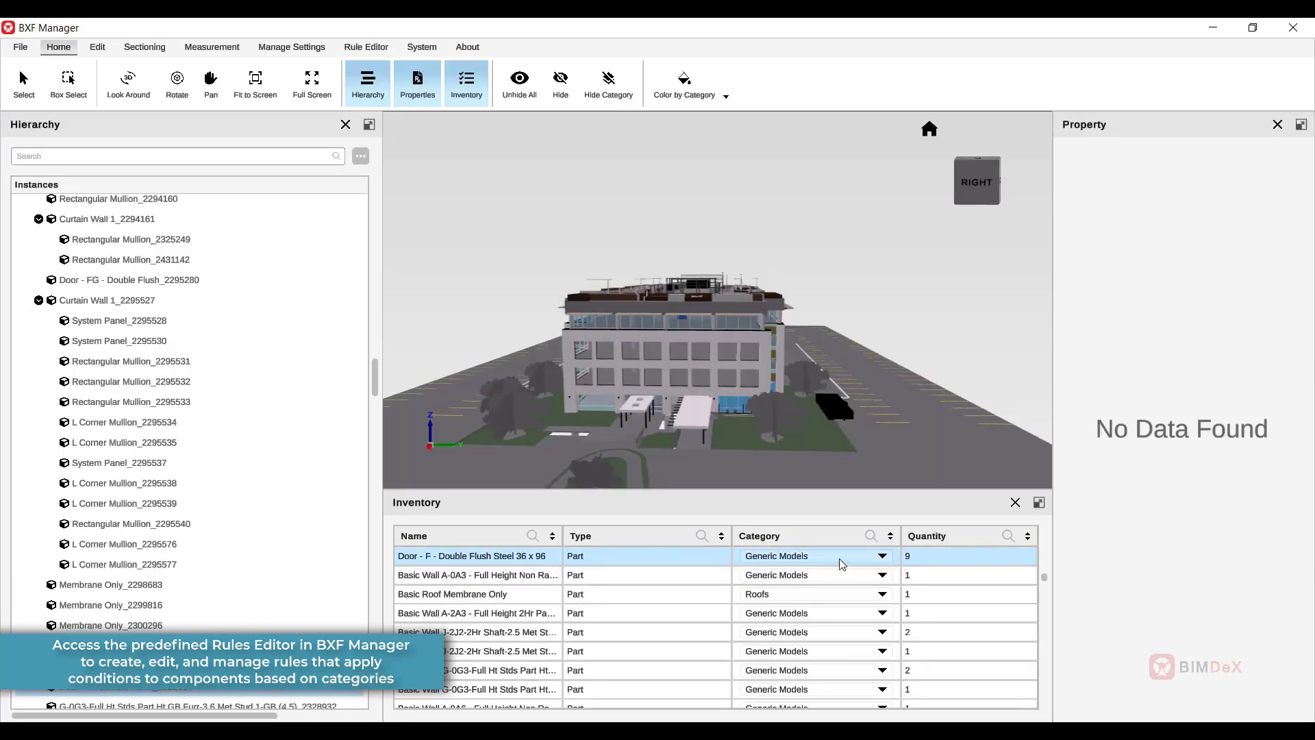
{"action": "left_click", "coordinate": [374, 49]}
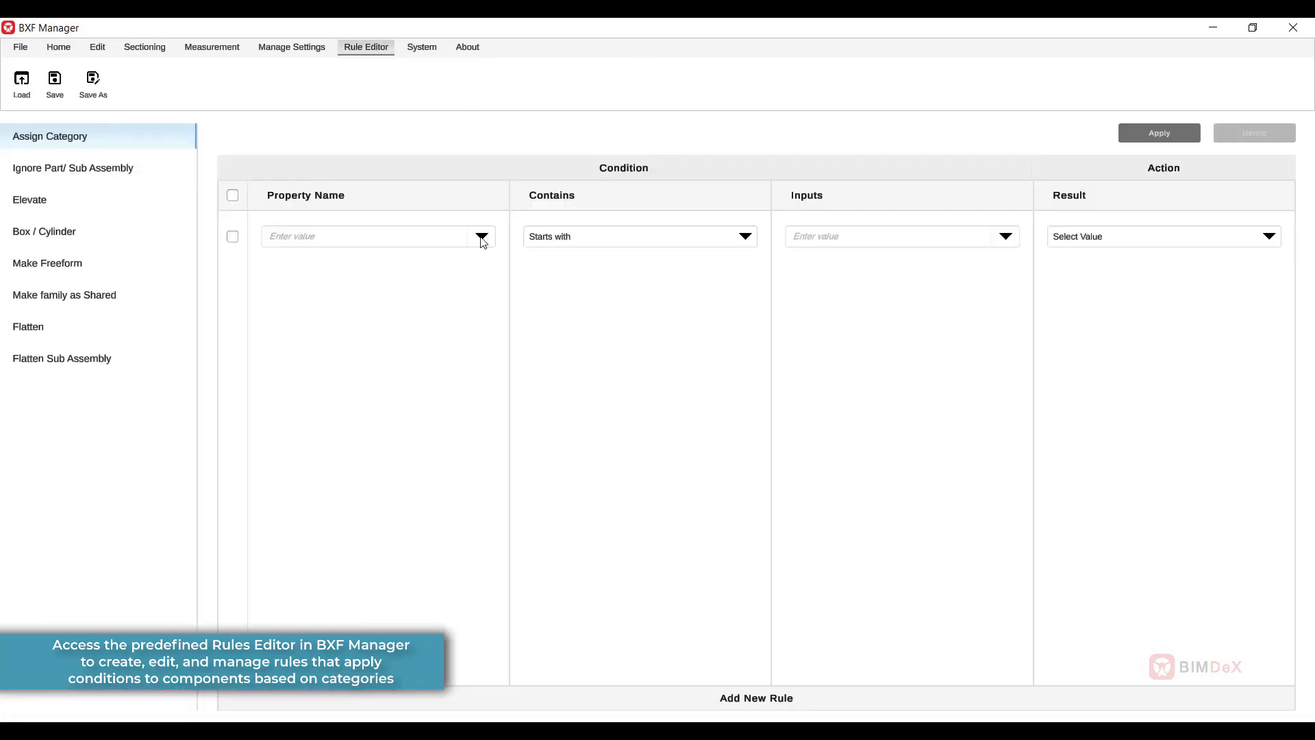
{"action": "left_click", "coordinate": [329, 261]}
{"action": "left_click", "coordinate": [740, 236]}
{"action": "left_click", "coordinate": [726, 300]}
{"action": "left_click", "coordinate": [853, 244]}
Set the rule input to 'Door - F - Double Flush Steel 36 x 96', result Doors, and apply
{"action": "type", "text": "Door"}
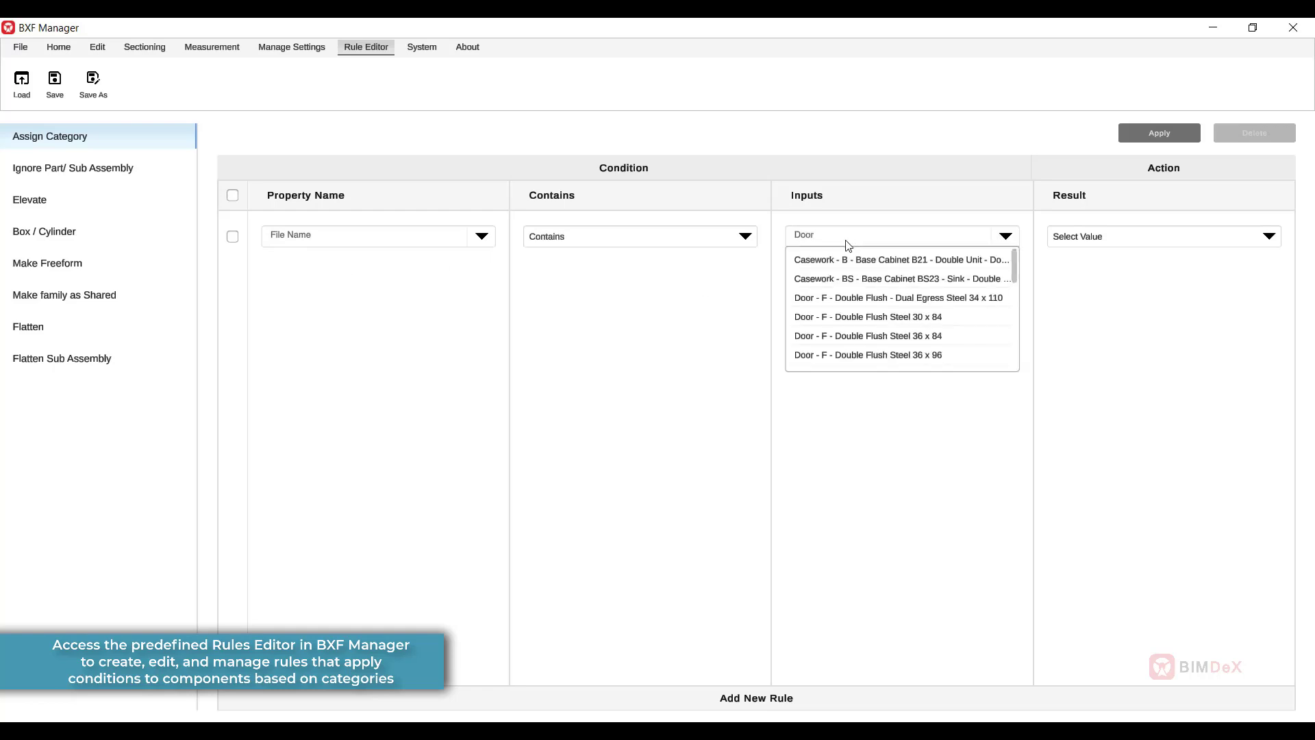
{"action": "left_click", "coordinate": [879, 355]}
{"action": "left_click", "coordinate": [1254, 241]}
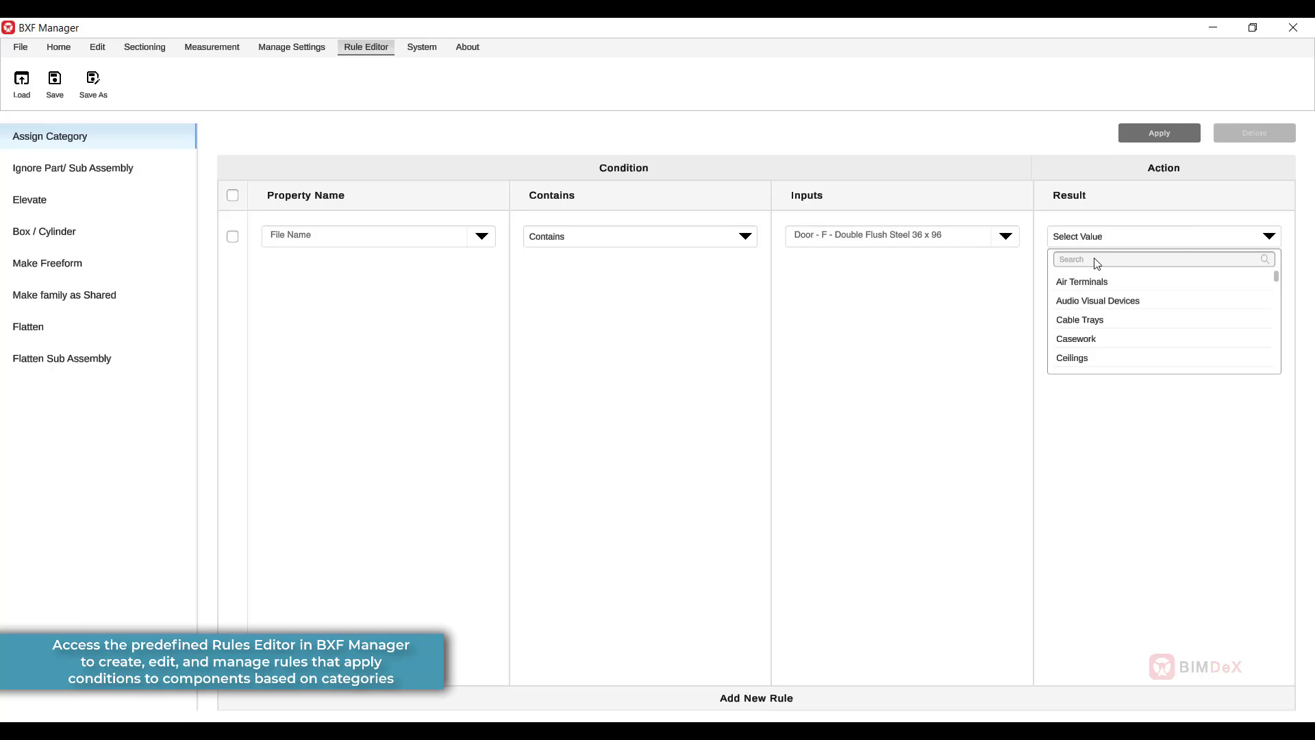
{"action": "left_click", "coordinate": [1085, 286]}
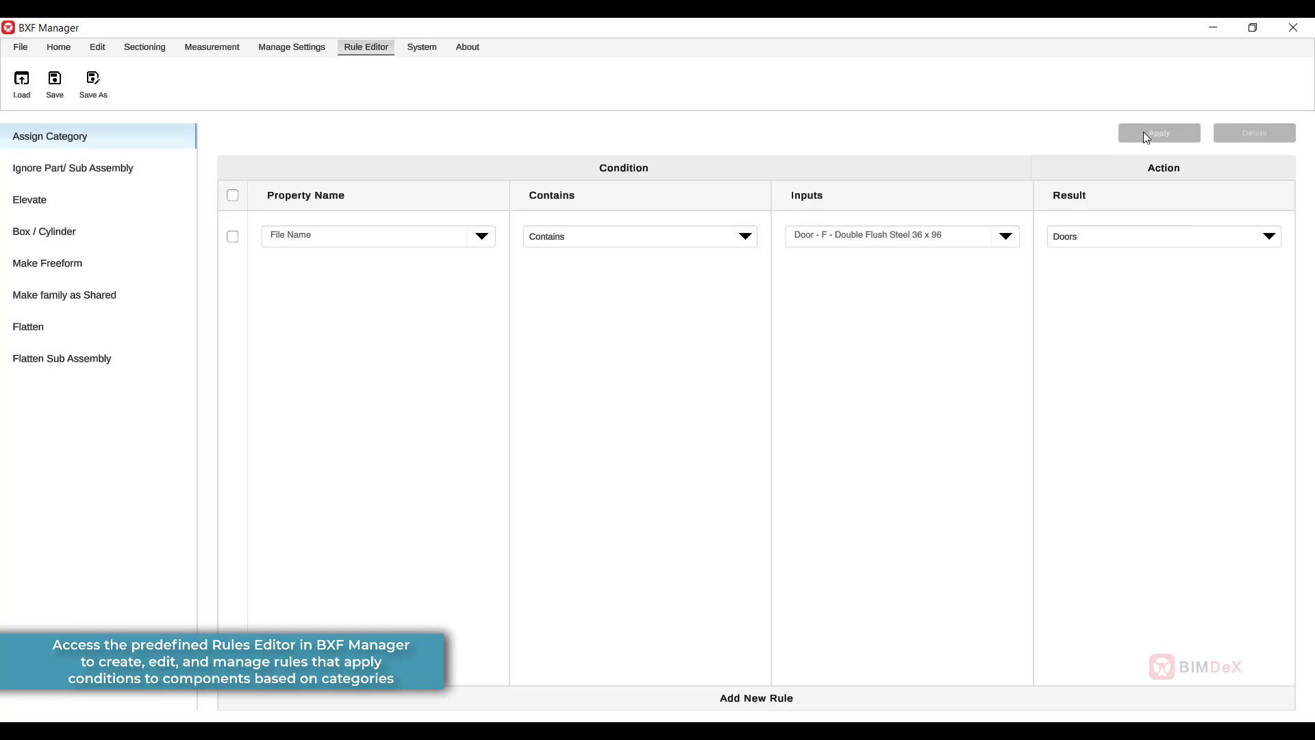
{"action": "left_click", "coordinate": [1147, 133]}
Check the recategorised doors in the model, clear the selection and return to the rule editor
{"action": "left_click", "coordinate": [61, 48]}
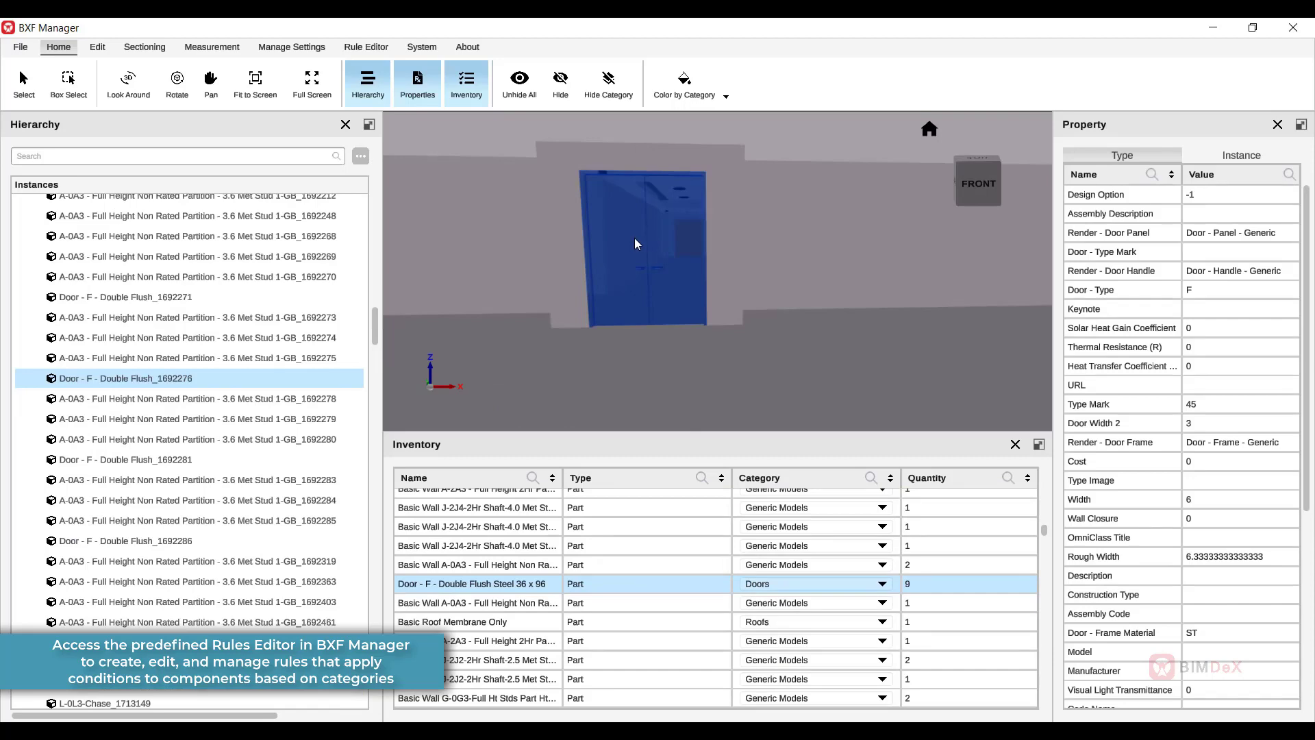
{"action": "key", "text": "Escape"}
{"action": "left_click", "coordinate": [366, 48]}
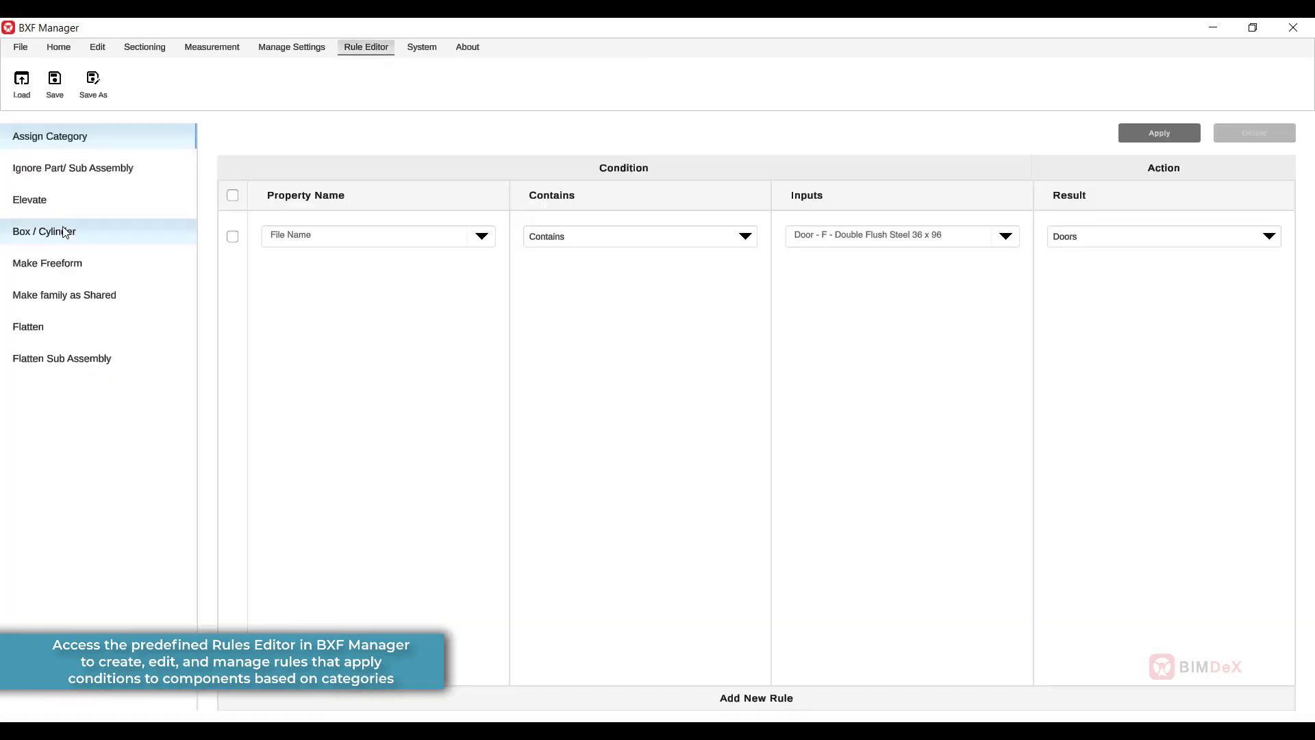
Switch to Box / Cylinder rules and identify the street light post in the model
{"action": "left_click", "coordinate": [117, 231]}
{"action": "left_click", "coordinate": [145, 47]}
{"action": "left_click", "coordinate": [540, 267]}
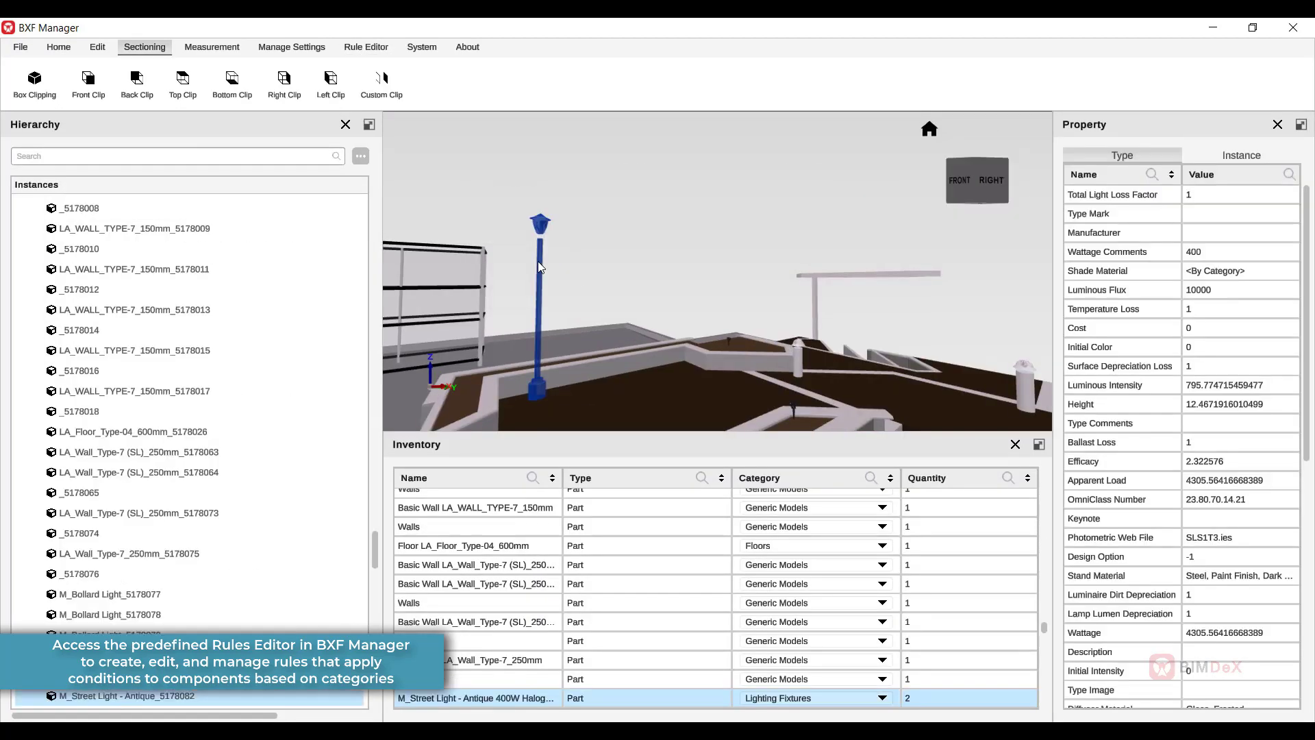
{"action": "left_click", "coordinate": [380, 50]}
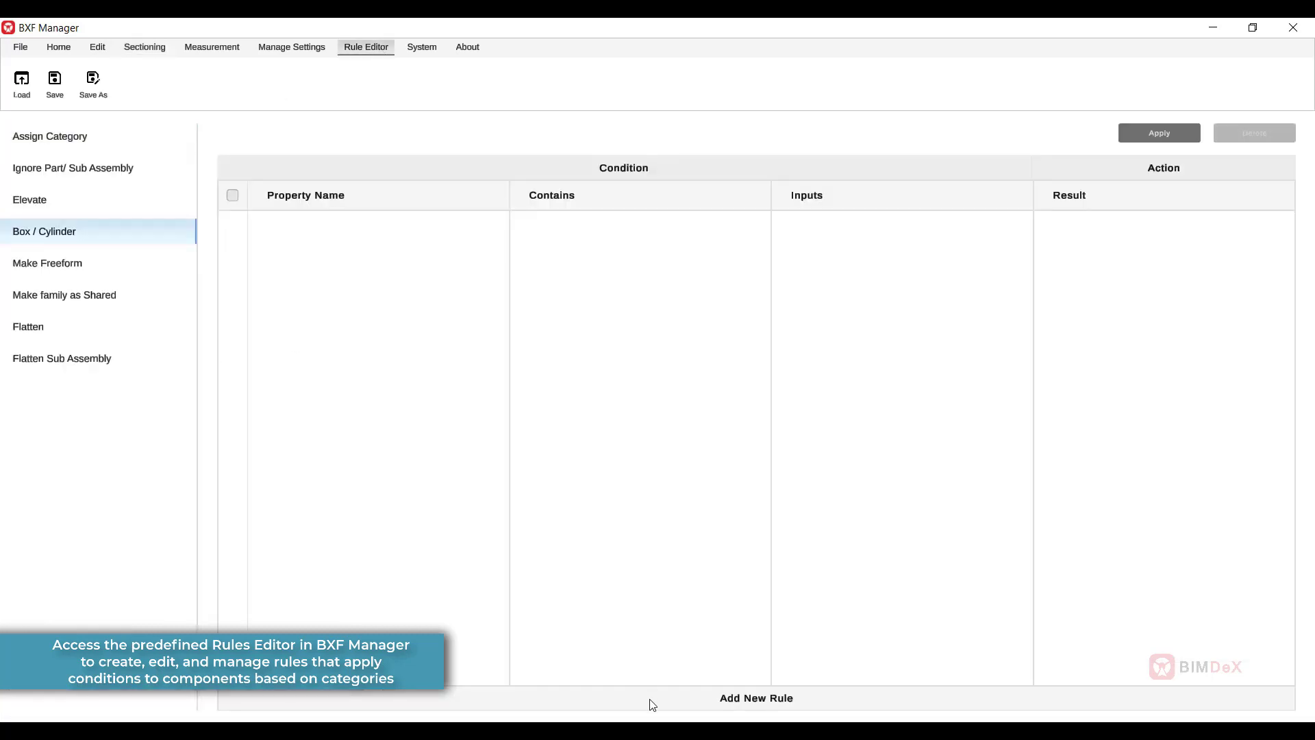
Add a rule matching File Name containing 'M_Street Light - Antique 400W Halogen - 120V'
{"action": "left_click", "coordinate": [652, 698]}
{"action": "left_click", "coordinate": [481, 236]}
{"action": "left_click", "coordinate": [287, 259]}
{"action": "left_click", "coordinate": [734, 241]}
{"action": "left_click", "coordinate": [552, 301]}
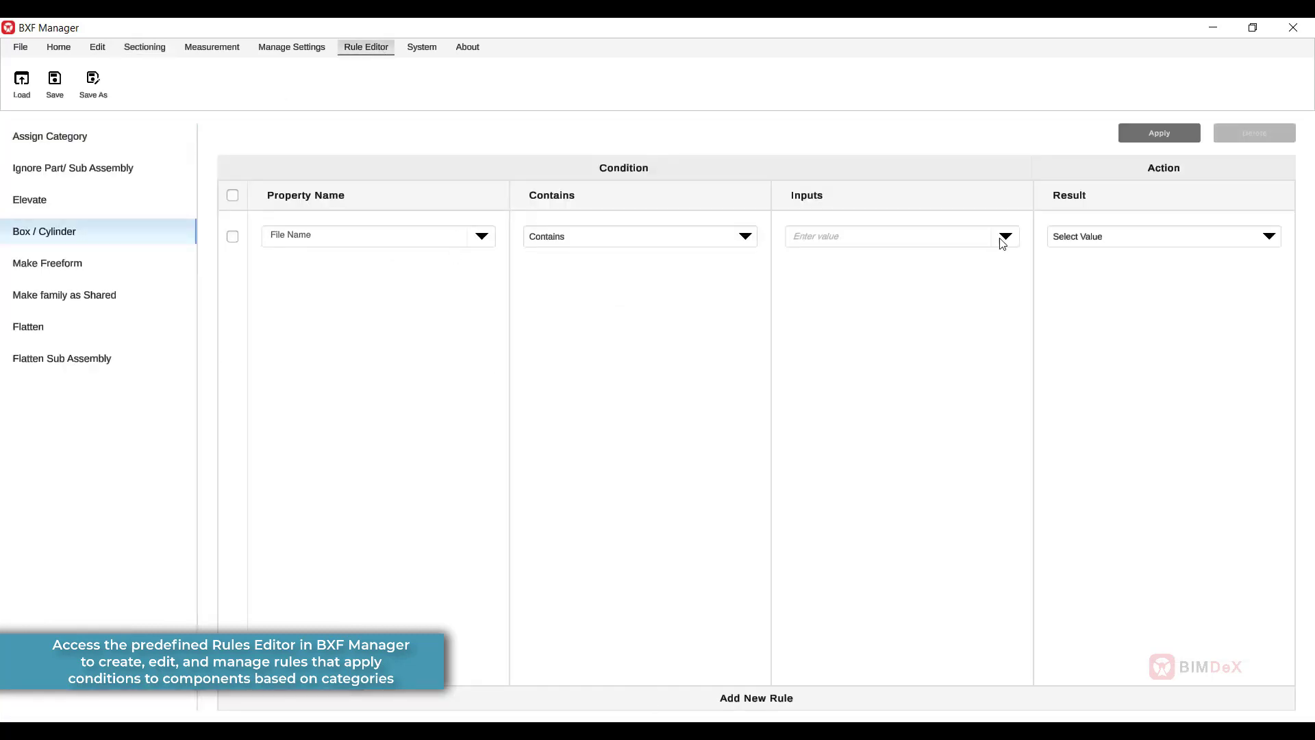
{"action": "left_click", "coordinate": [1002, 236]}
{"action": "left_click", "coordinate": [868, 236]}
{"action": "type", "text": "Stree"}
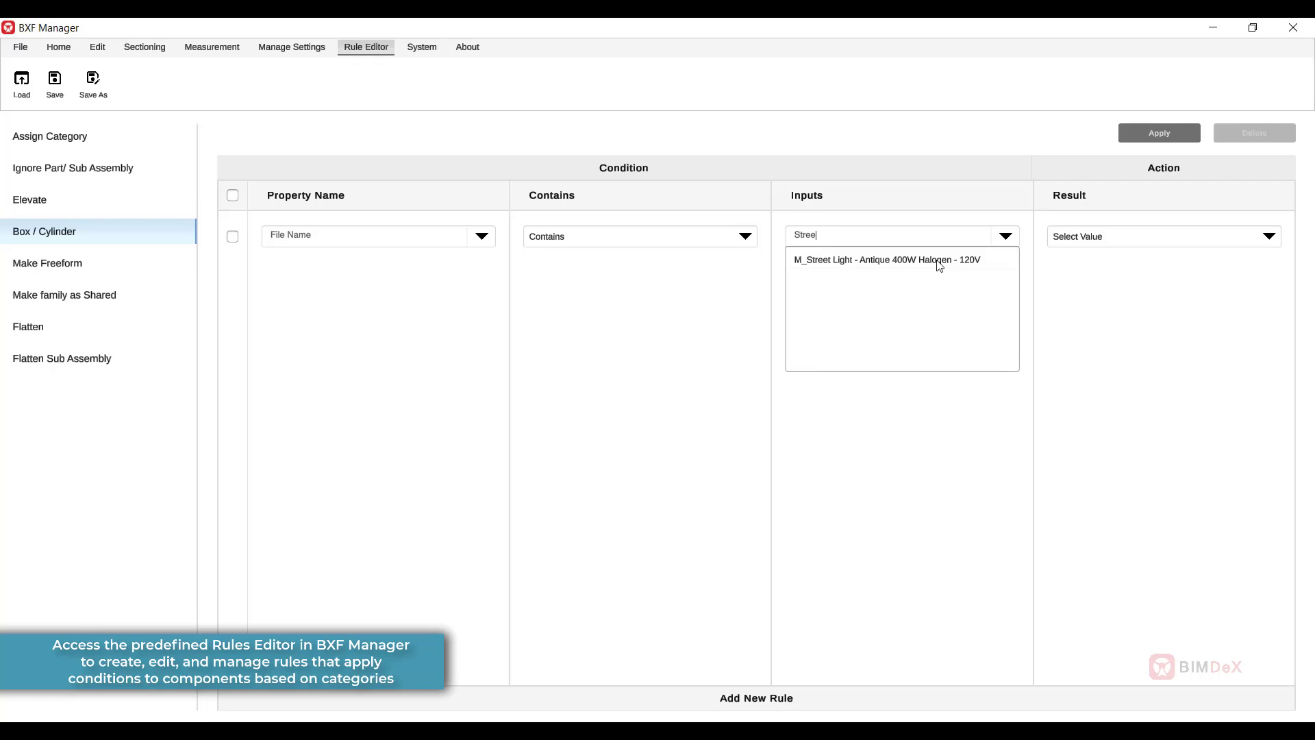
{"action": "left_click", "coordinate": [939, 260]}
Set the rule result to Box, apply it, and inspect the converted street lights
{"action": "left_click", "coordinate": [1269, 236]}
{"action": "left_click", "coordinate": [1094, 266]}
{"action": "left_click", "coordinate": [1159, 133]}
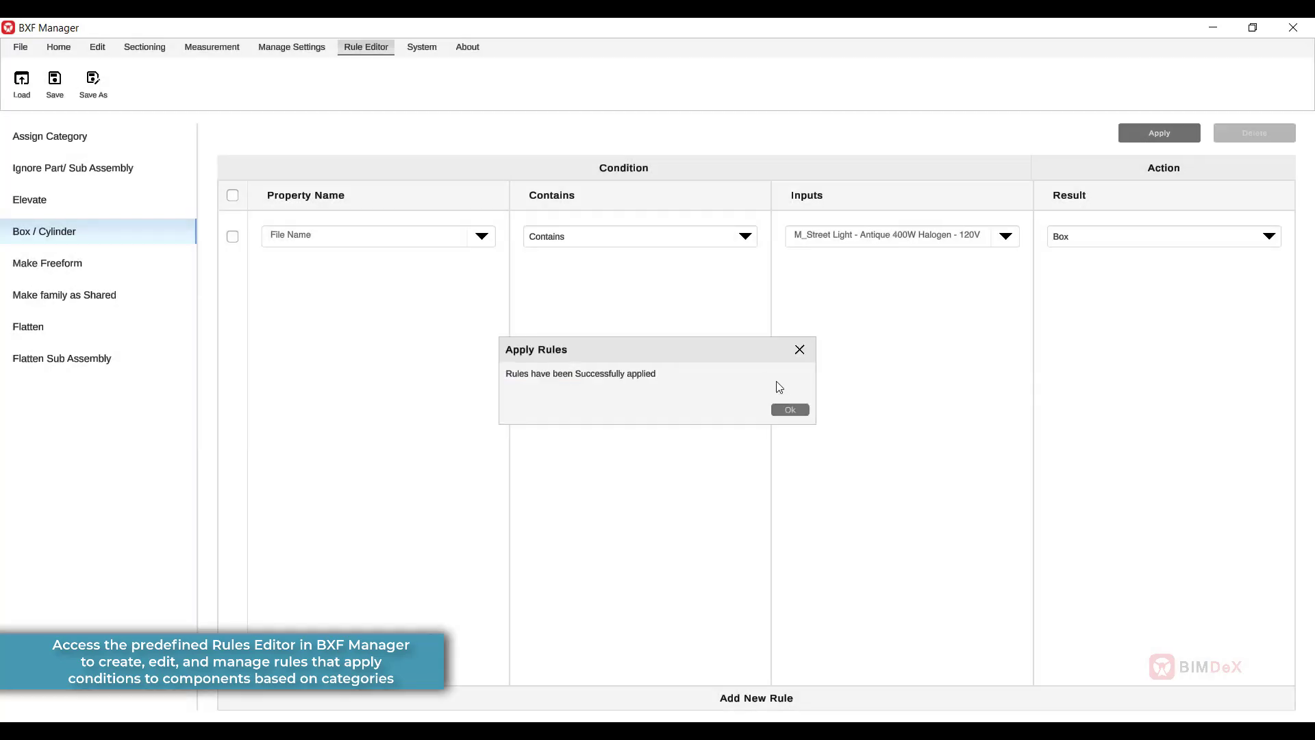
{"action": "left_click", "coordinate": [786, 407]}
{"action": "left_click_drag", "start_coordinate": [562, 257], "coordinate": [470, 277]}
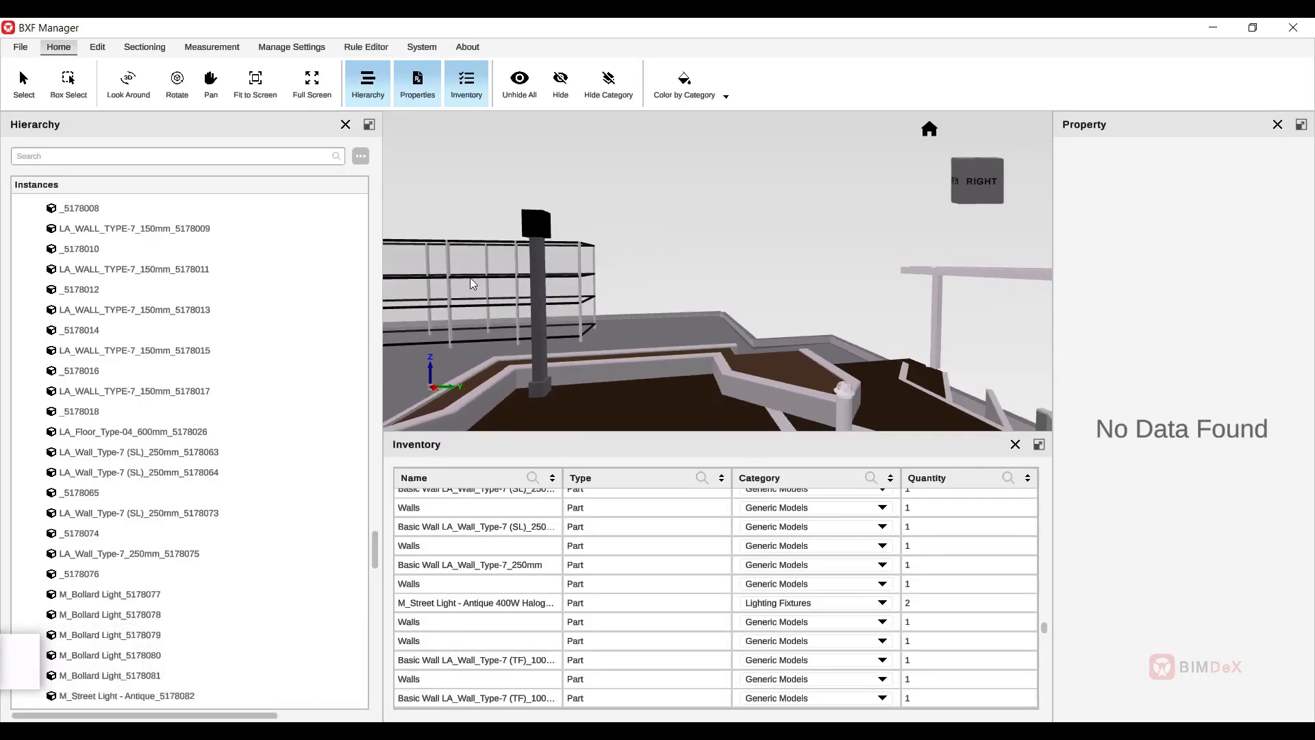
Keep the graphic quality at Medium in the general settings
{"action": "left_click", "coordinate": [365, 51]}
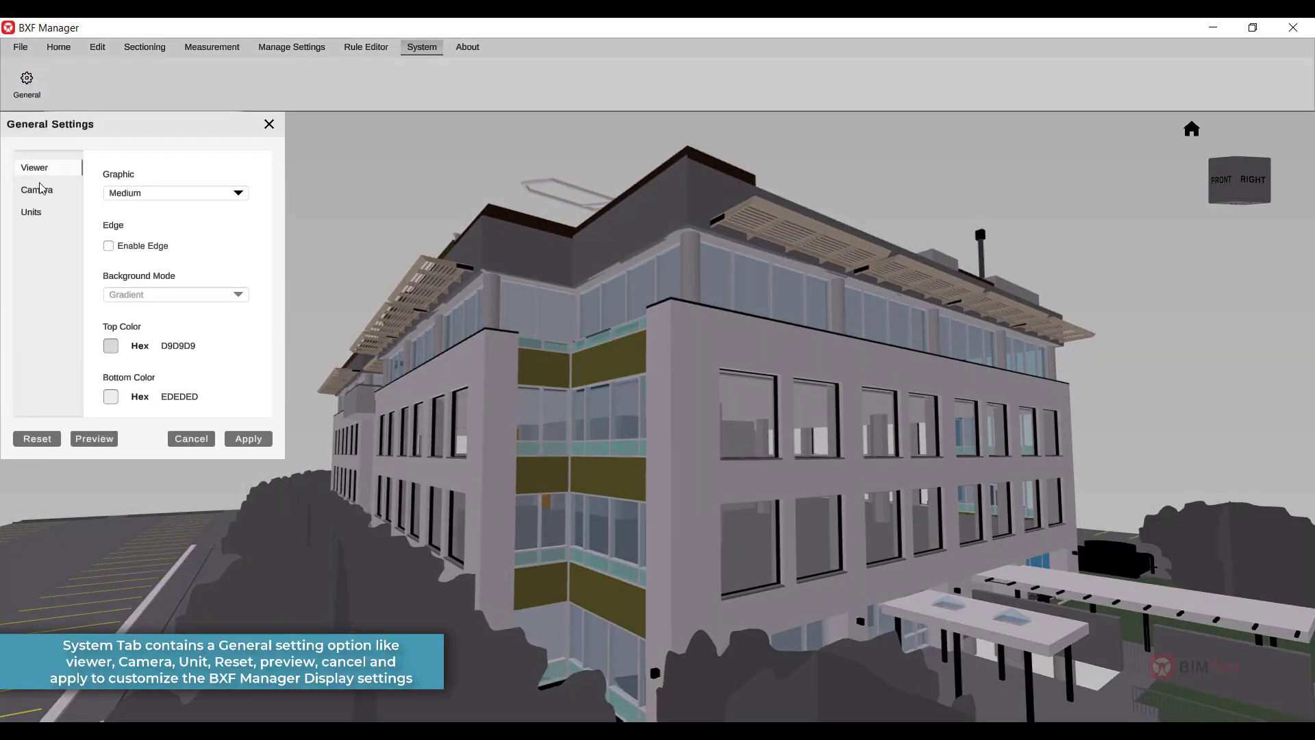
{"action": "left_click", "coordinate": [238, 193]}
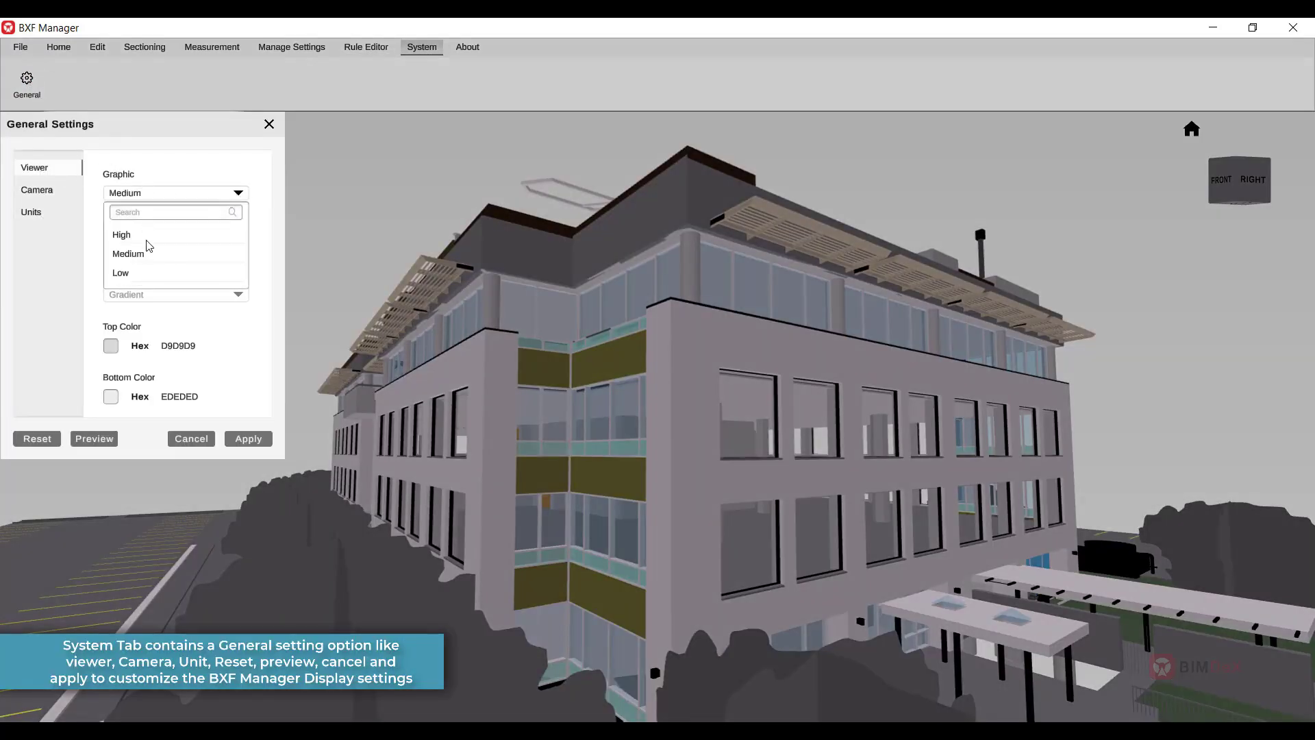
{"action": "left_click", "coordinate": [146, 251]}
{"action": "left_click", "coordinate": [146, 246]}
Set the top background colour to greyish brown 8D7D6C
{"action": "left_click", "coordinate": [111, 346]}
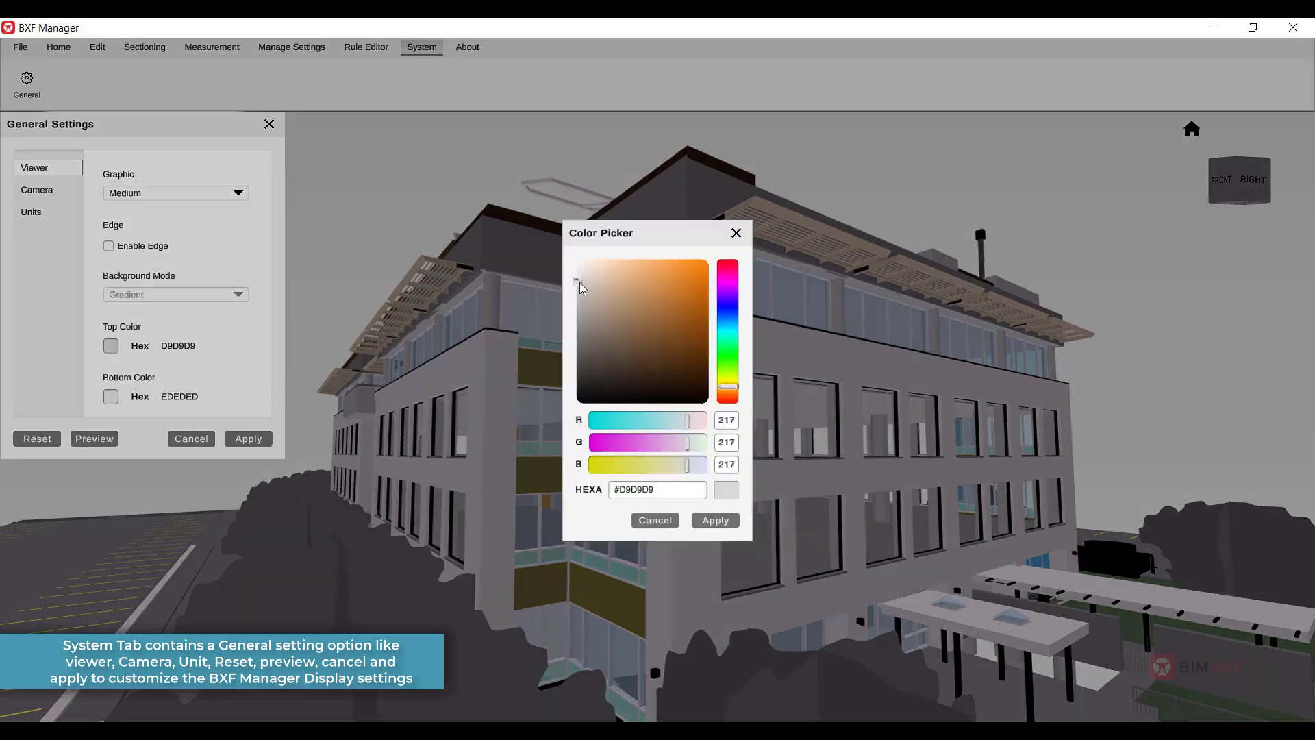
{"action": "left_click", "coordinate": [690, 274]}
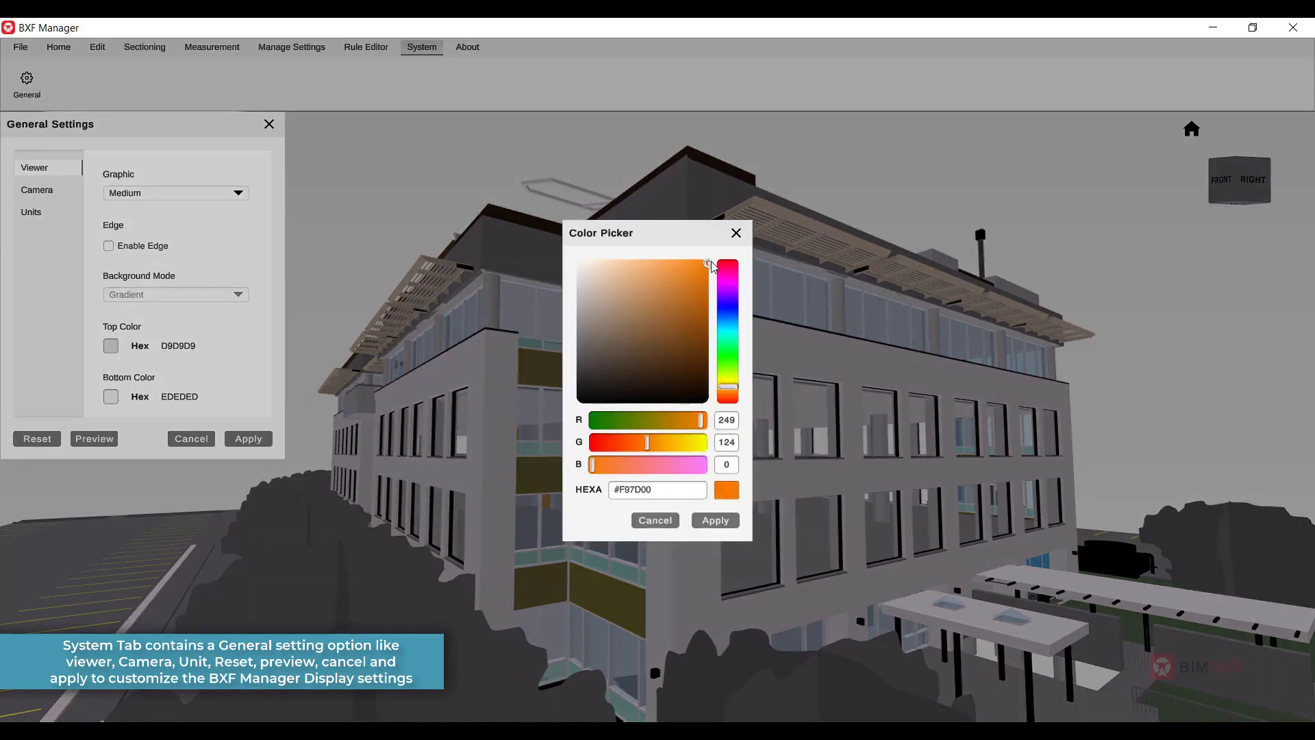
{"action": "mouse_move", "coordinate": [711, 266]}
{"action": "left_mouse_down"}
{"action": "mouse_move", "coordinate": [604, 296]}
{"action": "mouse_move", "coordinate": [619, 327]}
{"action": "left_mouse_up"}
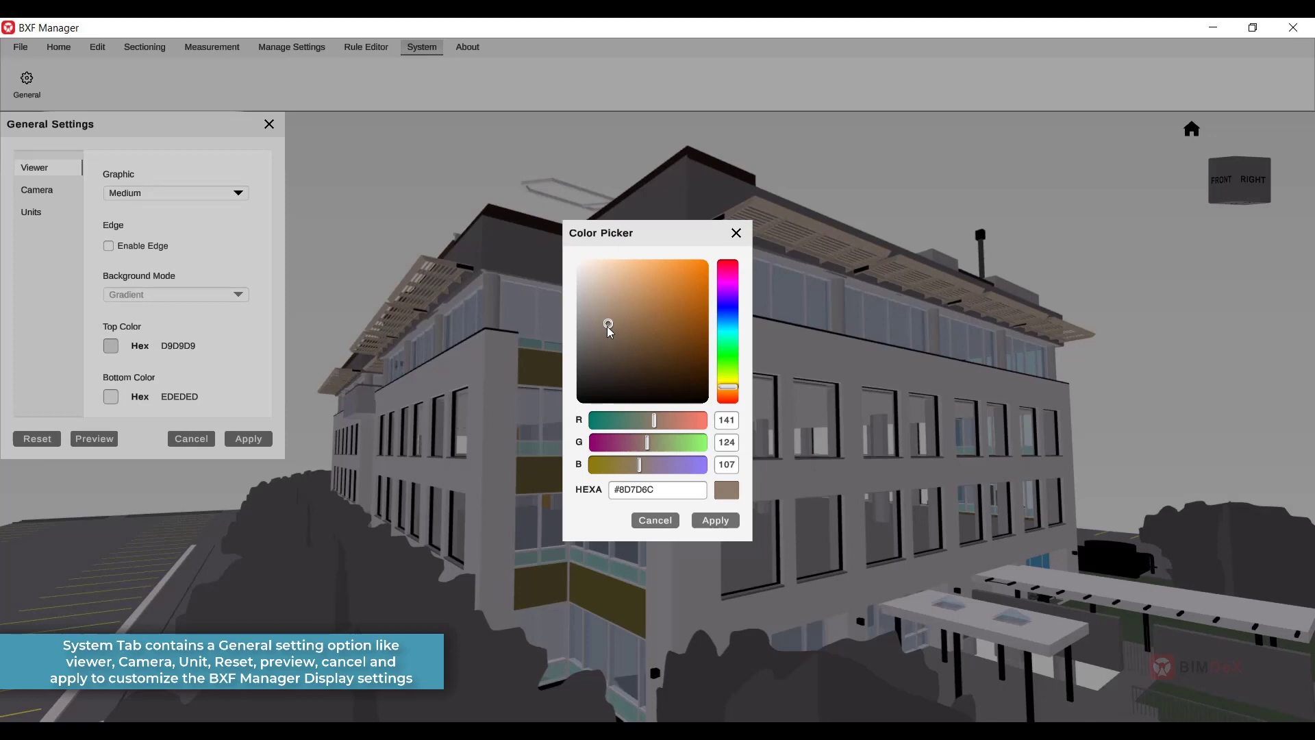
{"action": "left_click", "coordinate": [714, 521]}
Set the bottom background colour to bluish grey 9DA0B5
{"action": "left_click", "coordinate": [114, 397]}
{"action": "mouse_move", "coordinate": [578, 270]}
{"action": "left_mouse_down"}
{"action": "mouse_move", "coordinate": [699, 285]}
{"action": "mouse_move", "coordinate": [637, 326]}
{"action": "mouse_move", "coordinate": [594, 302]}
{"action": "left_mouse_up"}
{"action": "left_click_drag", "start_coordinate": [733, 351], "coordinate": [733, 315]}
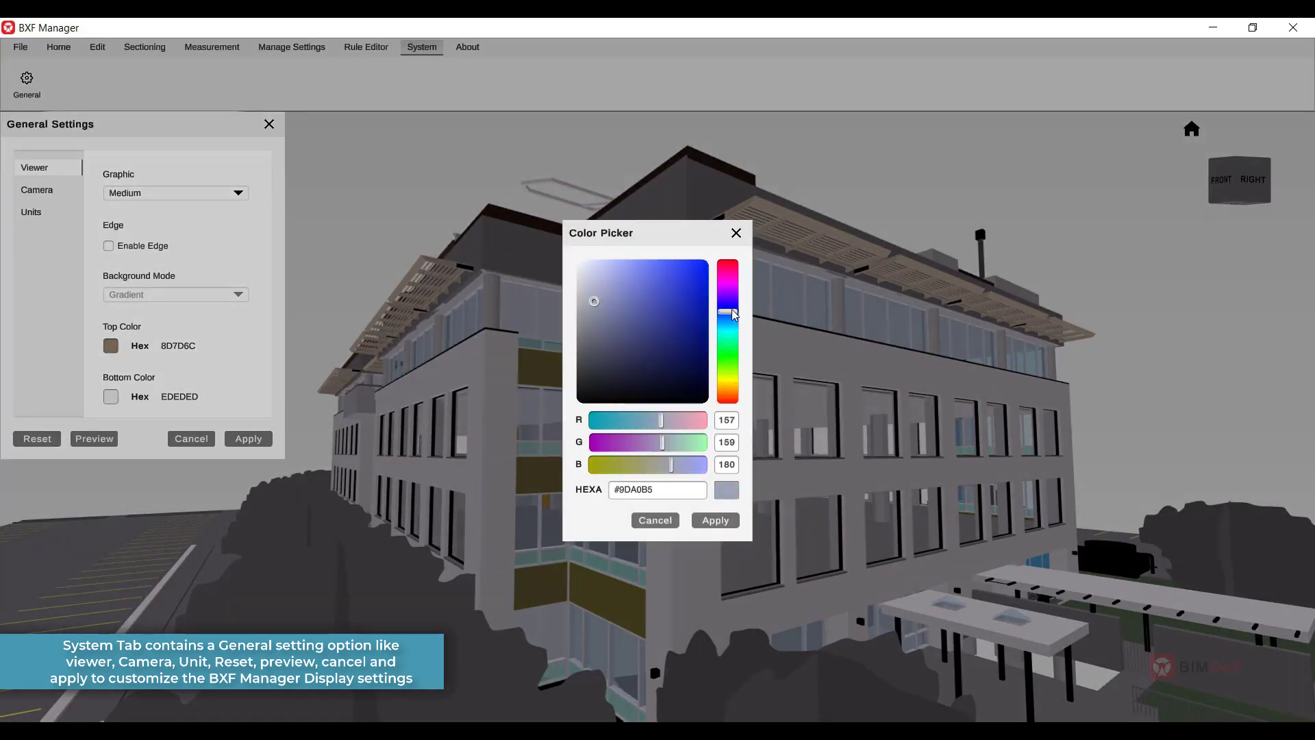
{"action": "left_click", "coordinate": [709, 520]}
Review camera settings, keep millimeter units, and apply the display settings
{"action": "left_click", "coordinate": [37, 196]}
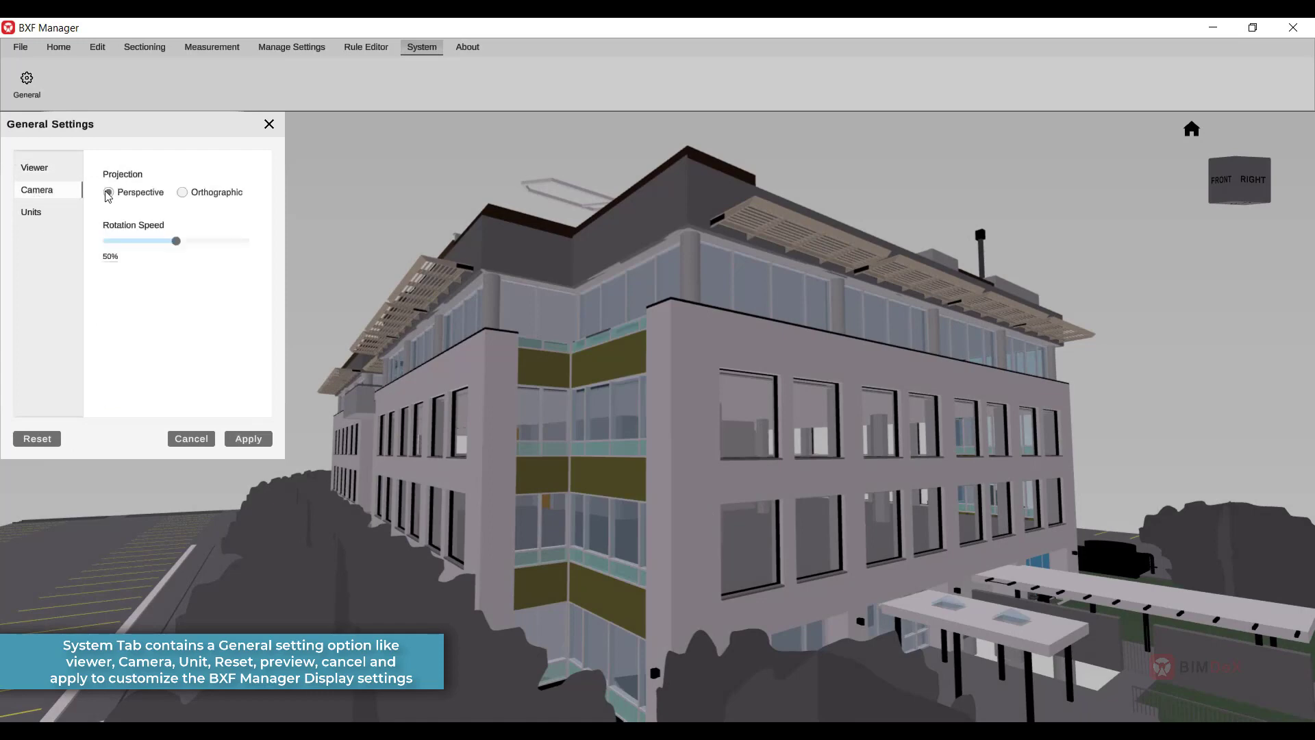
{"action": "left_click", "coordinate": [36, 213]}
{"action": "left_click", "coordinate": [225, 196]}
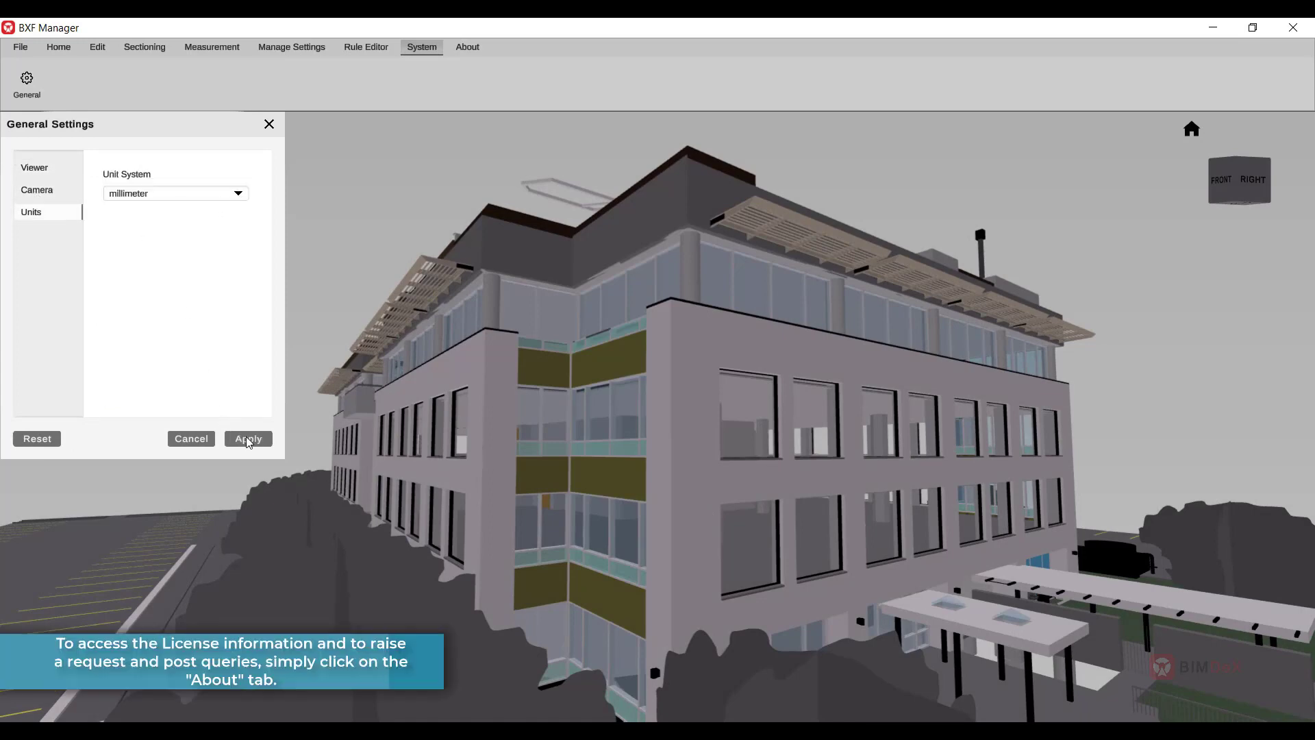
{"action": "left_click", "coordinate": [248, 438]}
{"action": "left_click", "coordinate": [468, 46]}
Review the About information and the support request form, then show the file options
{"action": "left_click", "coordinate": [21, 92]}
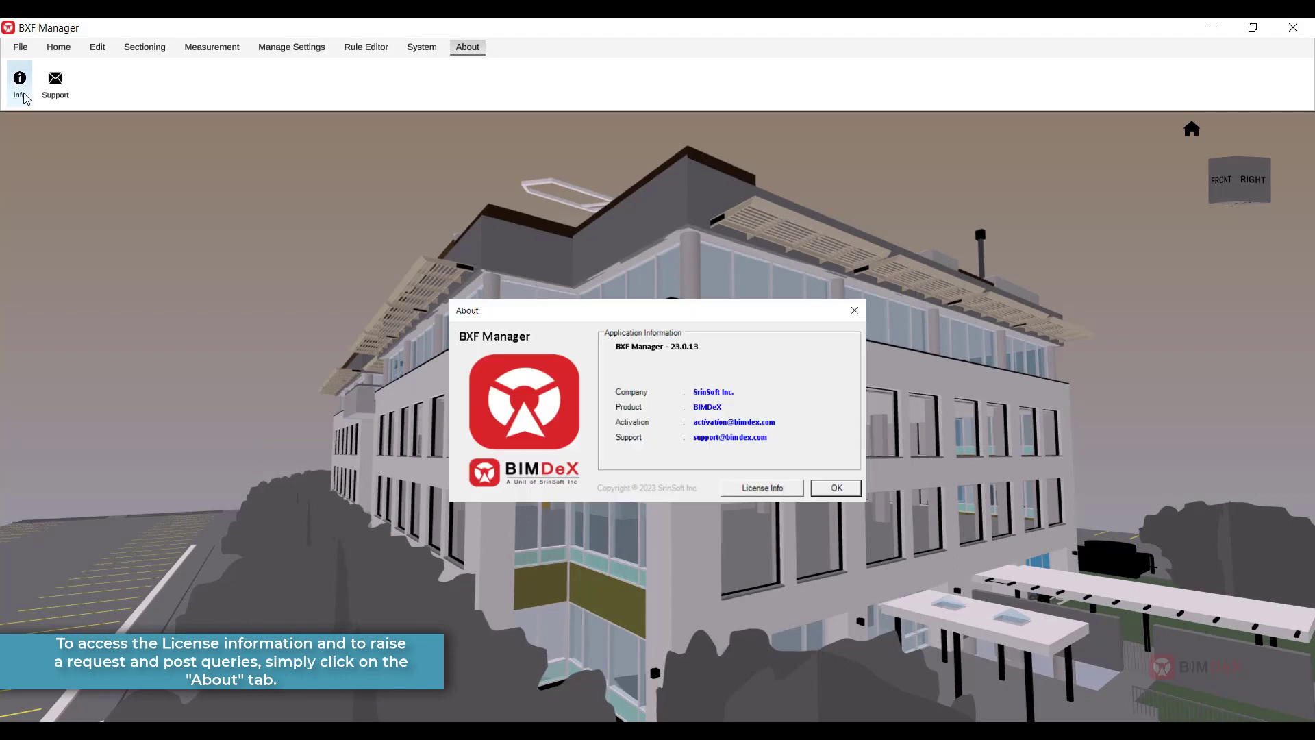
{"action": "left_click", "coordinate": [52, 96]}
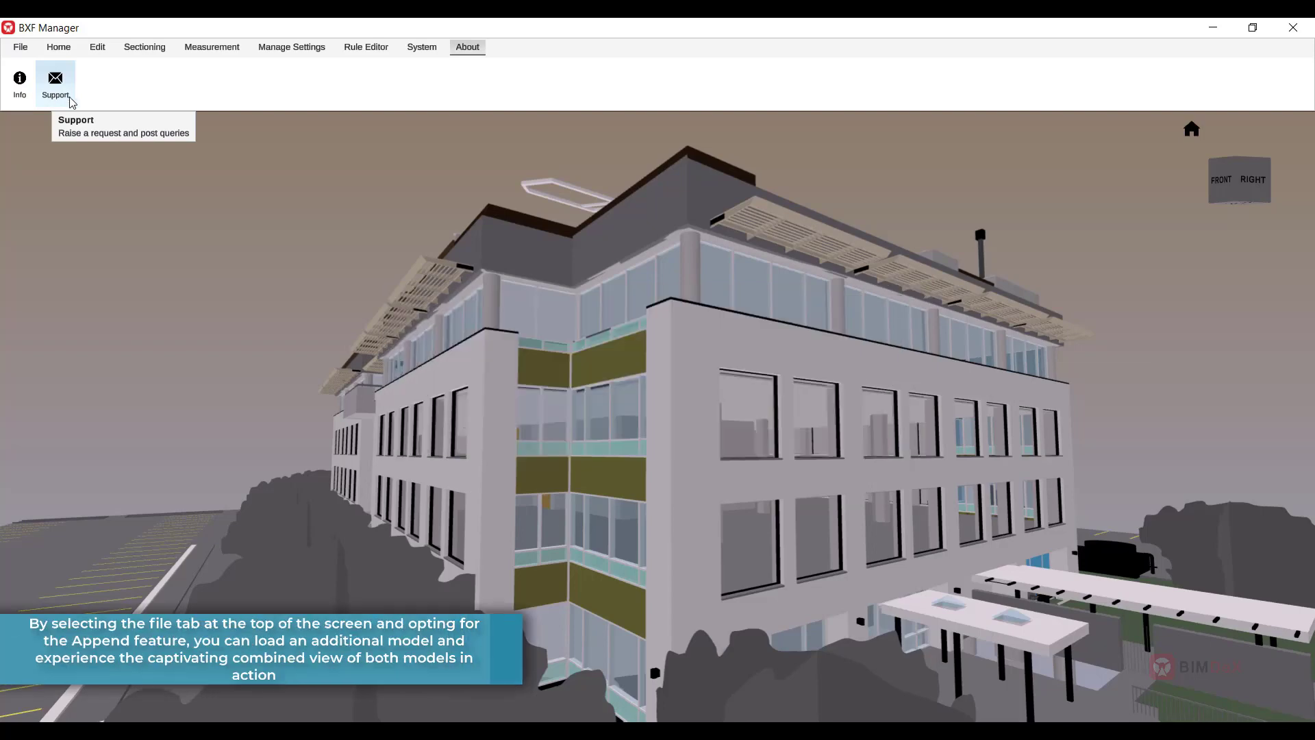
{"action": "left_click", "coordinate": [21, 46]}
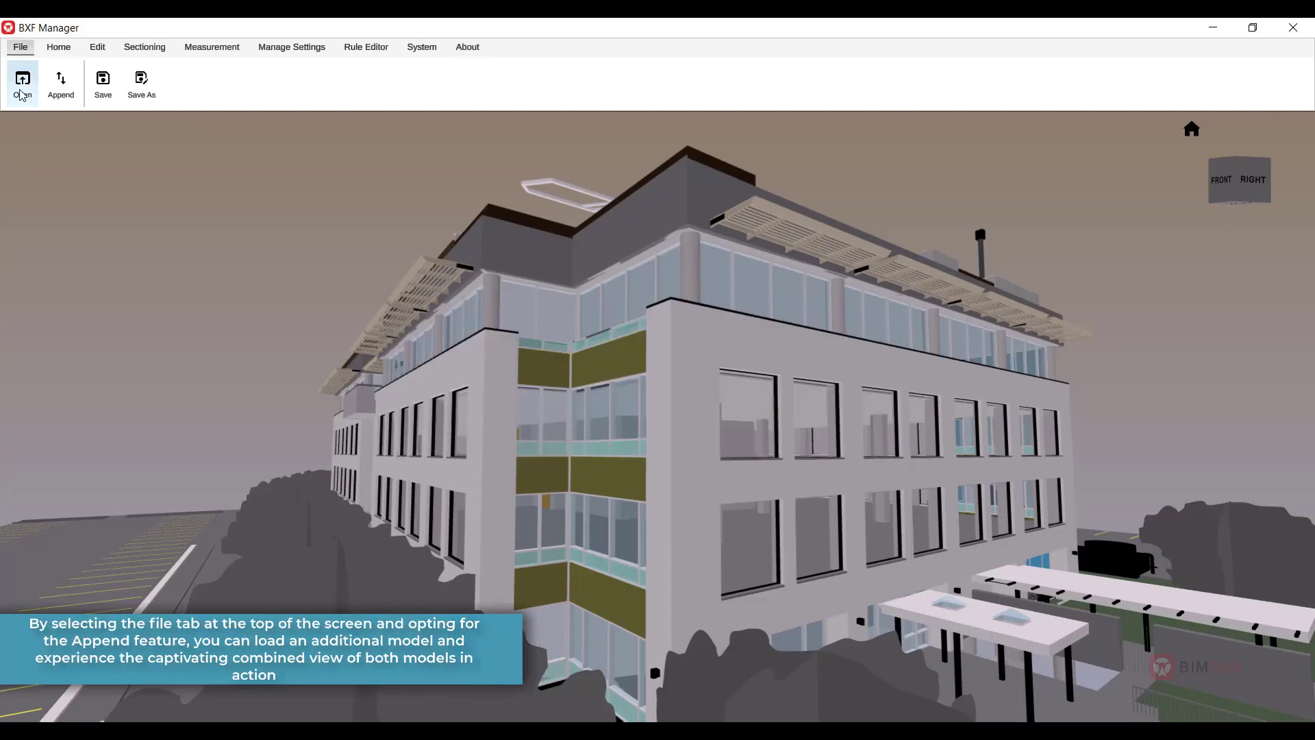
Append the Struc Model_SW BXF file to the architectural model
{"action": "left_click", "coordinate": [60, 82]}
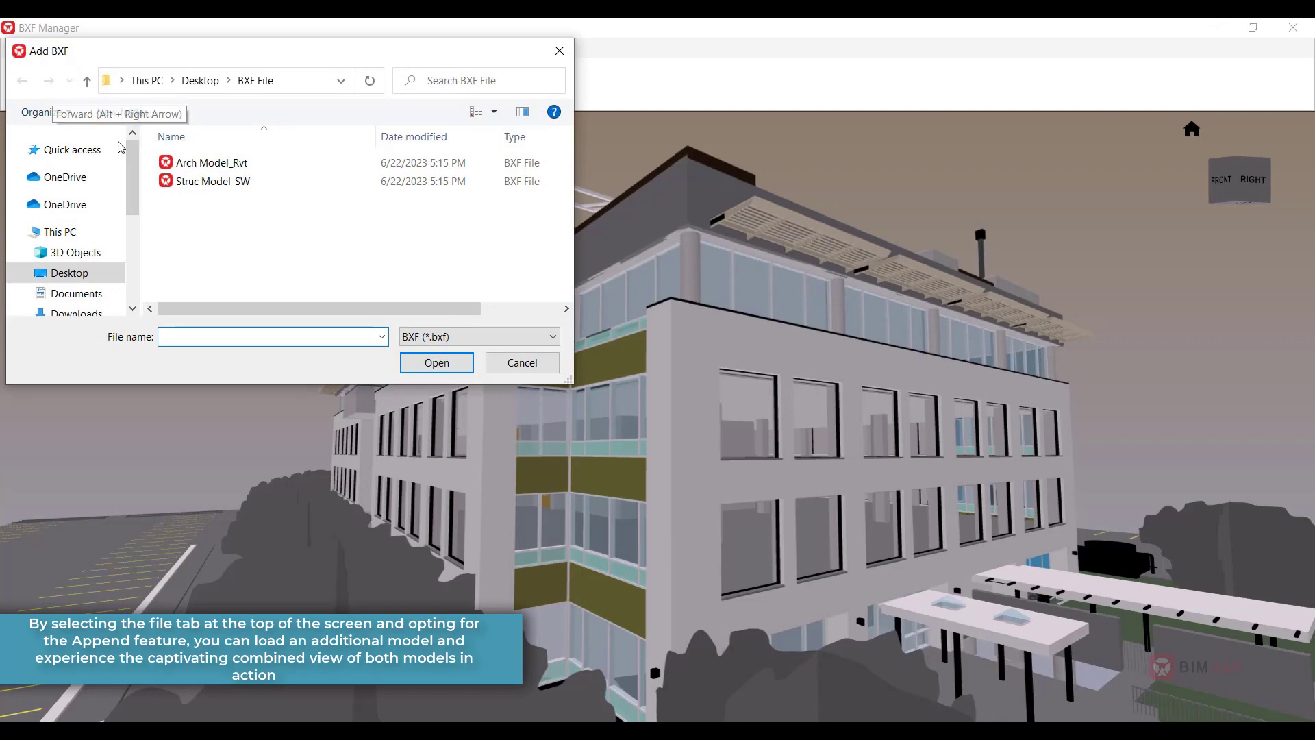
{"action": "left_click", "coordinate": [226, 181]}
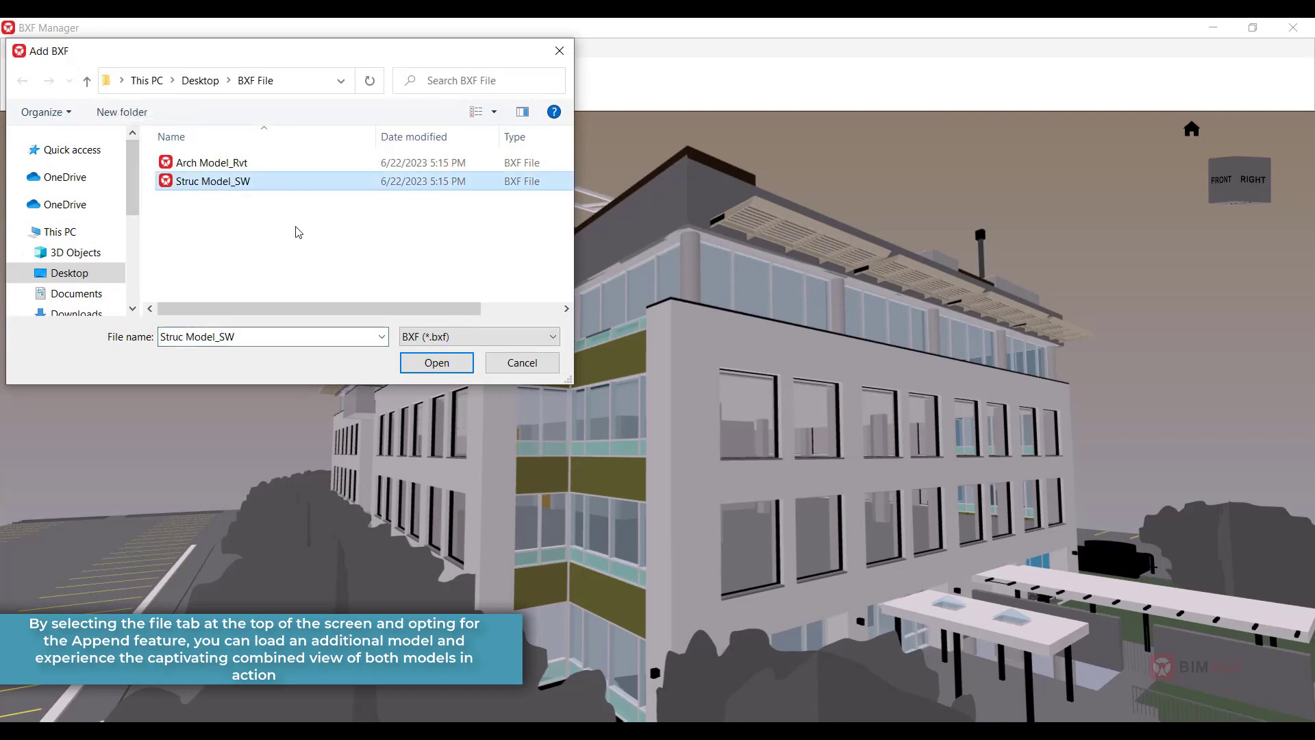
{"action": "left_click", "coordinate": [437, 363]}
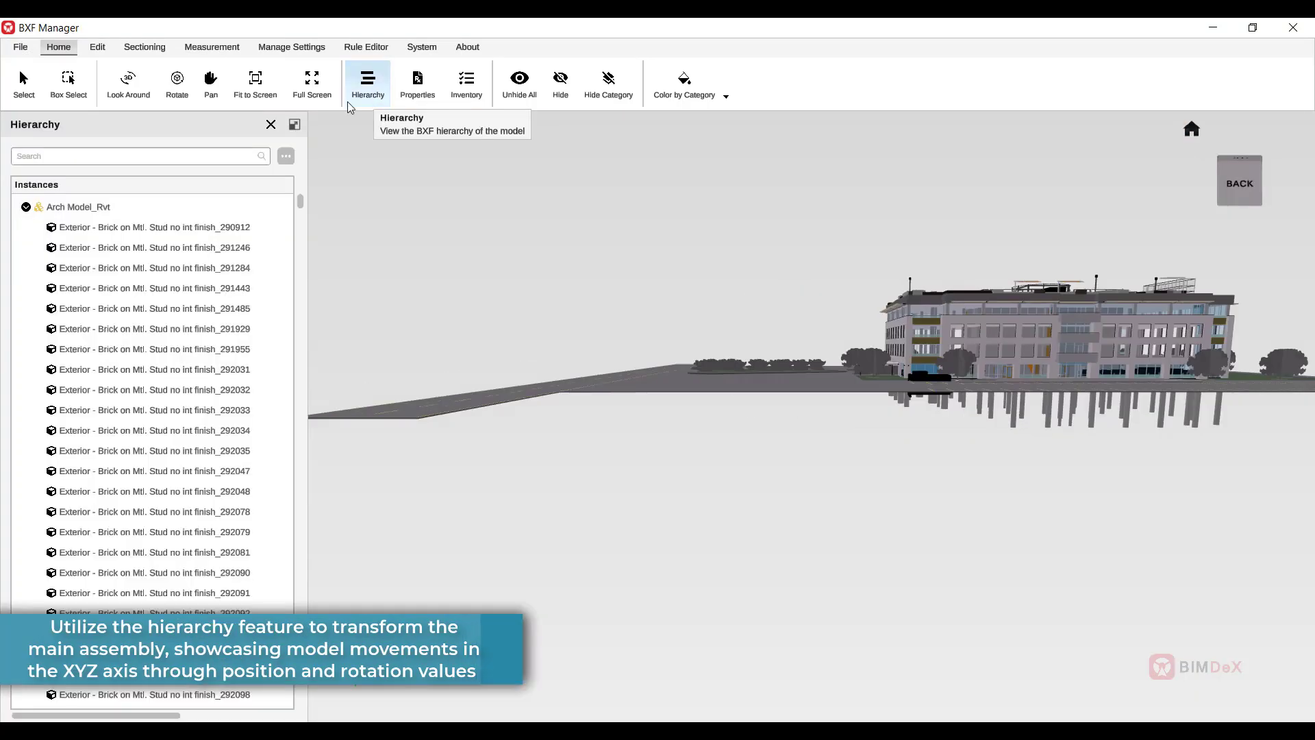
Move the Main Assembly along Y, Z and X, then rotate it about Y, X and Z
{"action": "left_click", "coordinate": [103, 206]}
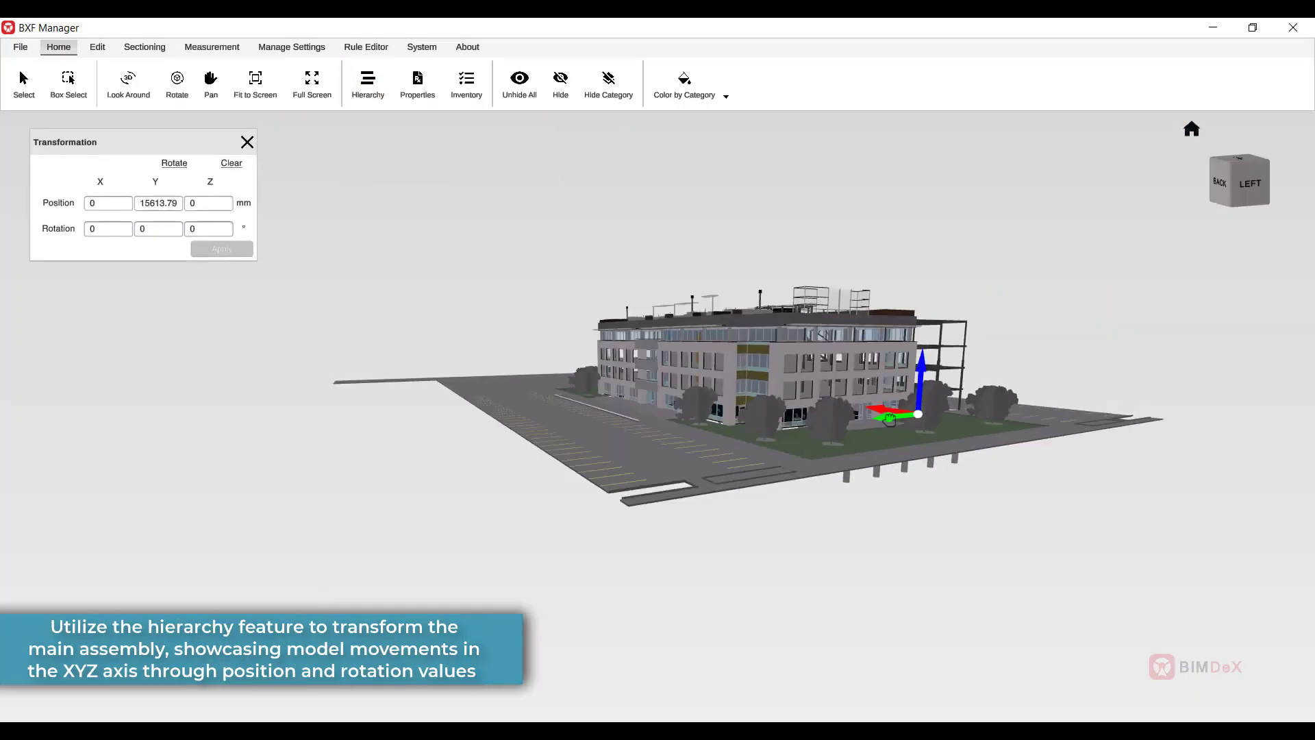
{"action": "left_click_drag", "start_coordinate": [889, 419], "coordinate": [844, 468]}
{"action": "middle_click_drag", "start_coordinate": [845, 468], "coordinate": [538, 404]}
{"action": "left_click_drag", "start_coordinate": [538, 404], "coordinate": [550, 518]}
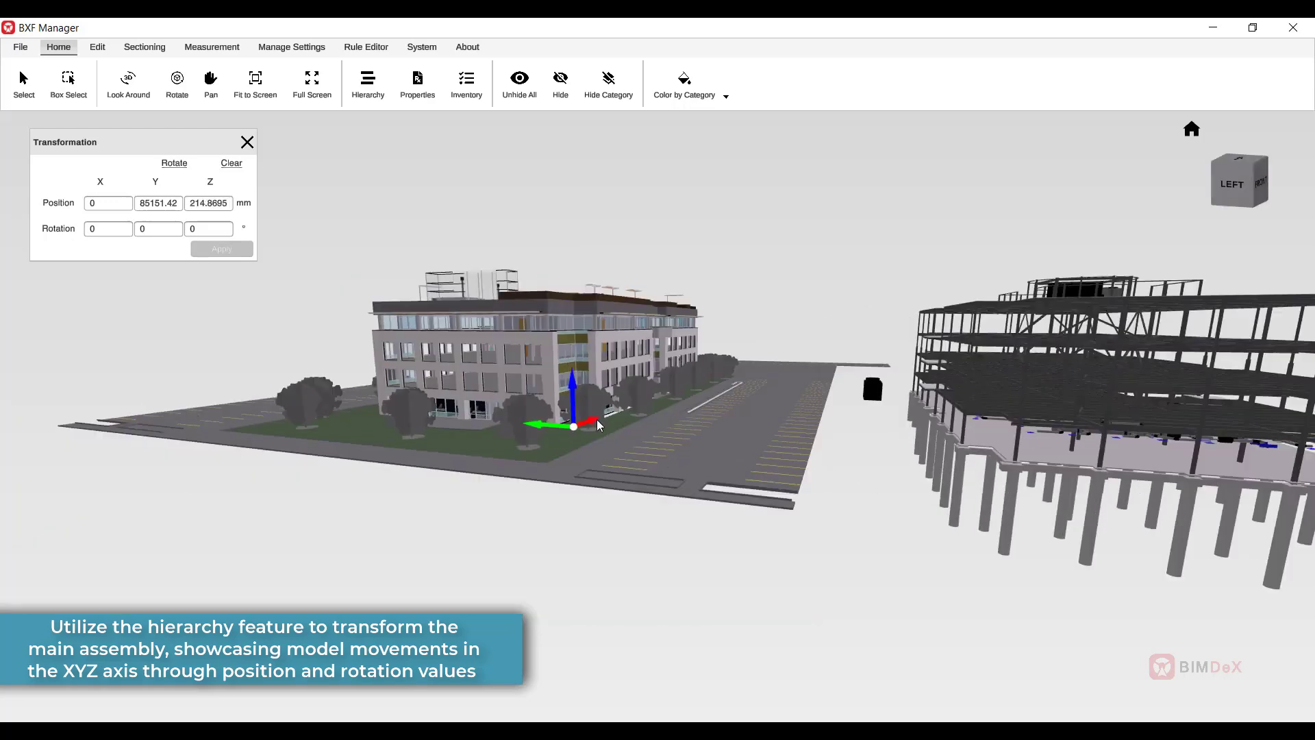
{"action": "left_click_drag", "start_coordinate": [568, 408], "coordinate": [413, 488]}
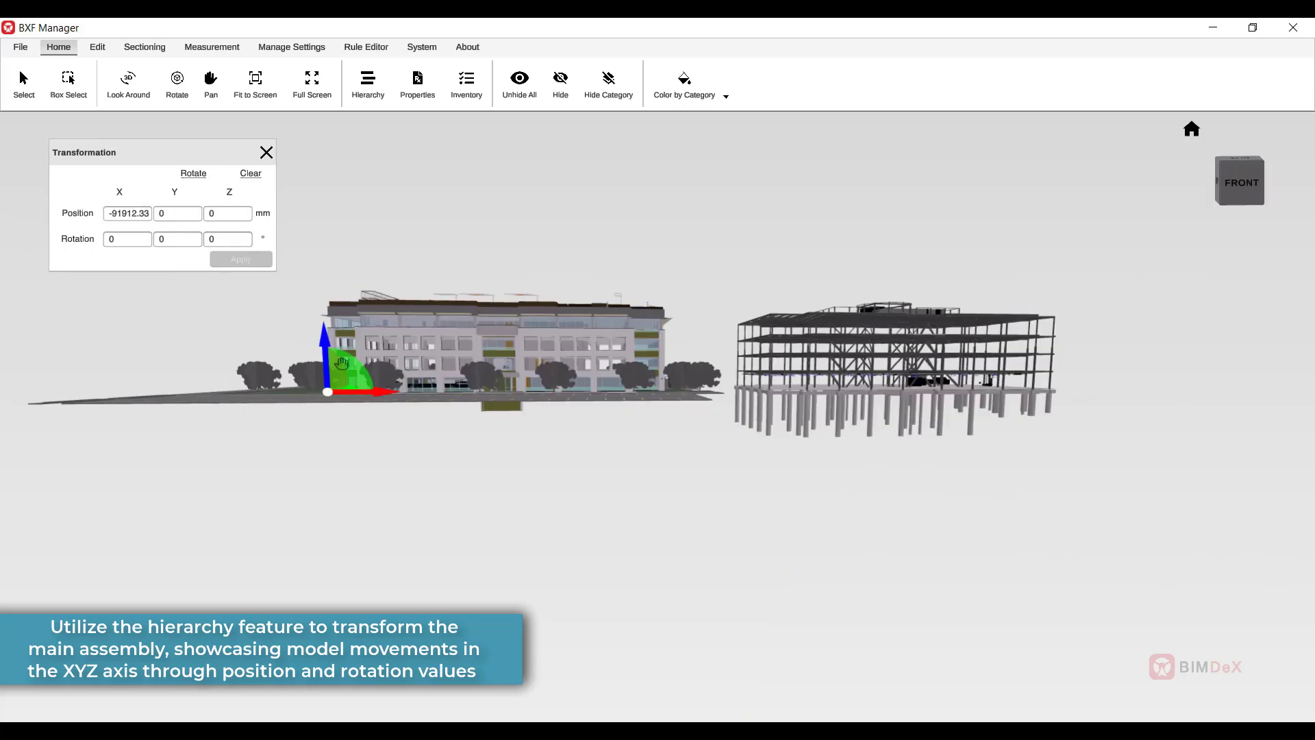
{"action": "left_click_drag", "start_coordinate": [342, 367], "coordinate": [546, 481]}
{"action": "mouse_move", "coordinate": [473, 401]}
{"action": "left_mouse_down"}
{"action": "mouse_move", "coordinate": [513, 382]}
{"action": "mouse_move", "coordinate": [480, 384]}
{"action": "left_mouse_up"}
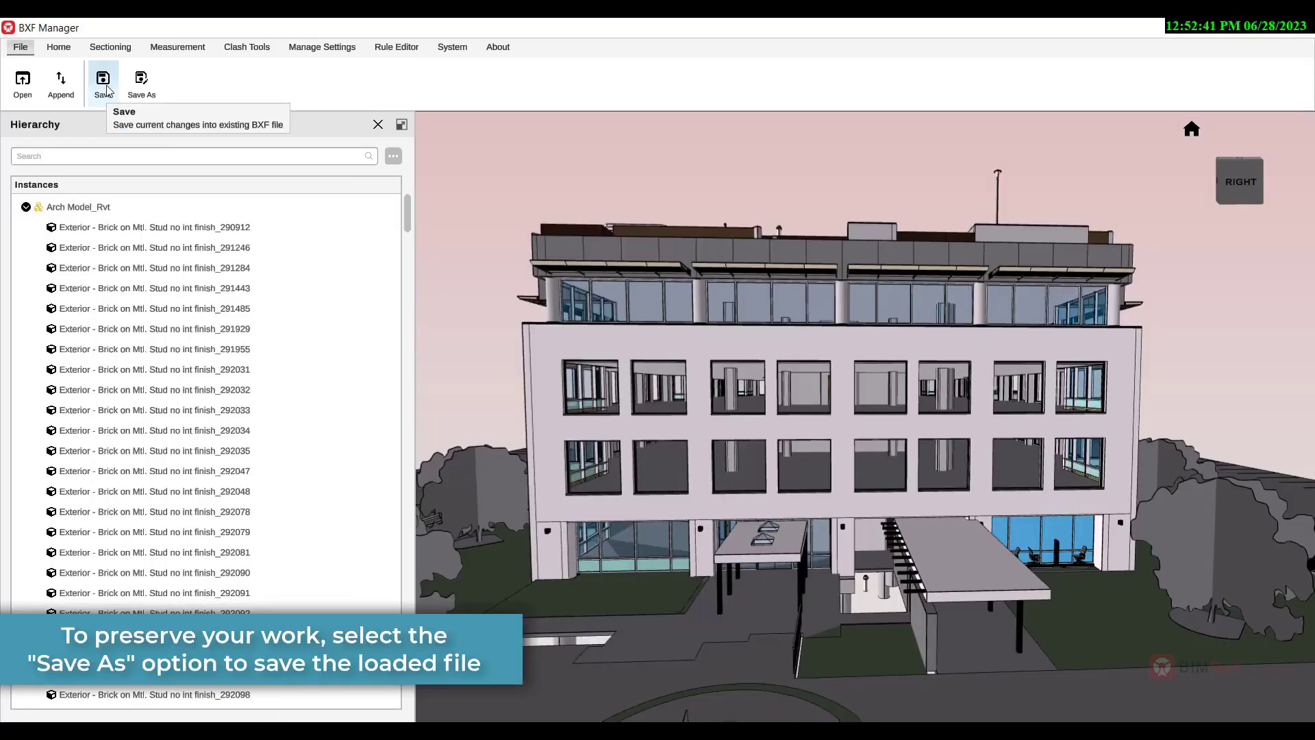
Save the Arch Model_Rvt file as a new BXF named 'Arch Model_Rvt NewModel' and acknowledge the confirmation
{"action": "left_click", "coordinate": [102, 83]}
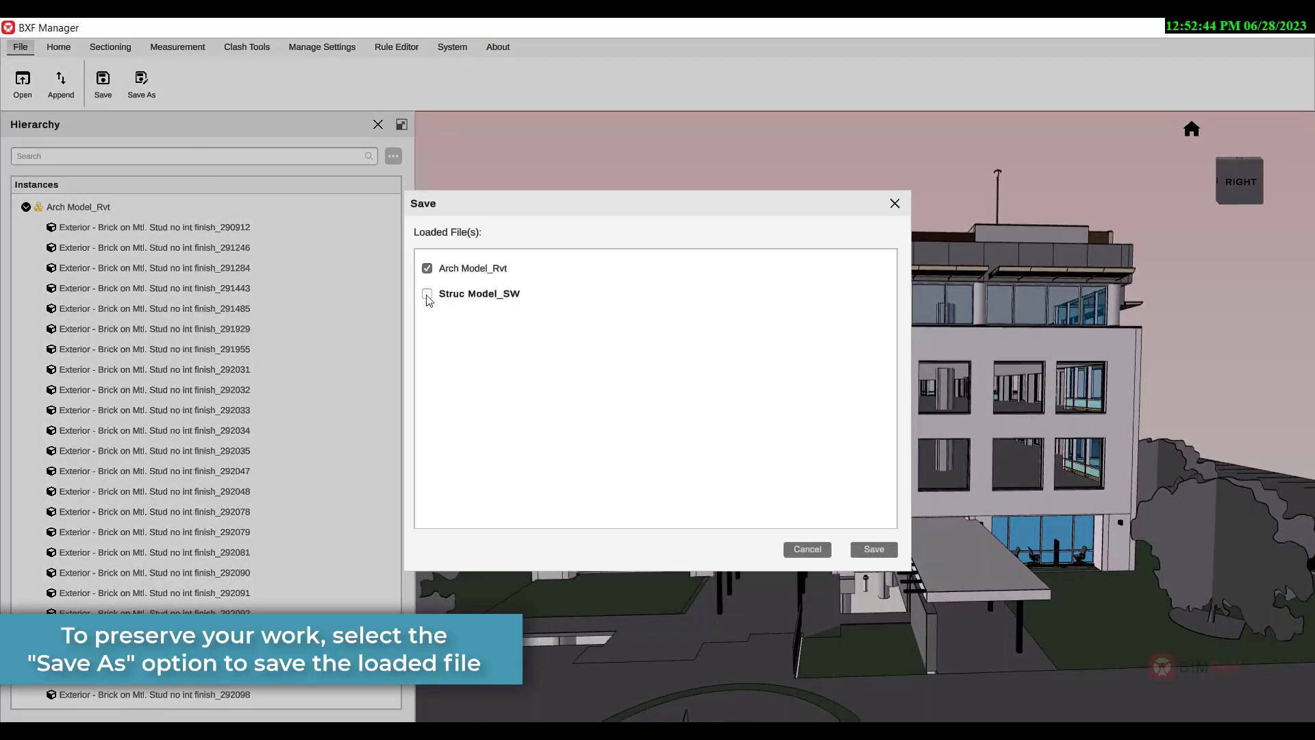
{"action": "left_click", "coordinate": [874, 549]}
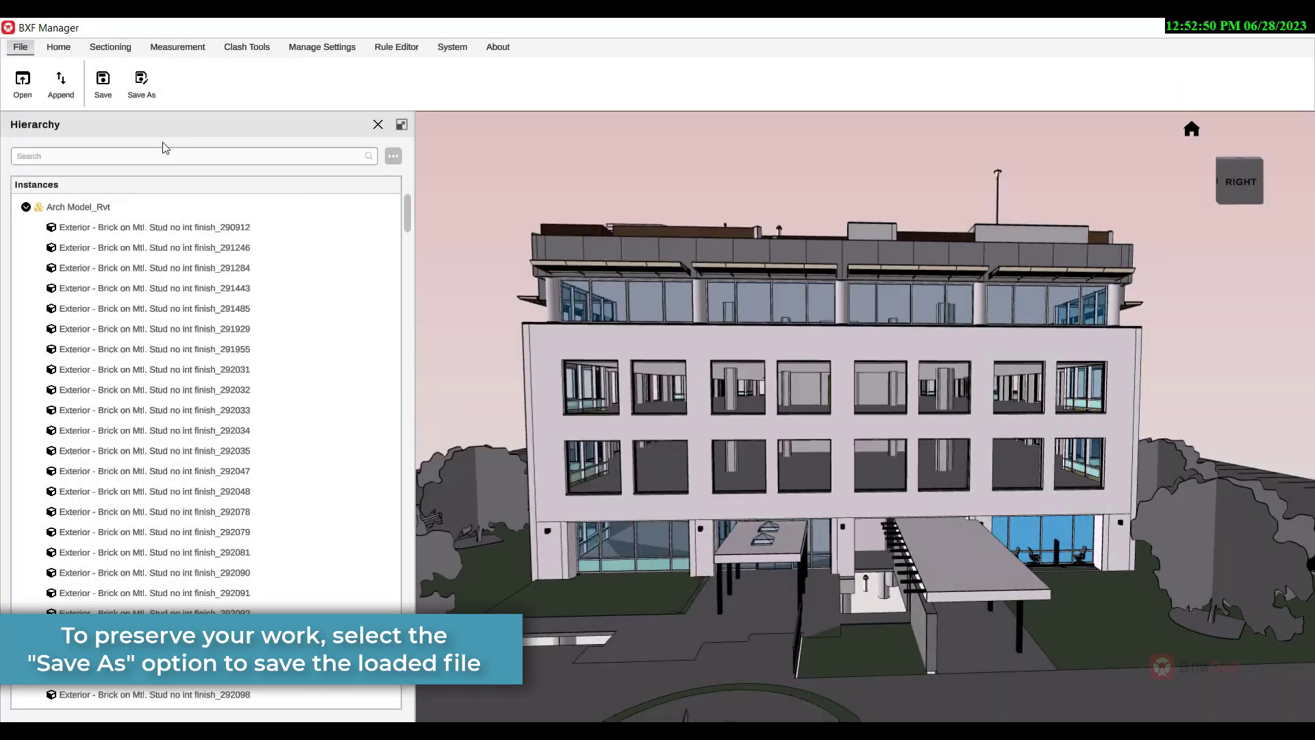
{"action": "left_click", "coordinate": [141, 82]}
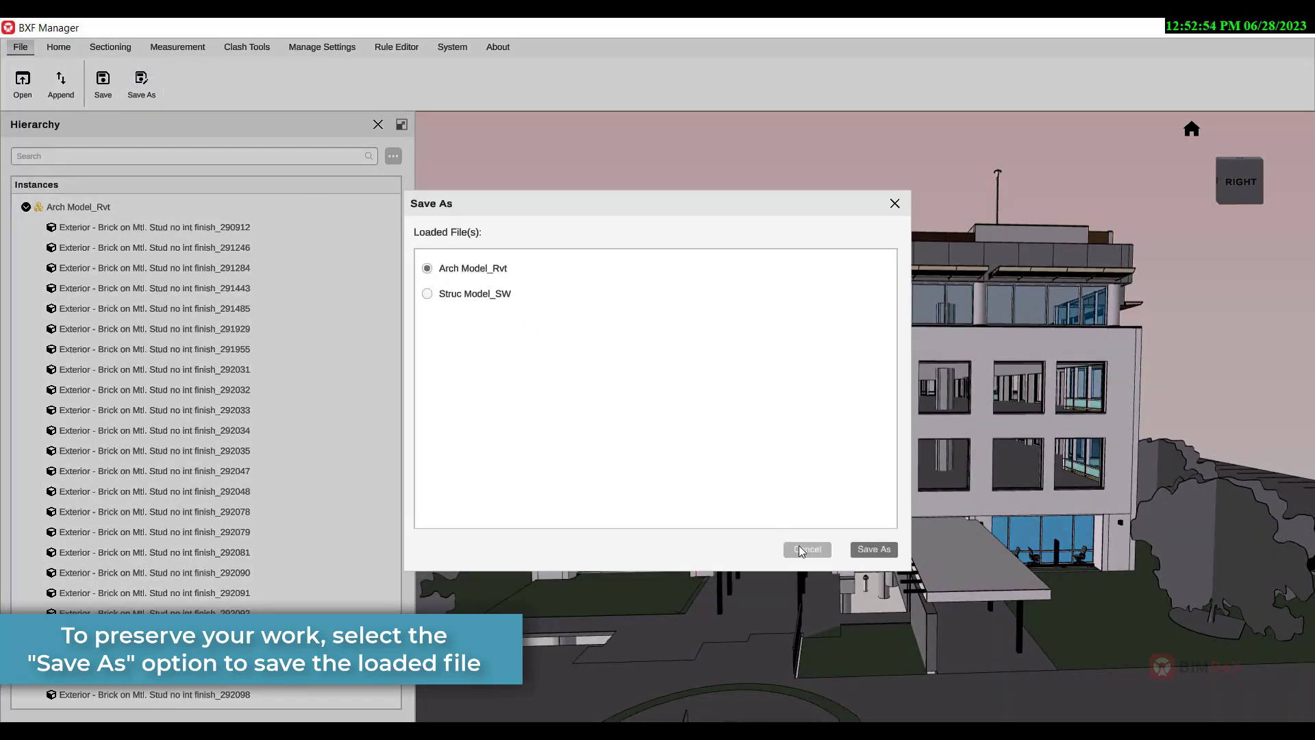
{"action": "left_click", "coordinate": [872, 549]}
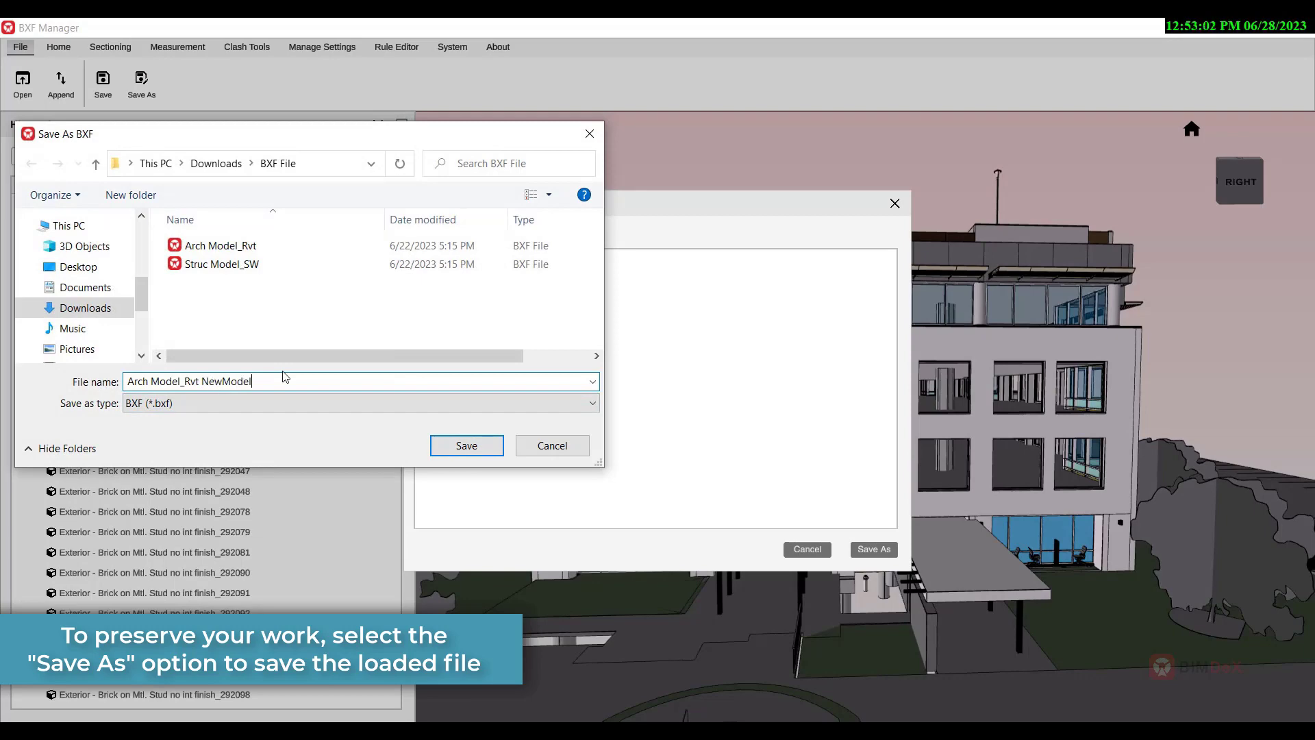
{"action": "left_click", "coordinate": [466, 446]}
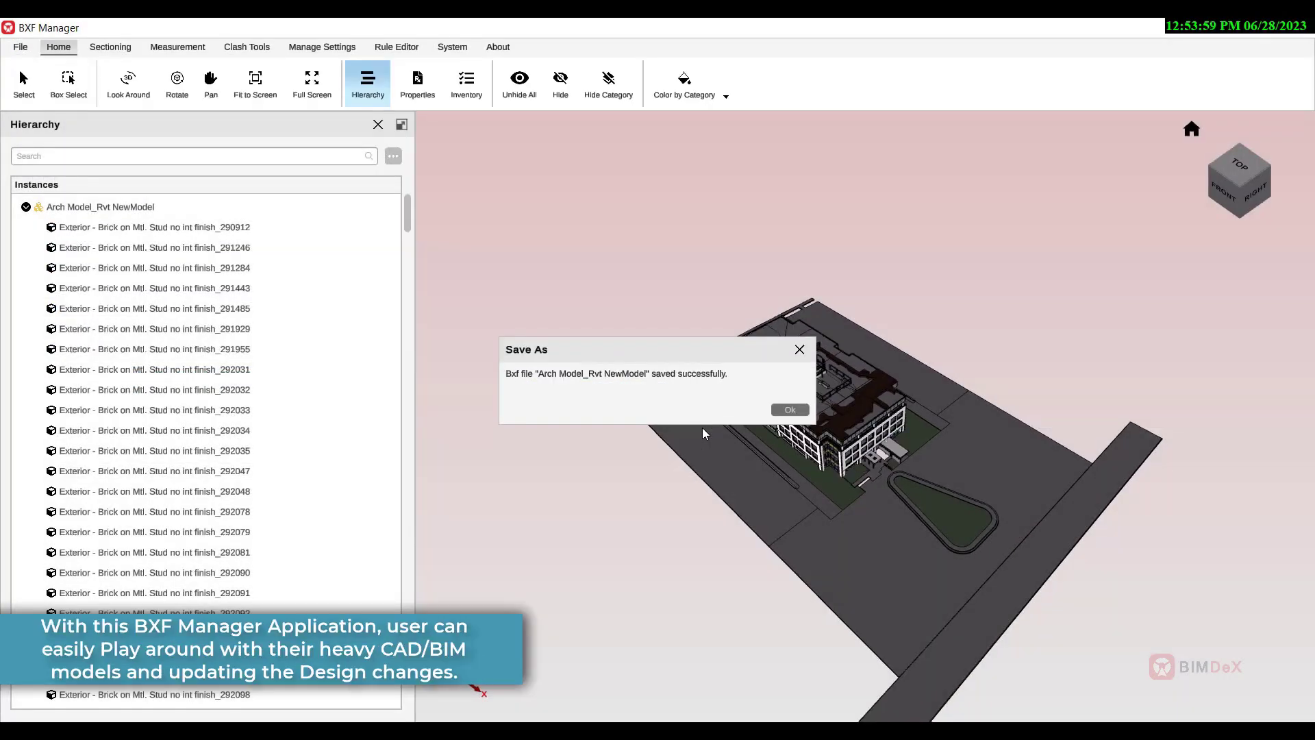
{"action": "left_click", "coordinate": [788, 411]}
{"action": "left_click_drag", "start_coordinate": [788, 410], "coordinate": [774, 370]}
{"action": "scroll", "coordinate": [877, 396], "scroll_direction": "up", "scroll_amount": 5}
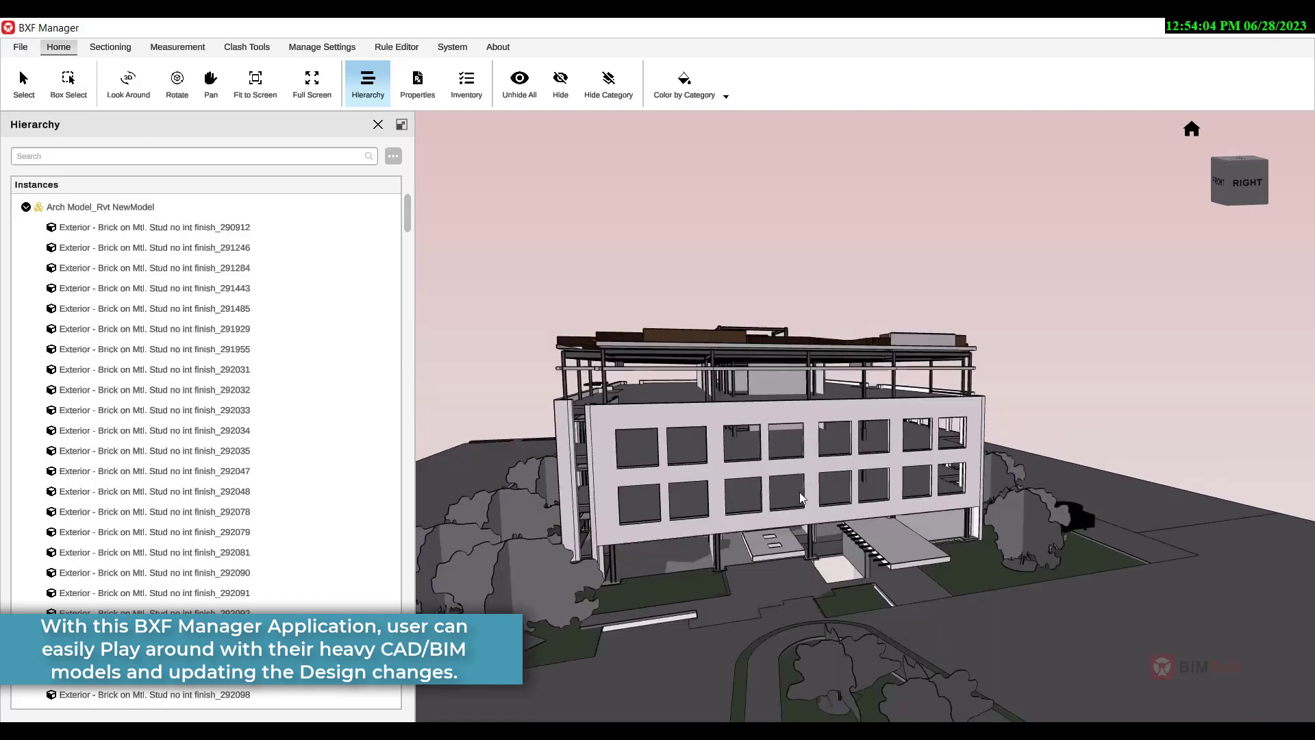
{"action": "left_click_drag", "start_coordinate": [800, 492], "coordinate": [723, 485]}
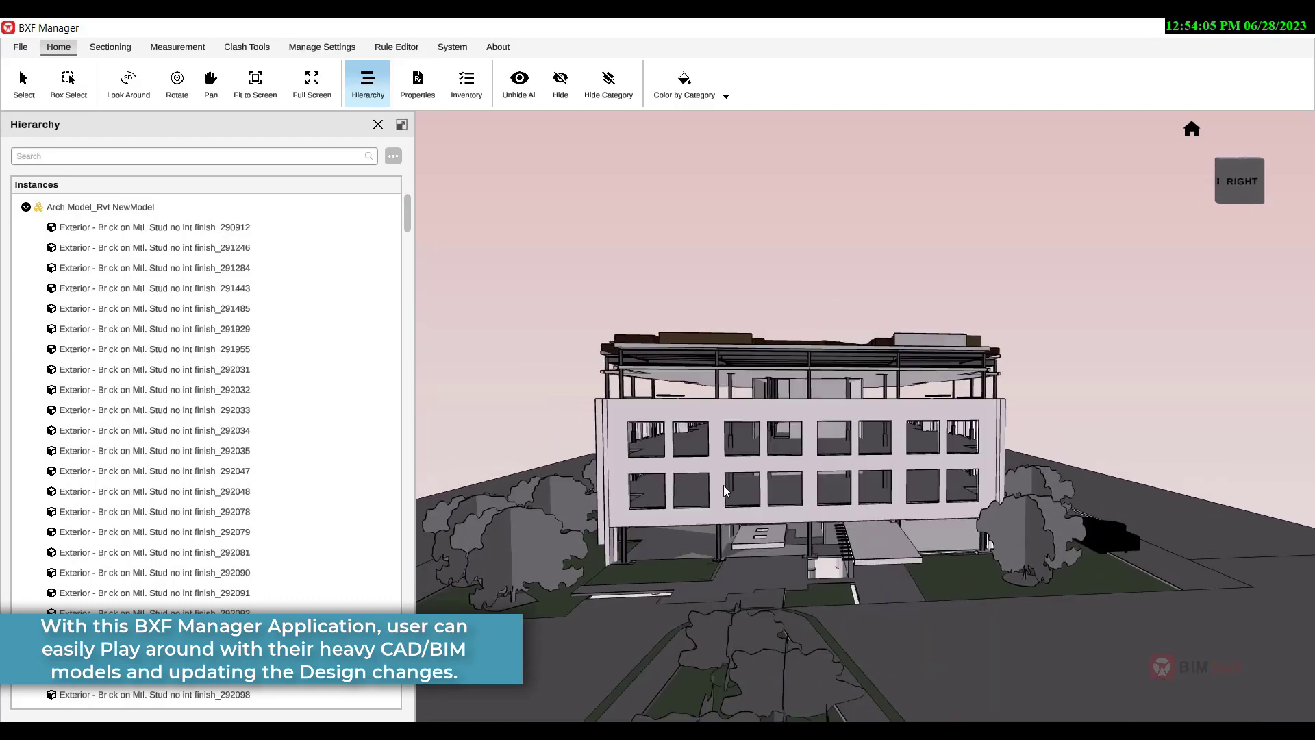